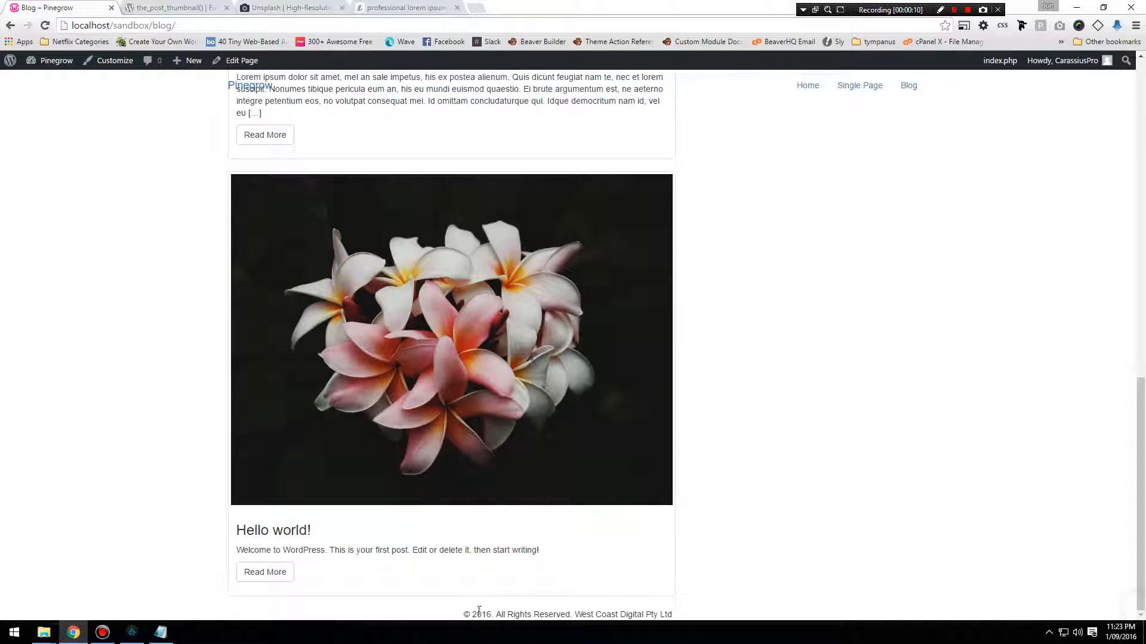
Review the copyright line in the blog page's footer and open the site's Customizer to check its available sections.
left_click_drag(464, 612, 693, 612)
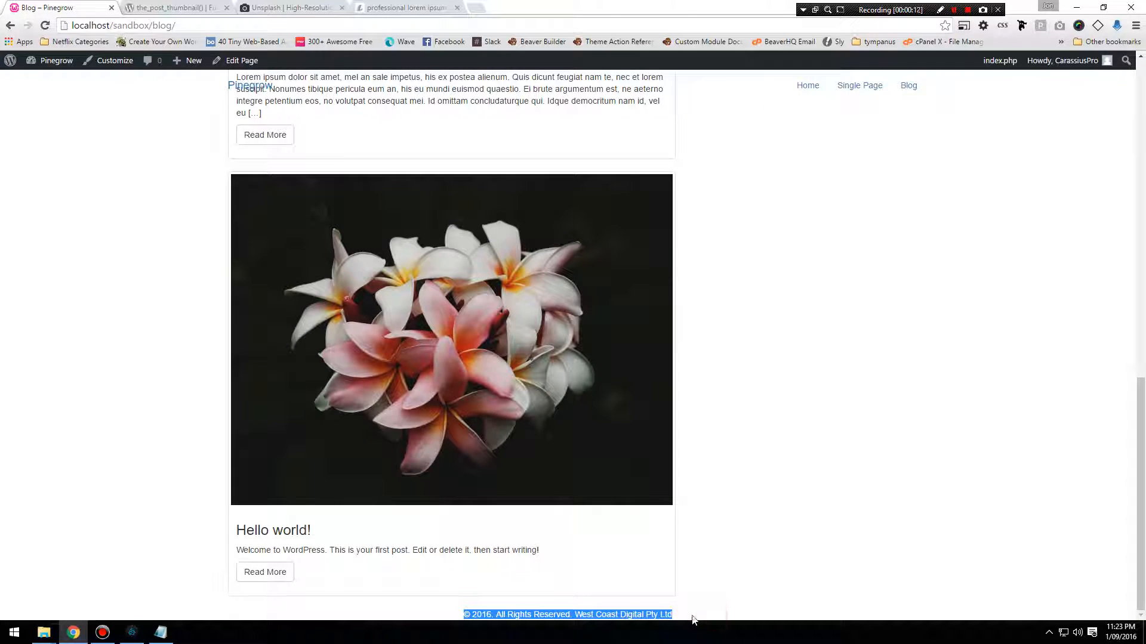
left_click(507, 611)
mouse_move(461, 614)
left_mouse_down()
mouse_move(705, 615)
mouse_move(460, 615)
left_mouse_up()
scroll(590, 596, "up", 13)
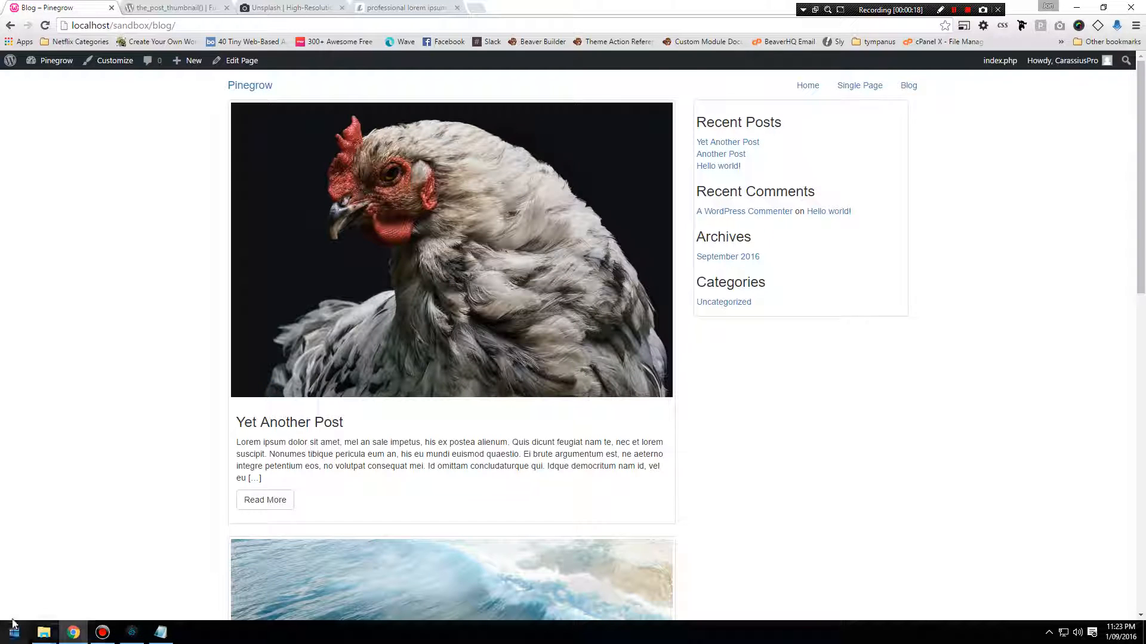
left_click(127, 67)
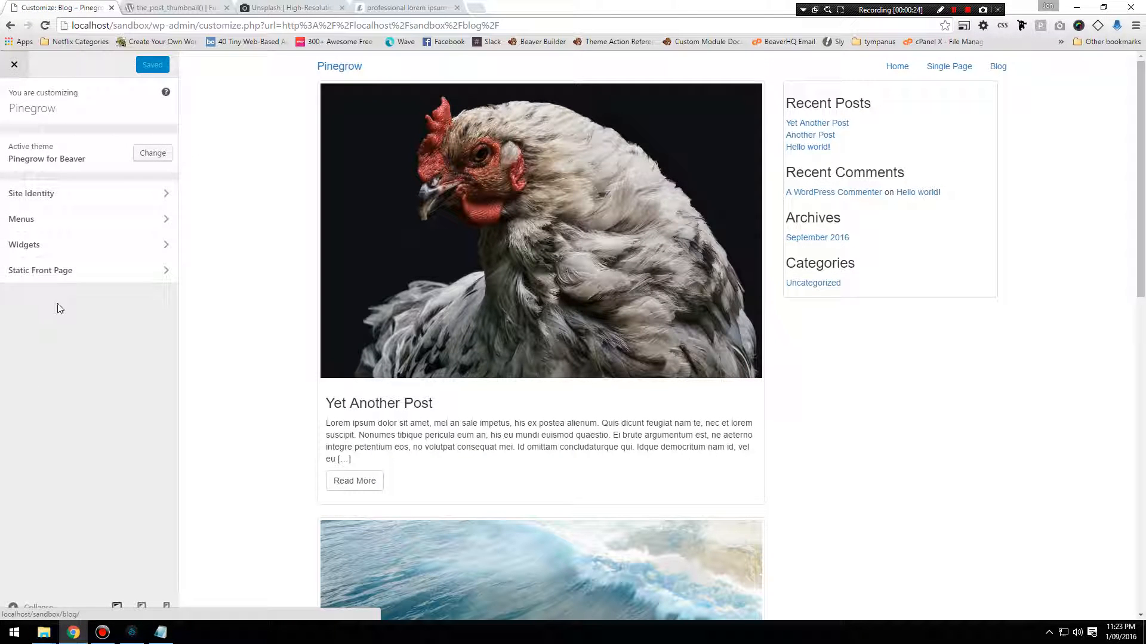
scroll(220, 343, "down", 7)
scroll(222, 345, "up", 7)
Switch to Pinegrow, select the footer's copyright div and show its available WordPress Customizer actions.
left_click(132, 632)
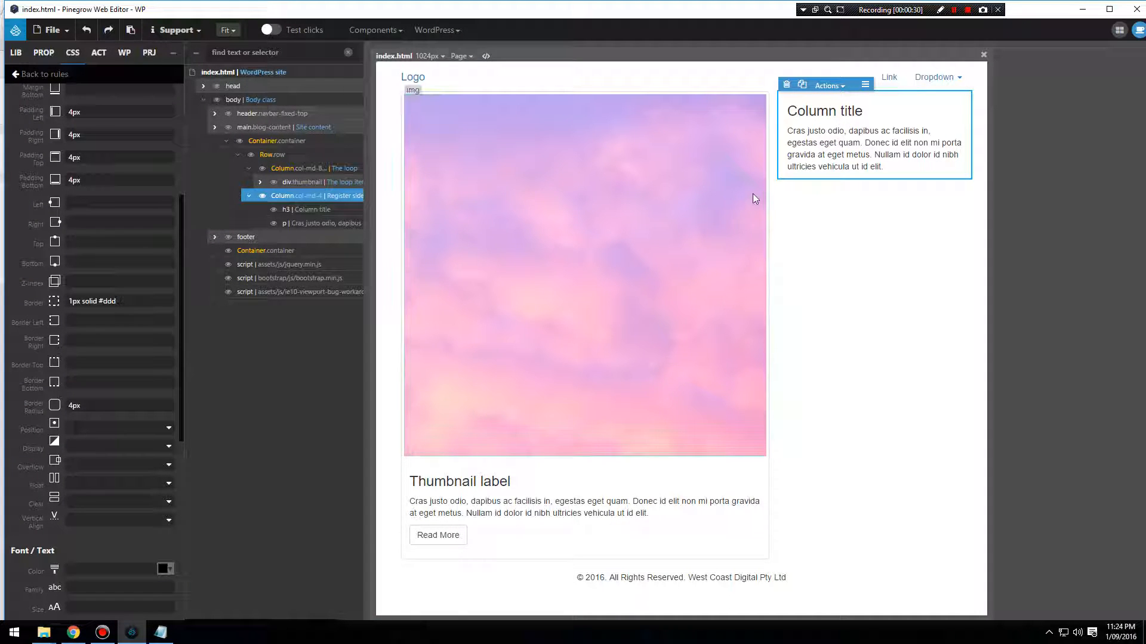
left_click(647, 579)
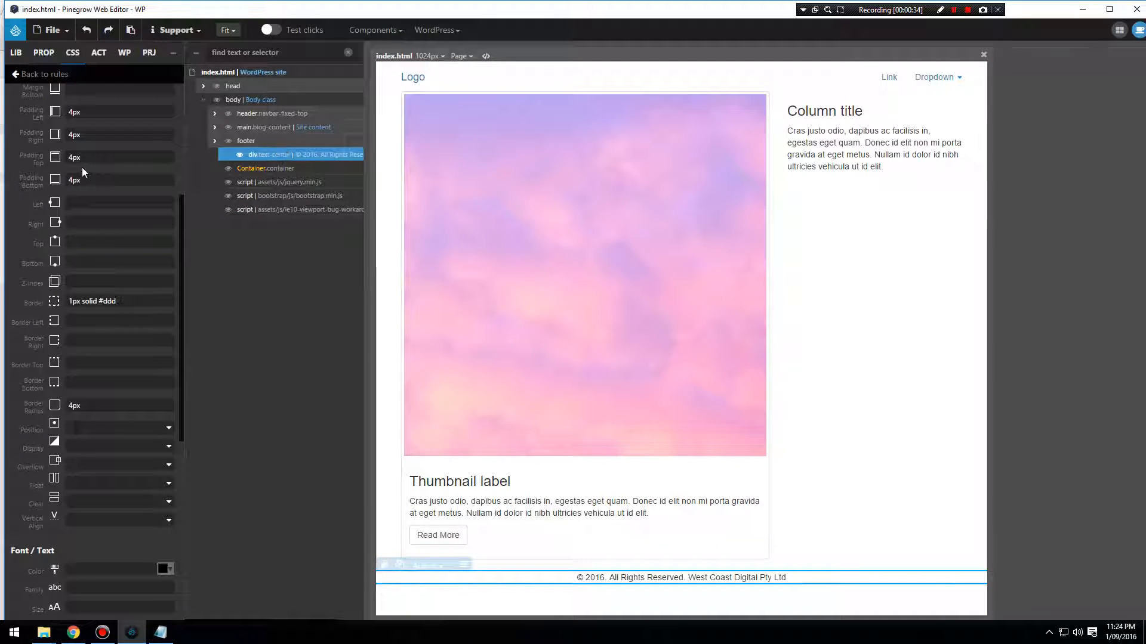
scroll(81, 167, "up", 5)
left_click(23, 79)
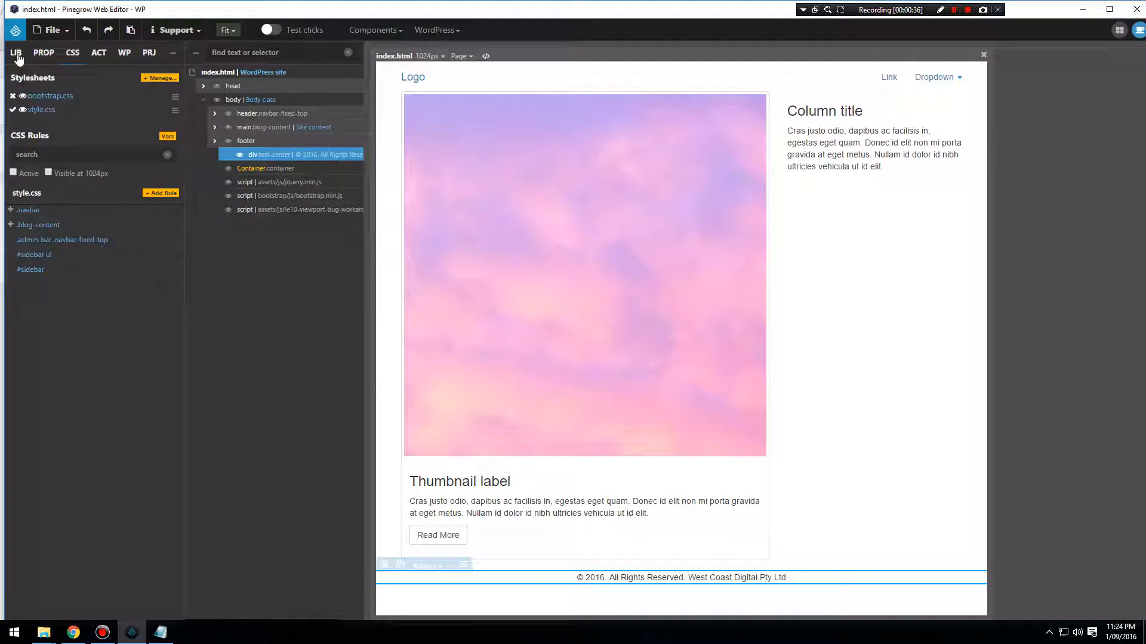
left_click(123, 57)
left_click(165, 254)
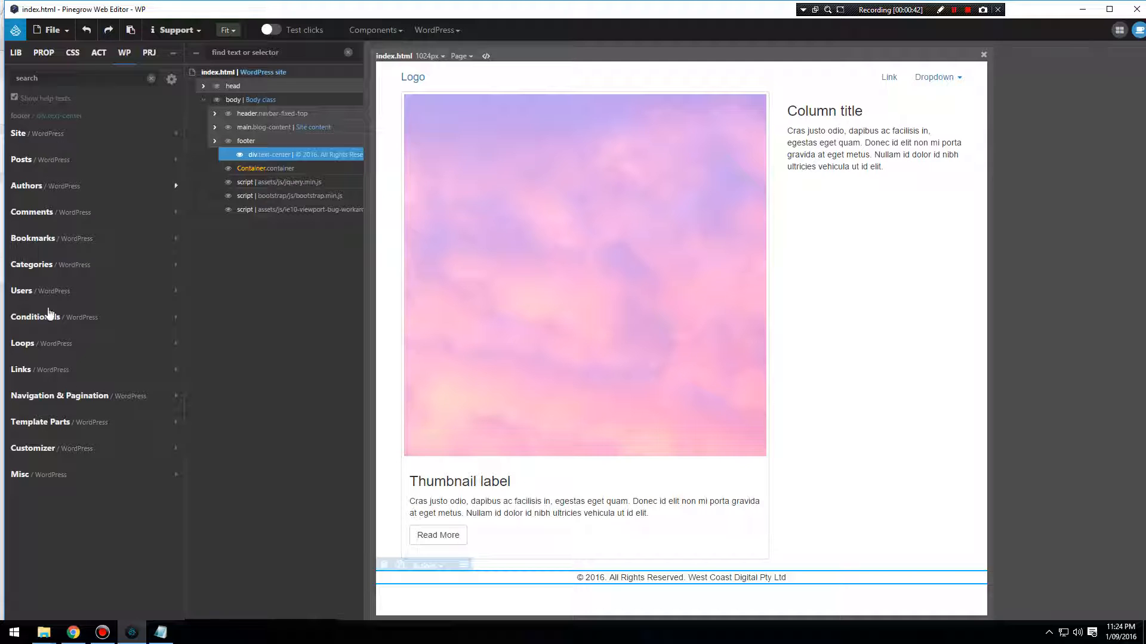
left_click(32, 452)
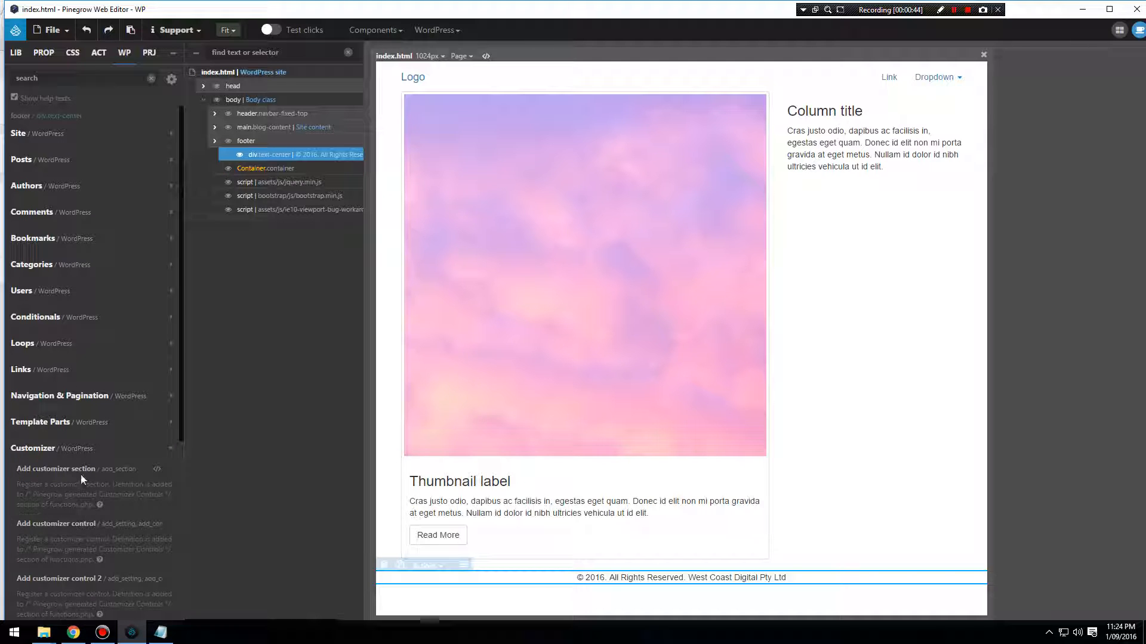
Add a customizer section to the copyright div with the id "footer" and the title "Footer".
left_click(84, 472)
left_click(819, 143)
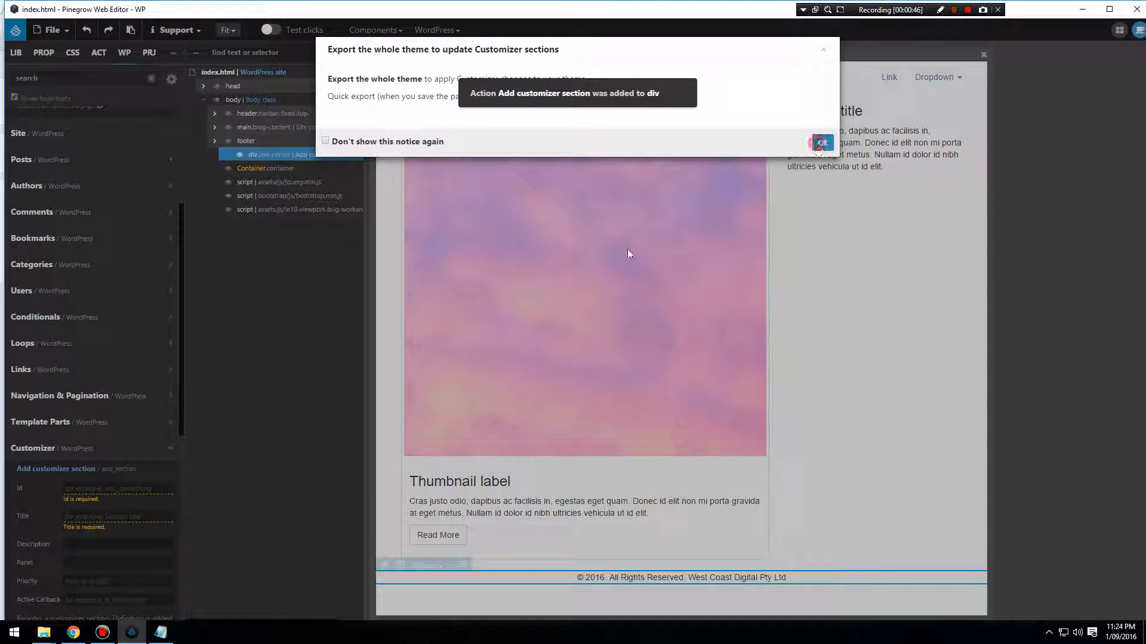
type("footer")
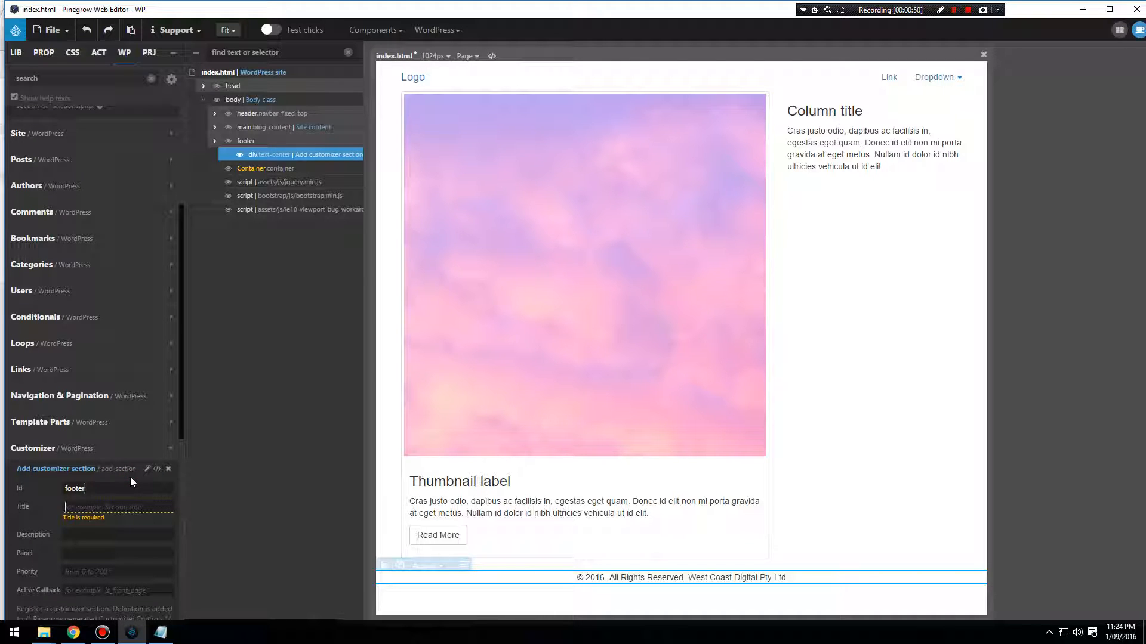
type("F")
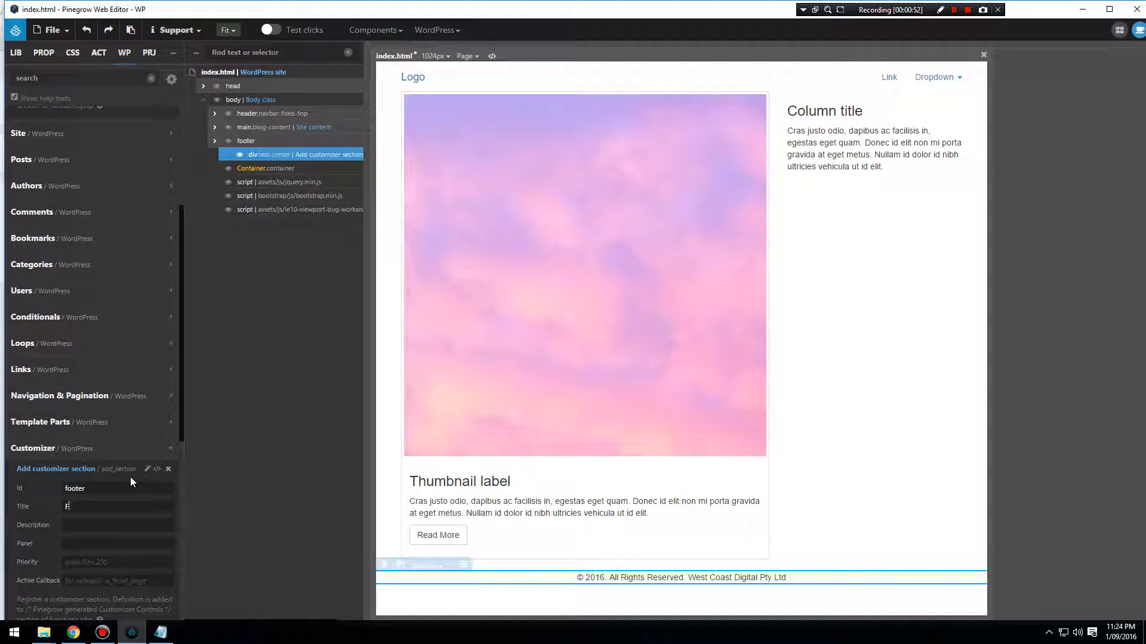
key("BackSpace")
type("Footer")
Add a customizer control to the copyright div with the id "copyright" and the name "Copyright".
scroll(128, 474, "down", 4)
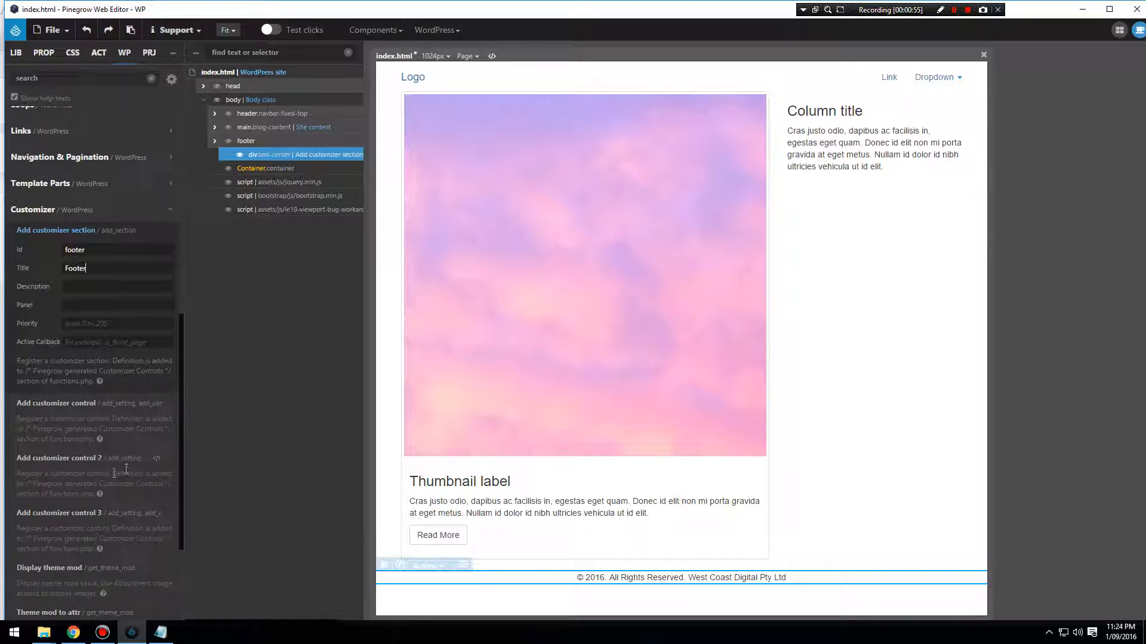
left_click(83, 410)
left_click(822, 143)
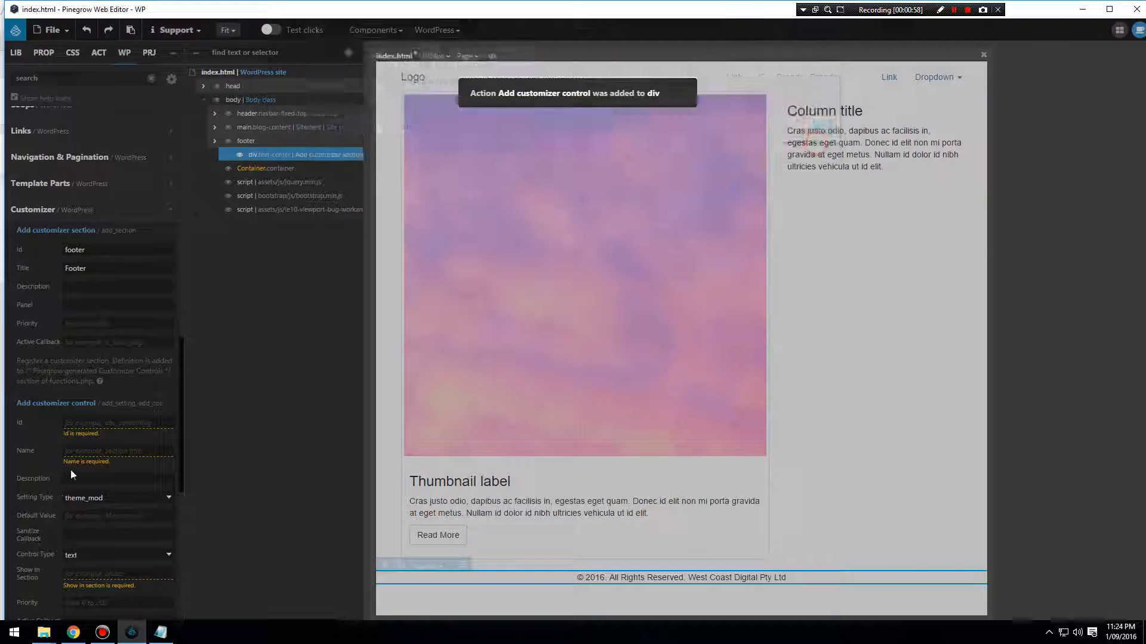
left_click(101, 424)
type("copyright")
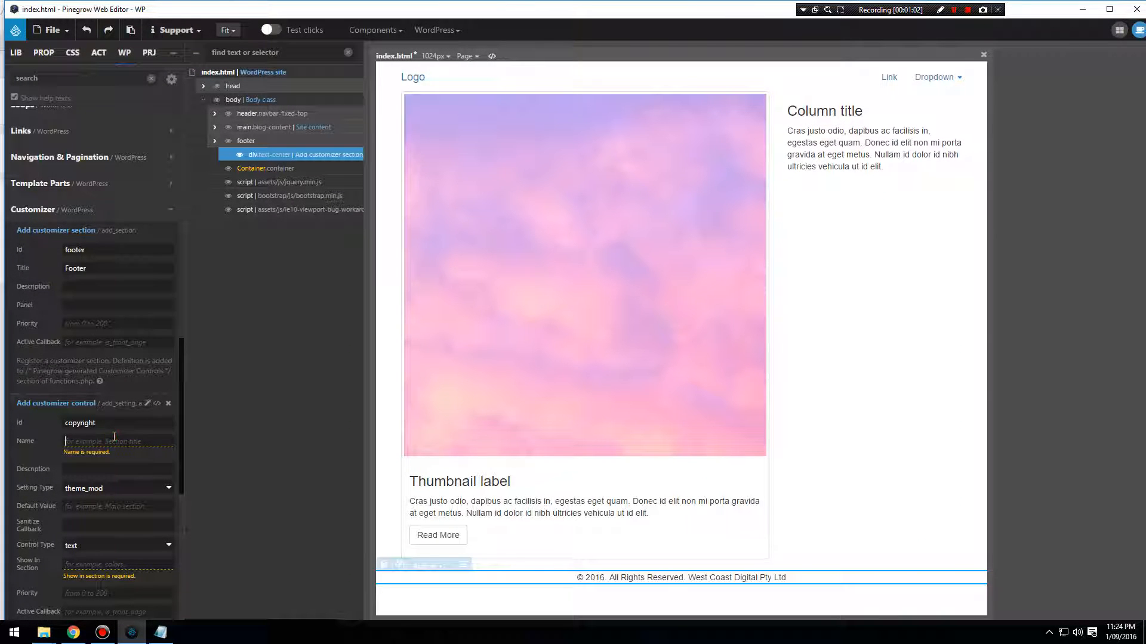
type("Copyright")
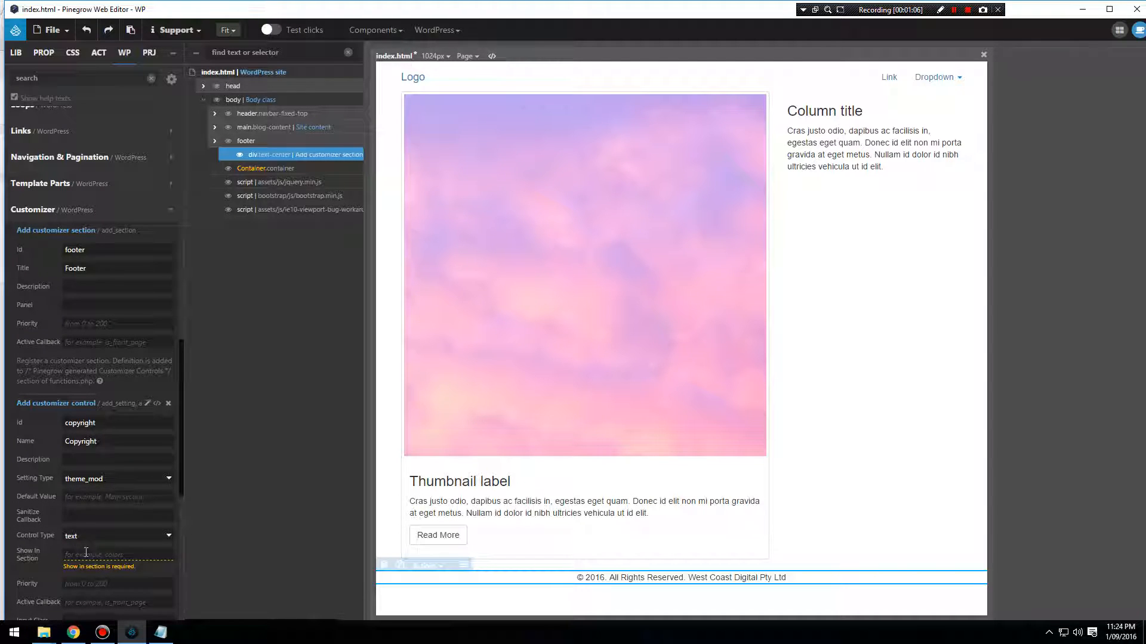
type("footer")
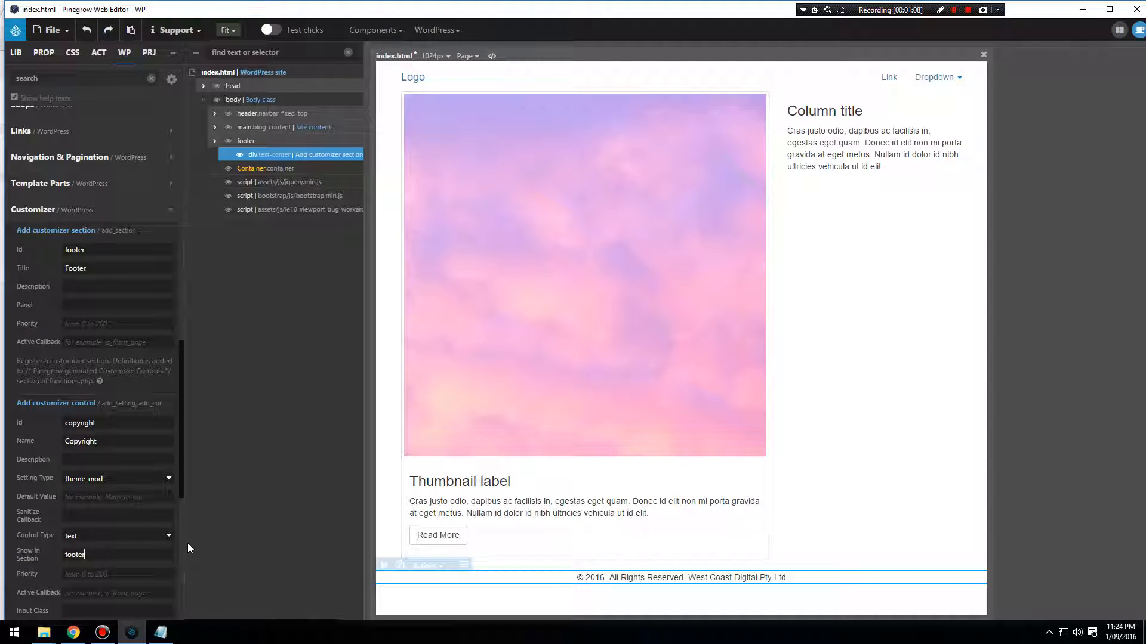
Assign the copyright control to the "footer" section and keep its control type as text.
left_click(143, 535)
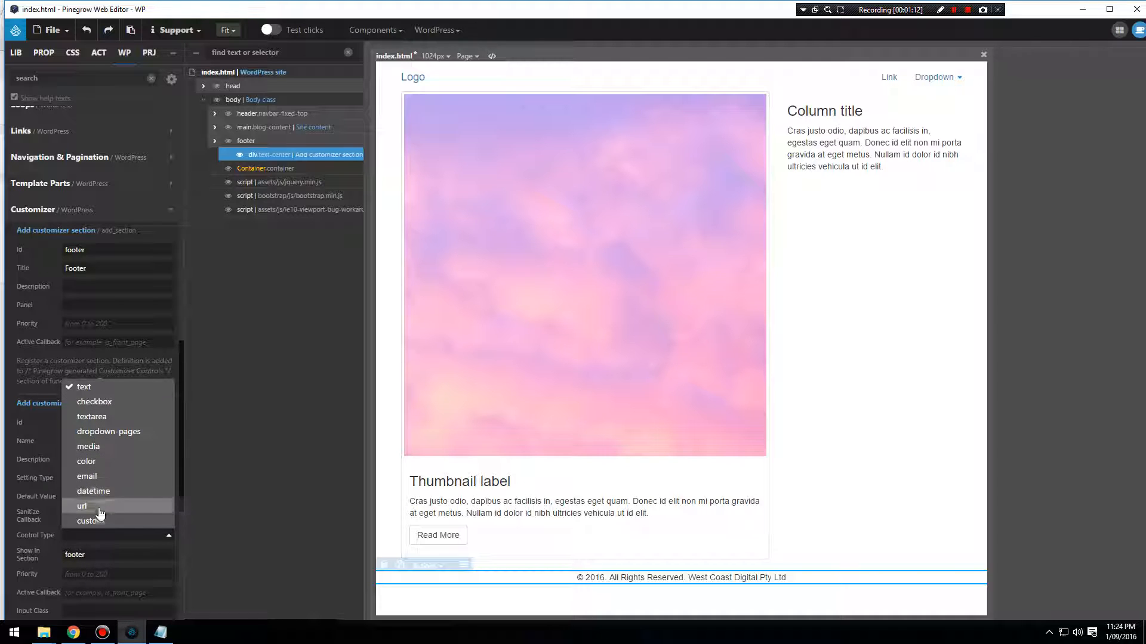
left_click(85, 387)
Add the Display theme mod action to the copyright div with "copyright" as its theme mod.
scroll(83, 549, "down", 4)
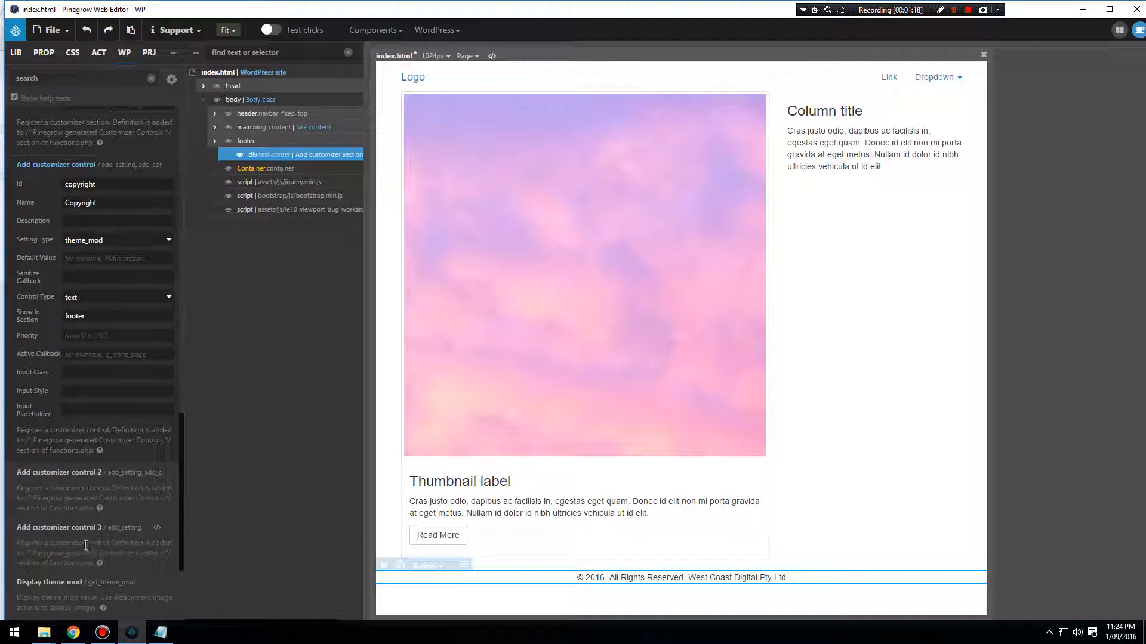
scroll(84, 544, "down", 2)
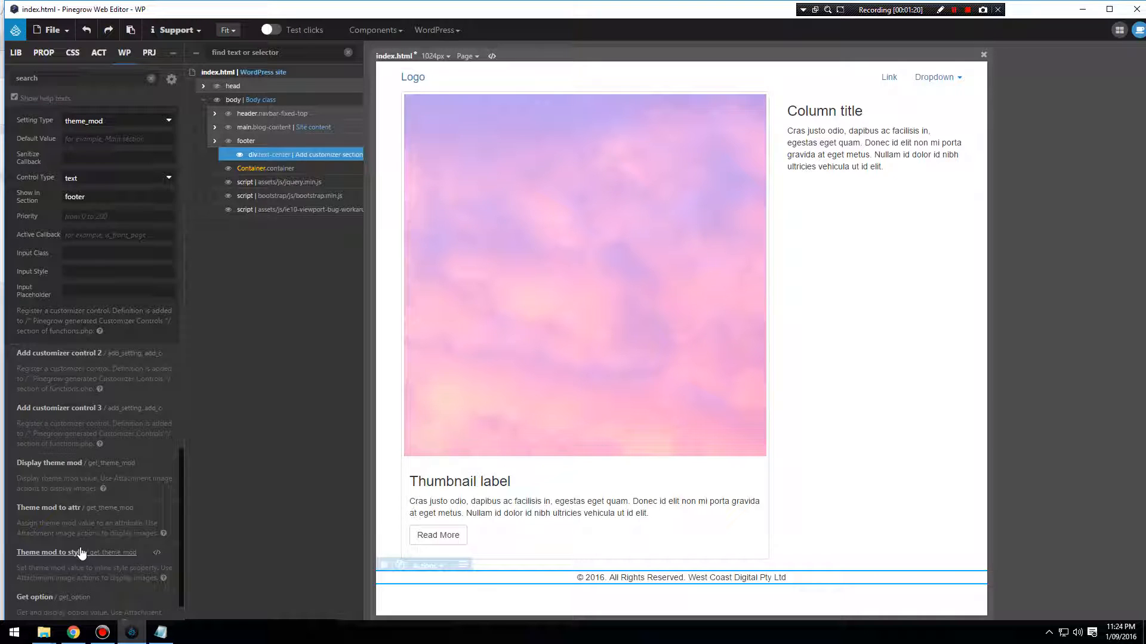
scroll(80, 545, "up", 6)
scroll(79, 545, "up", 2)
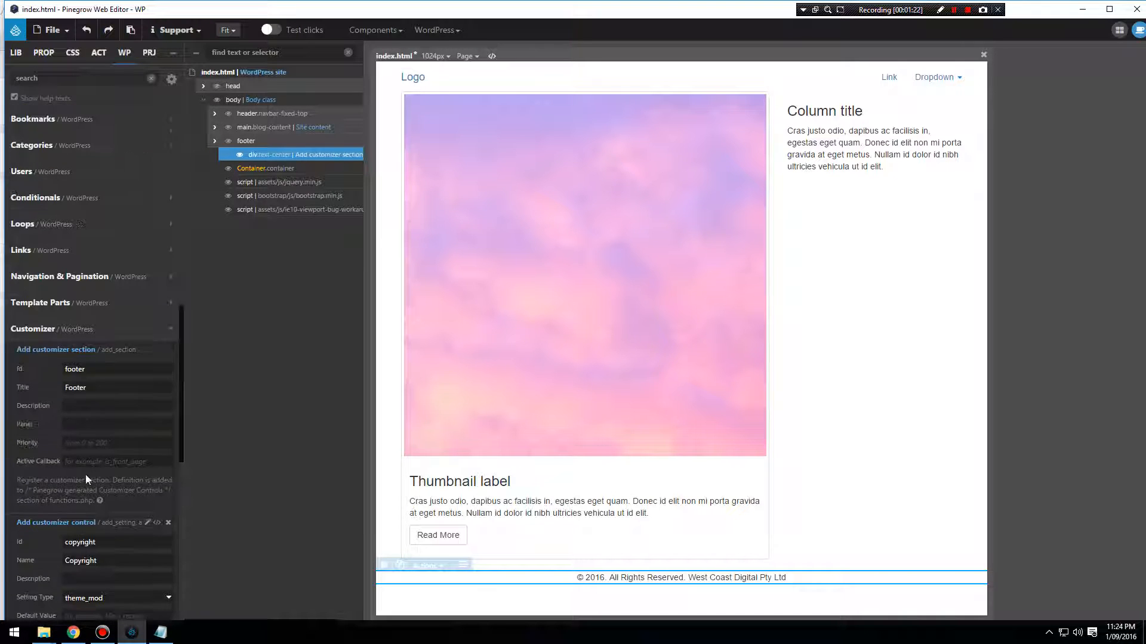
left_click(170, 328)
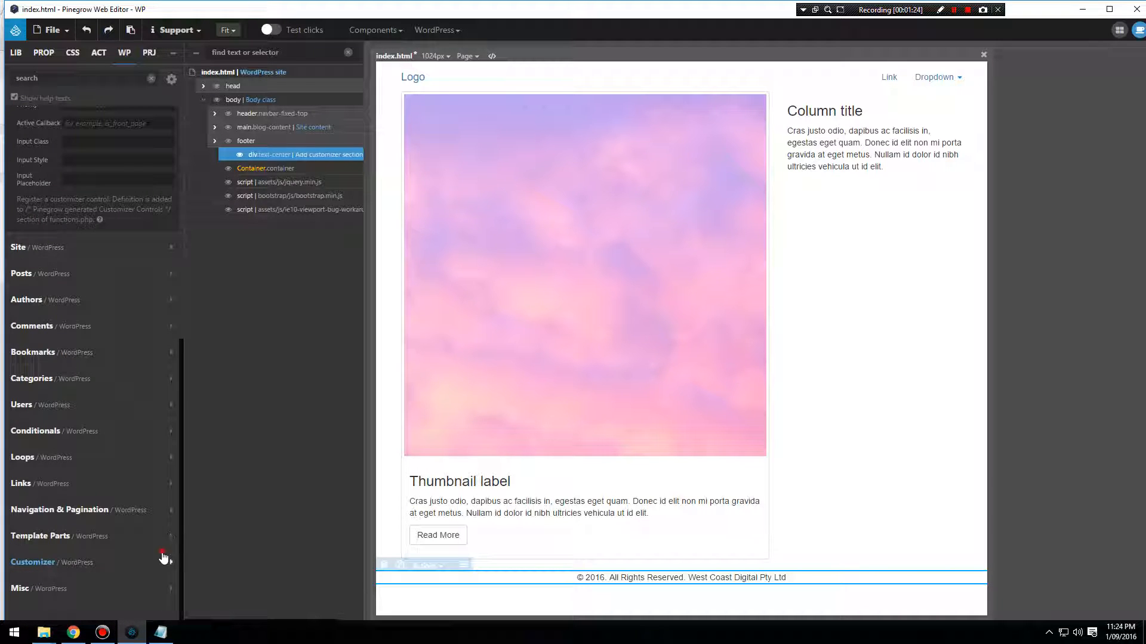
left_click(163, 559)
scroll(143, 518, "down", 10)
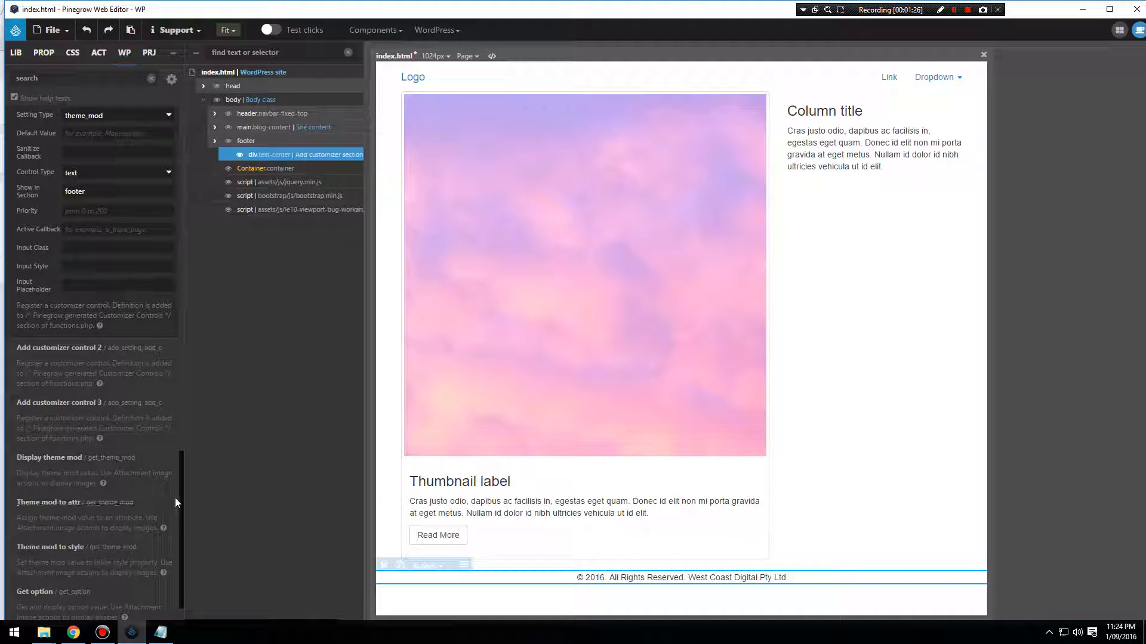
scroll(156, 493, "down", 1)
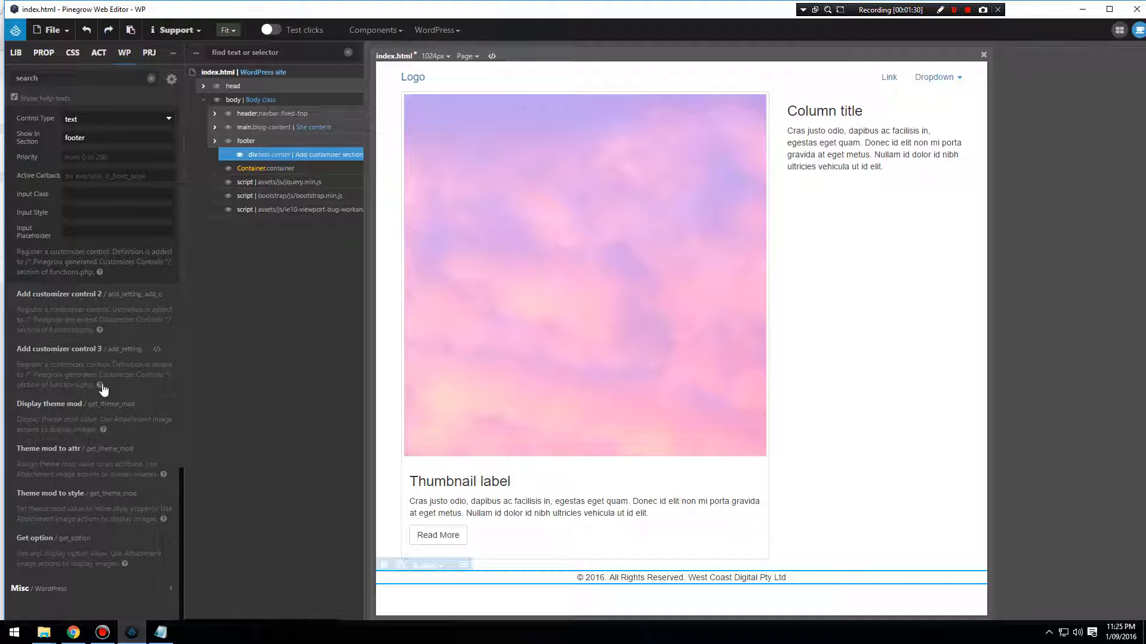
left_click(66, 407)
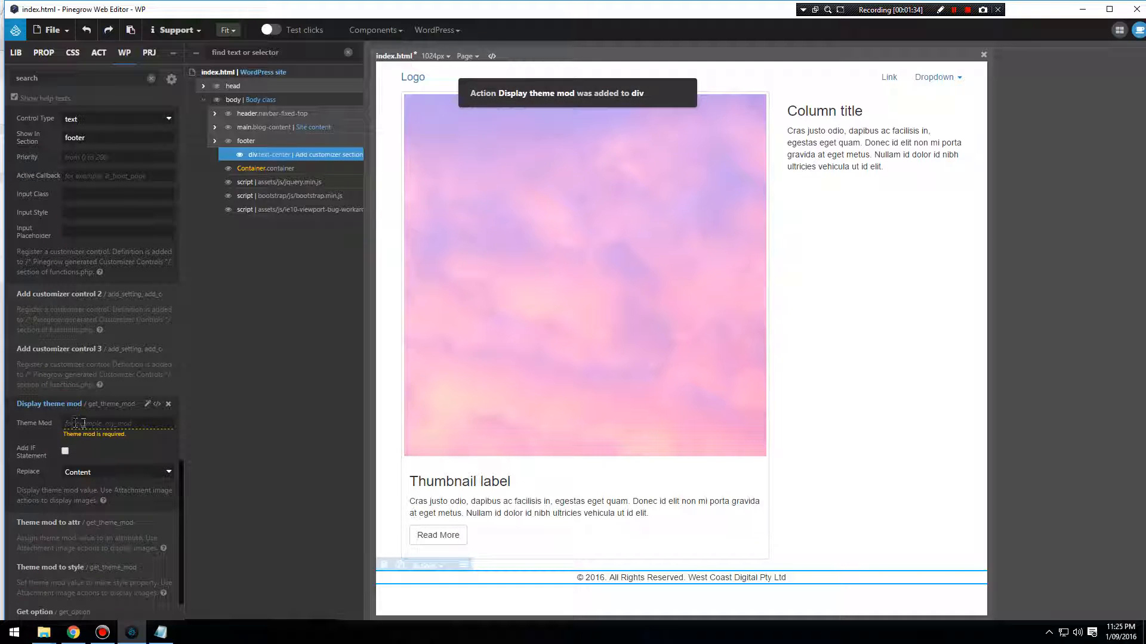
type("cop")
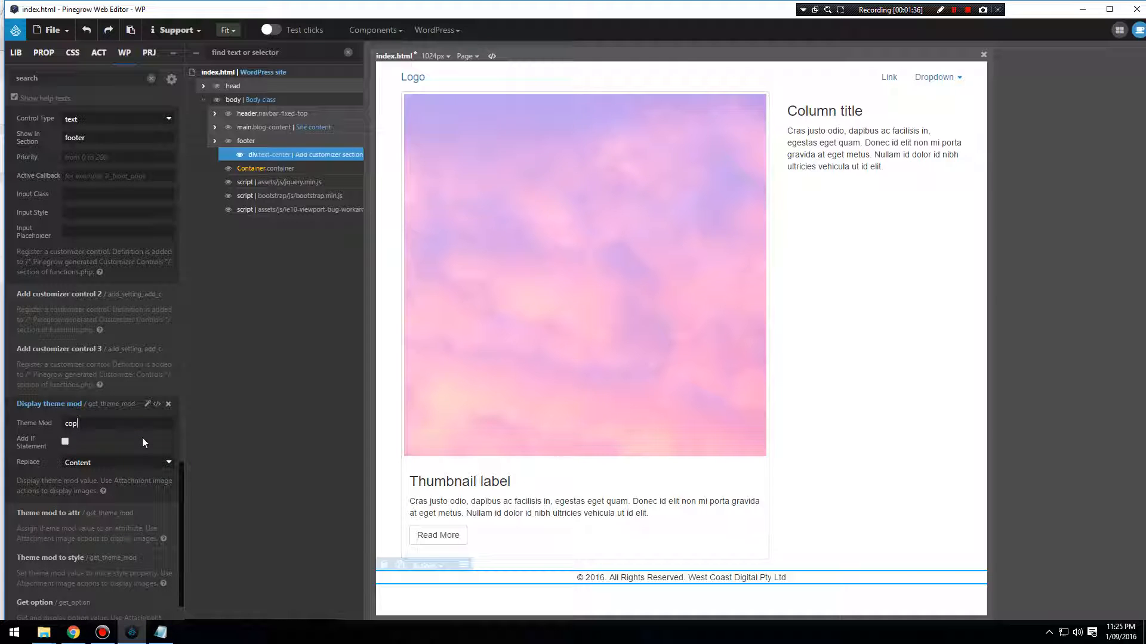
type("yright")
Save index.html and export the whole WordPress theme.
left_click(52, 30)
left_click(41, 173)
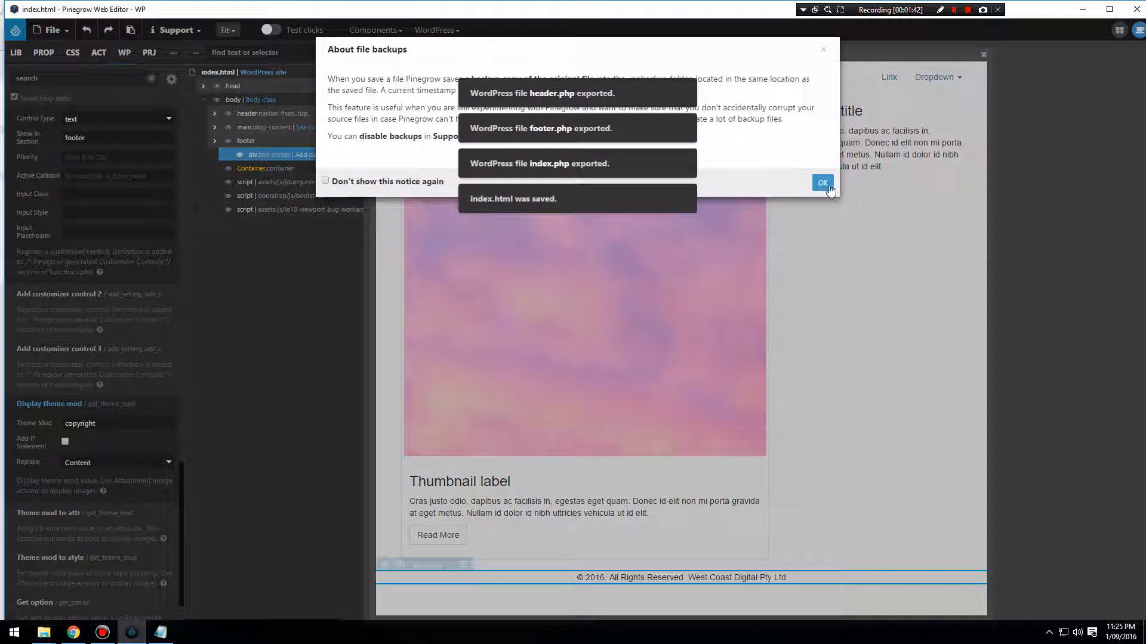
key("Return")
left_click(462, 56)
left_click(471, 52)
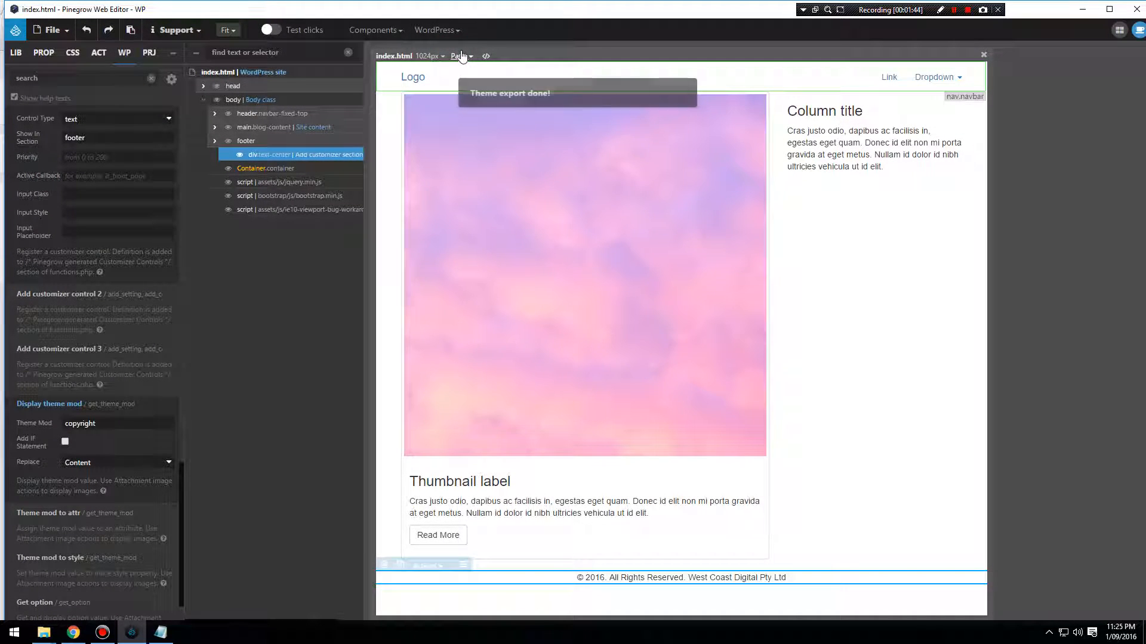
Switch to Chrome, reload the Customizer and open the Footer section to inspect its Copyright field.
left_click(73, 633)
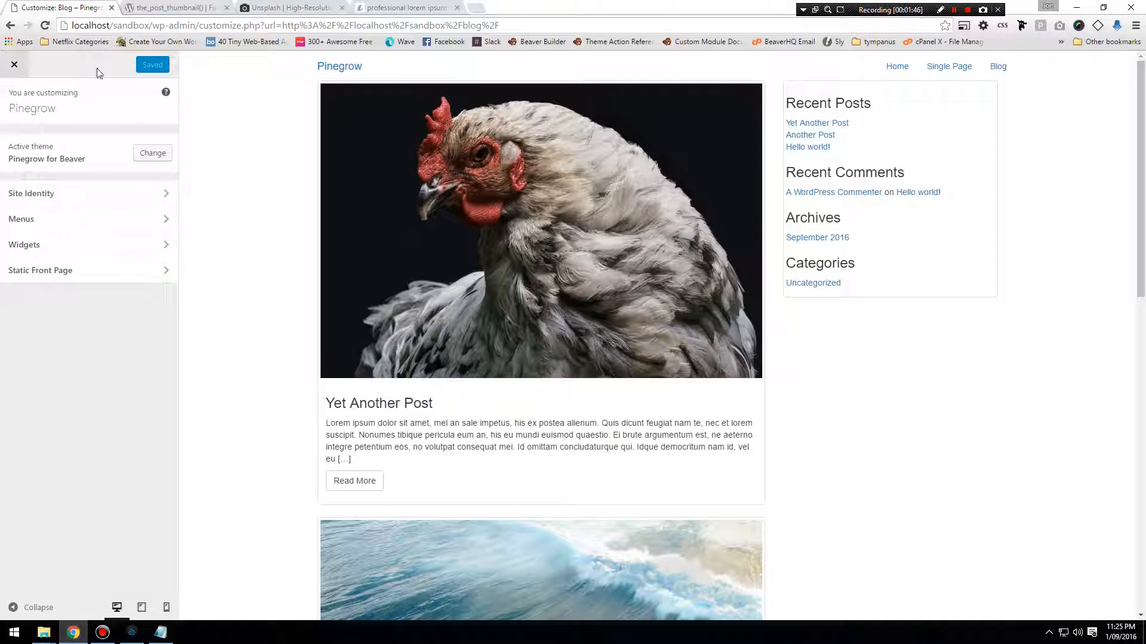
left_click(48, 27)
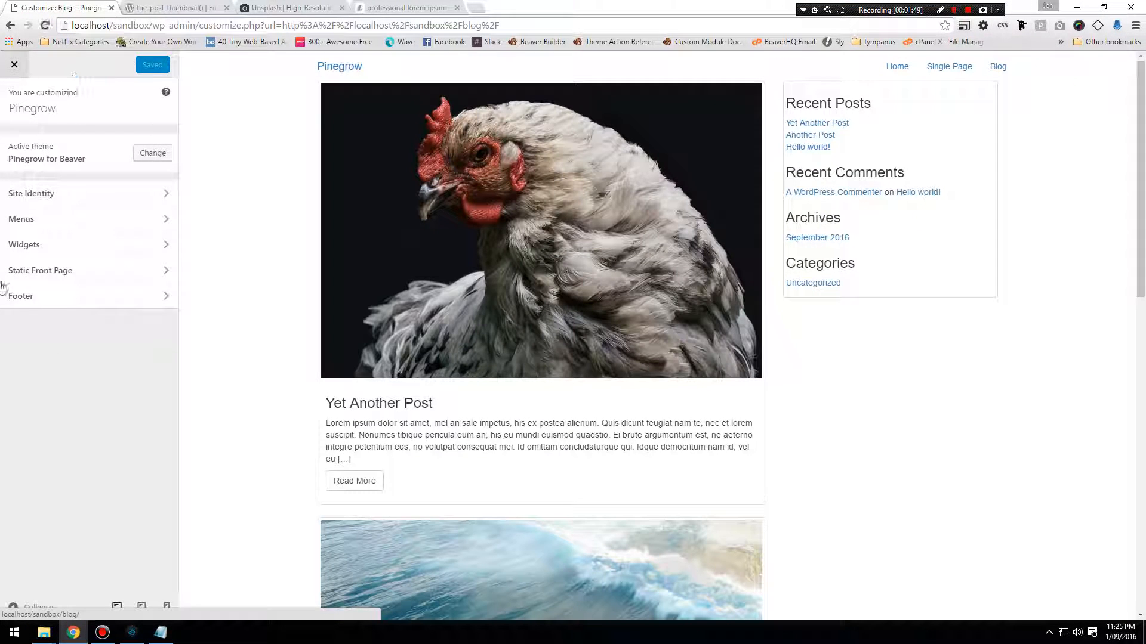
left_click(31, 298)
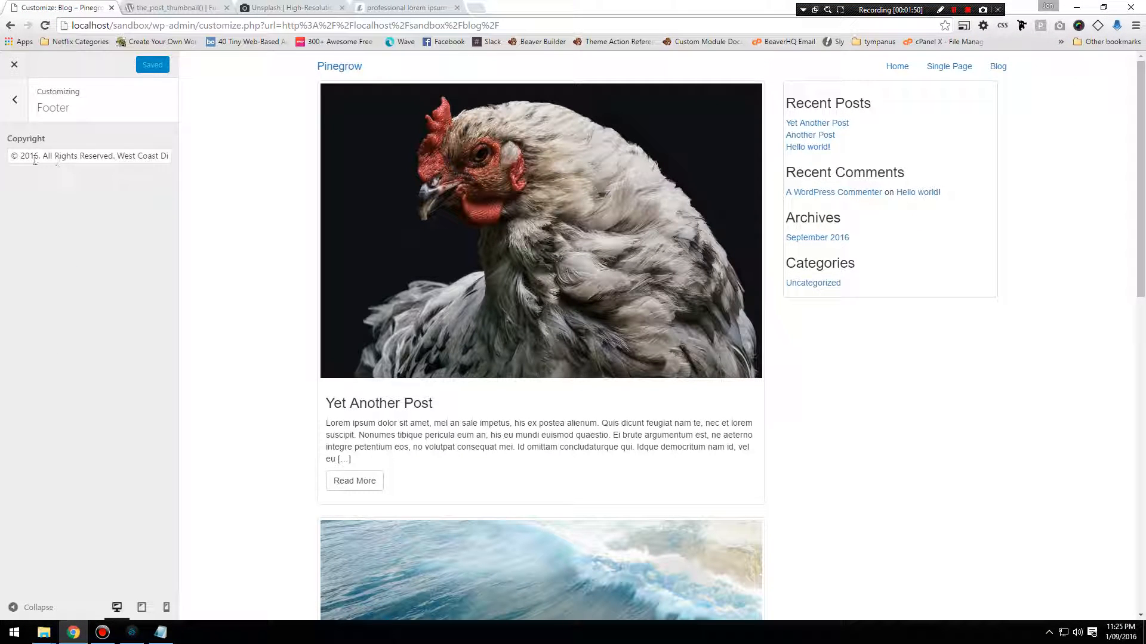
left_click_drag(9, 155, 223, 245)
left_click(43, 279)
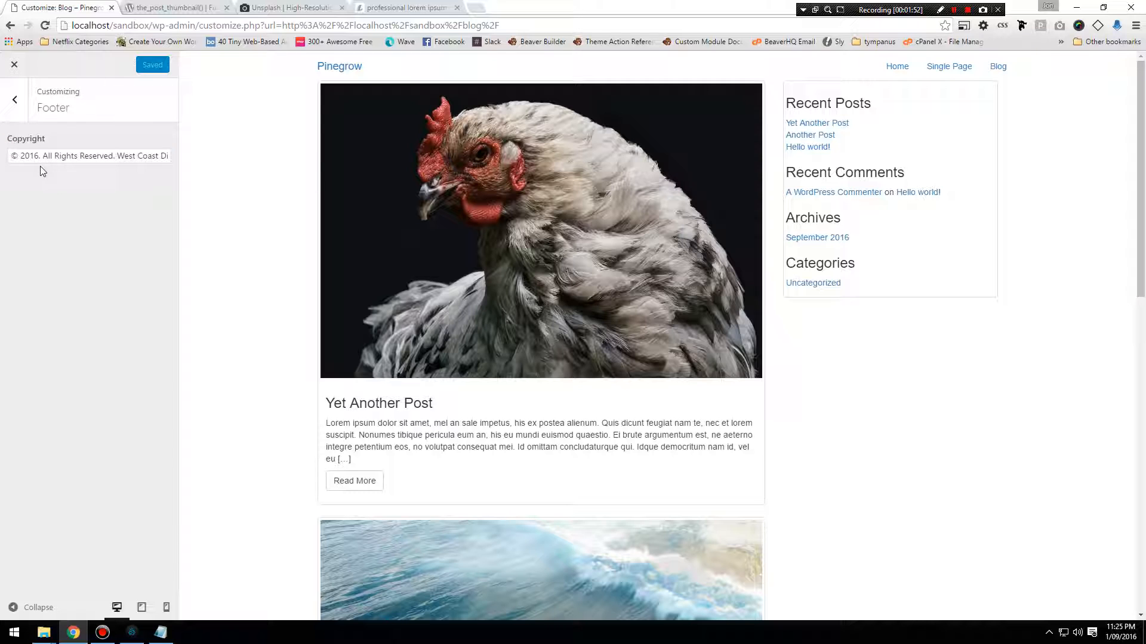
Replace the company name in the Copyright text so it reads "© 2016. All Rights Reserved. Pinegrow" and check the page preview.
left_click(52, 156)
left_click_drag(117, 156, 231, 164)
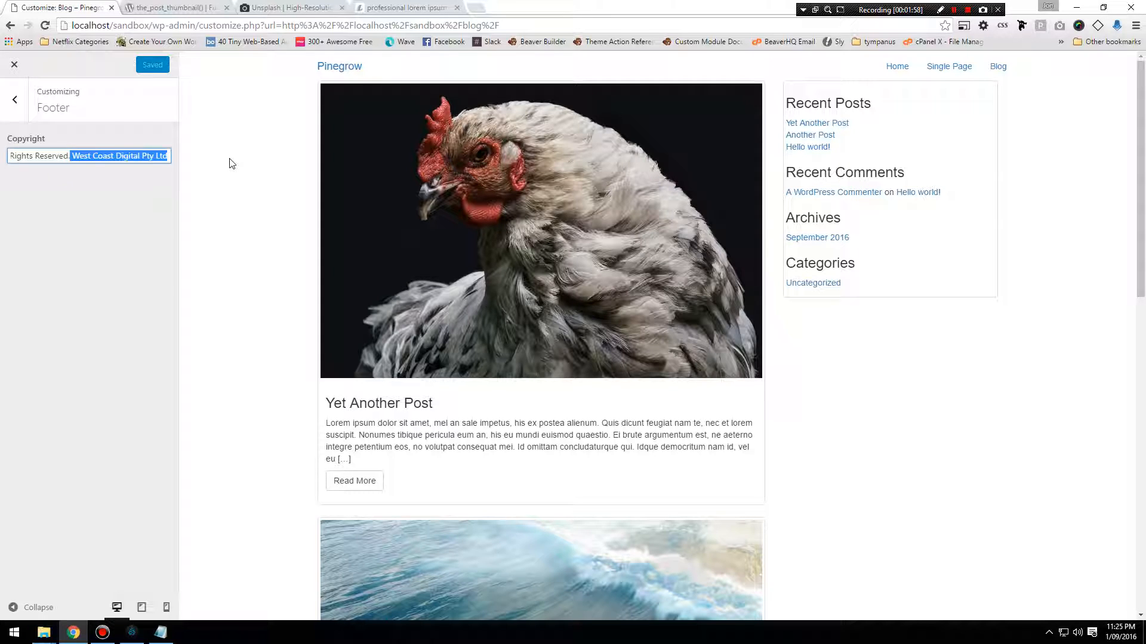
type("Pinego")
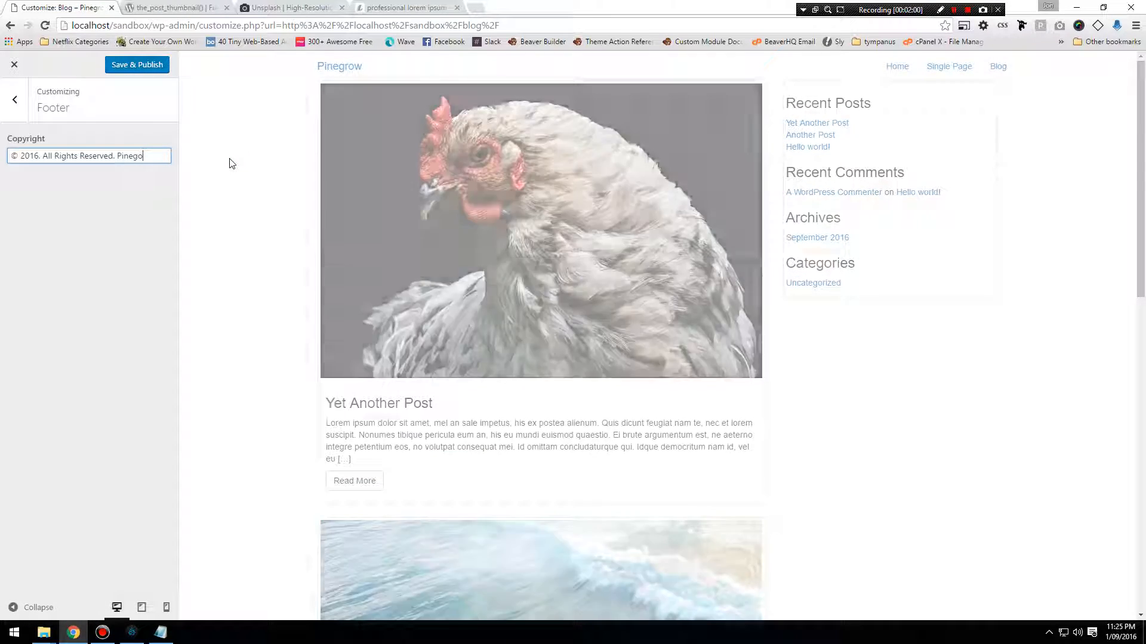
type("r")
type("w")
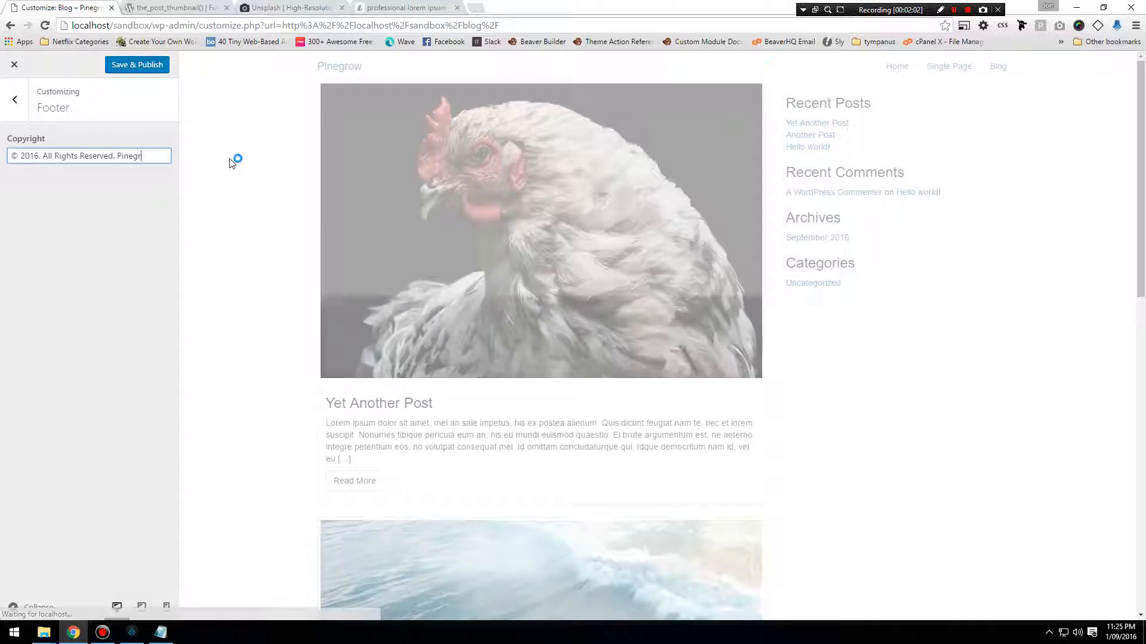
scroll(464, 397, "down", 13)
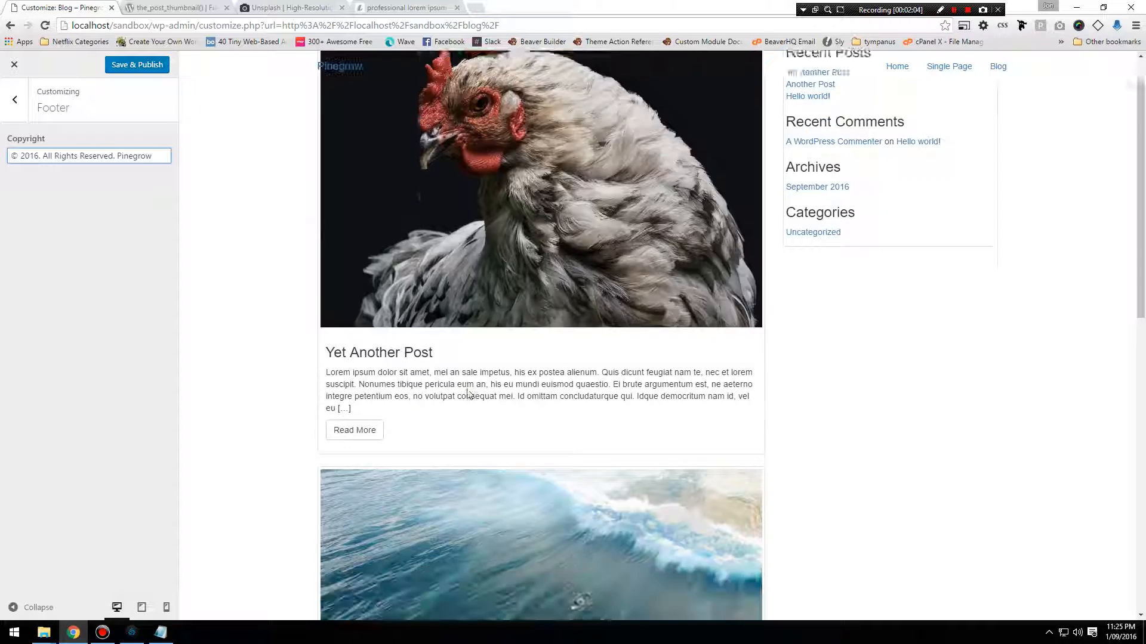
Replace "Pinegrow" in the Copyright text with "West Coast Digital Pty", and delete that plain-text name again.
left_click_drag(731, 616, 574, 619)
double_click(135, 156)
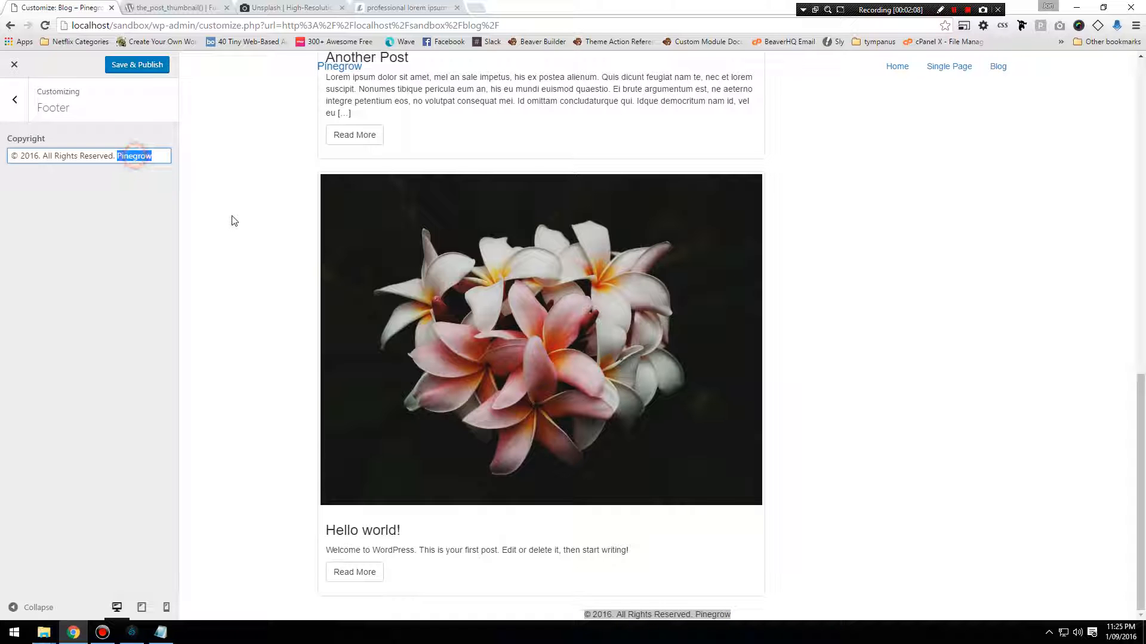
type("West")
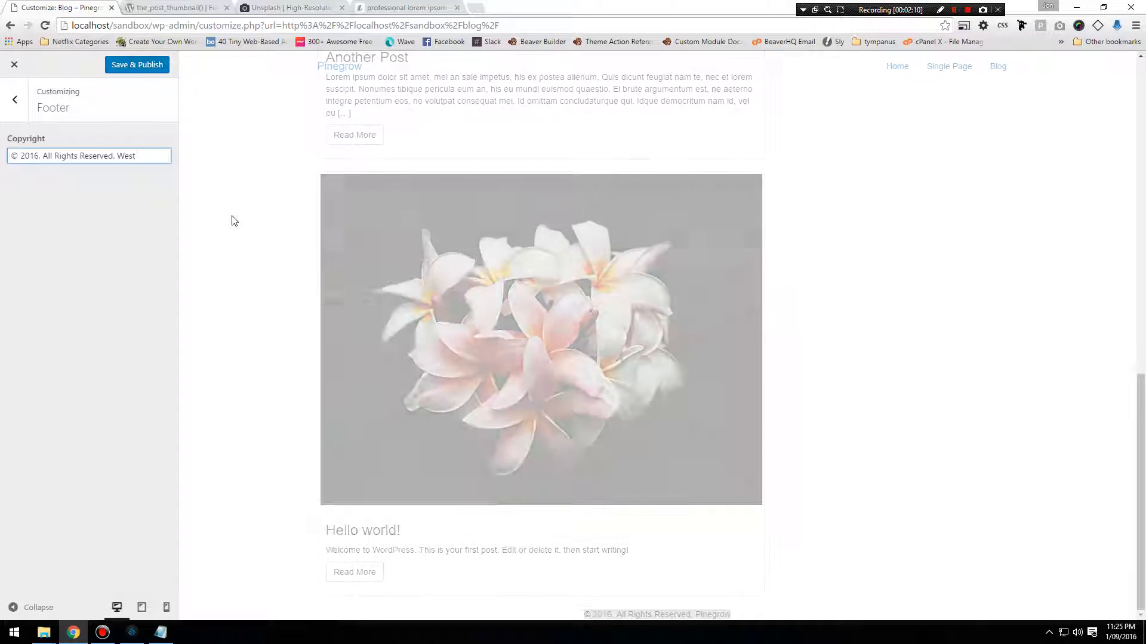
type(" Coast Digital Pty")
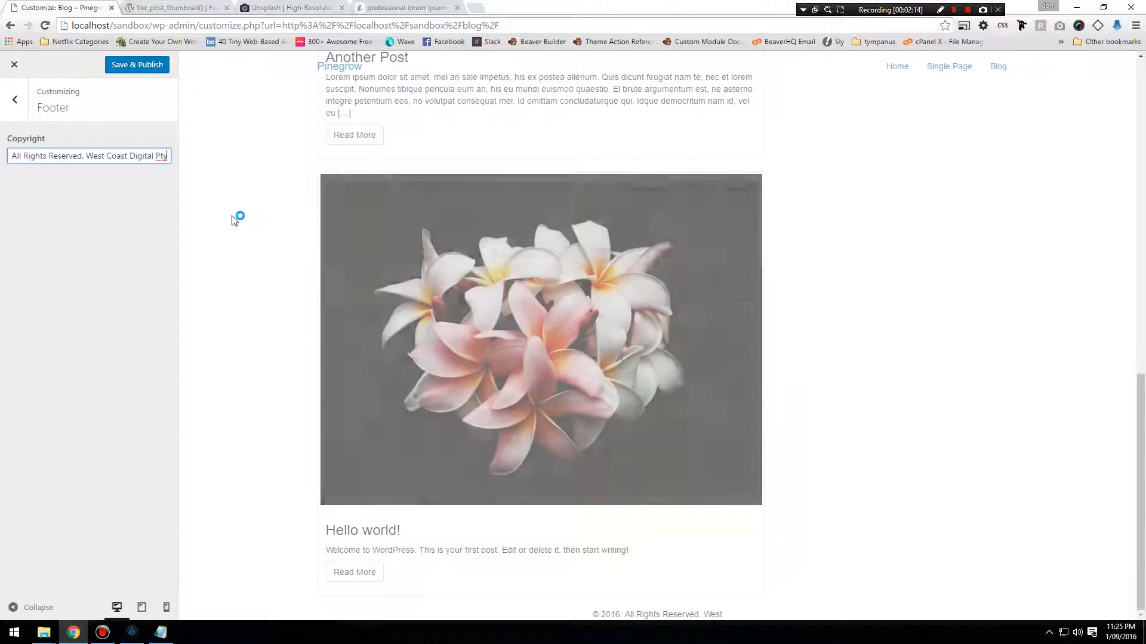
key("BackSpace")
key("BackSpace")
key("BackSpace")
key("BackSpace")
key("BackSpace")
key("BackSpace")
key("BackSpace")
key("BackSpace")
key("BackSpace")
key("BackSpace")
key("BackSpace")
key("BackSpace")
key("BackSpace")
key("BackSpace")
key("BackSpace")
key("BackSpace")
key("BackSpace")
key("BackSpace")
key("BackSpace")
key("BackSpace")
key("BackSpace")
key("BackSpace")
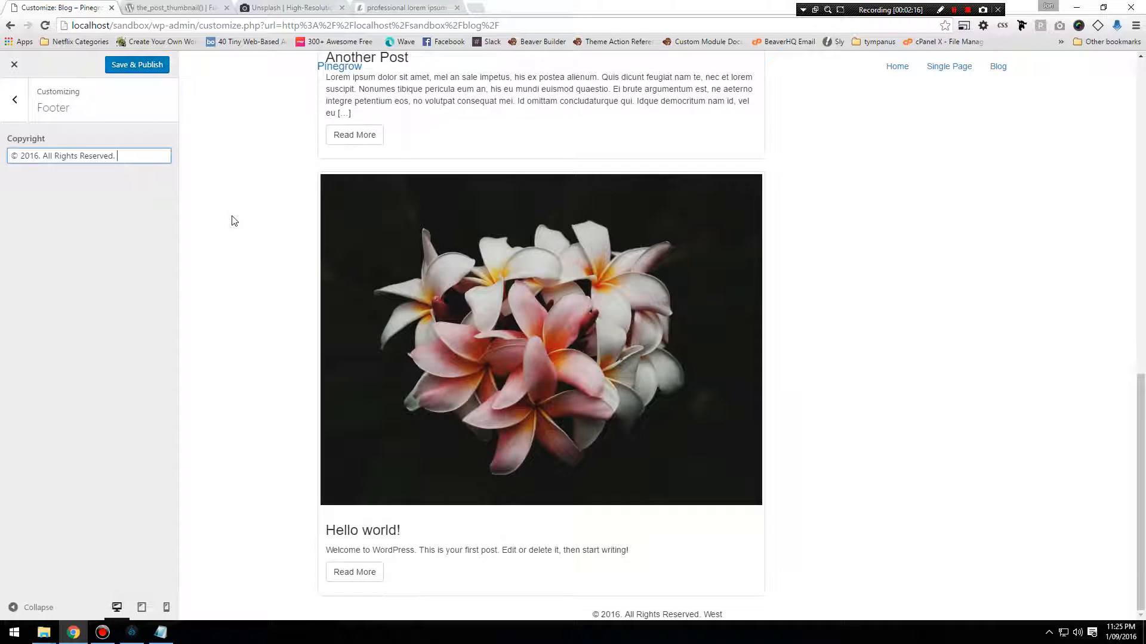
type("<a href=\"")
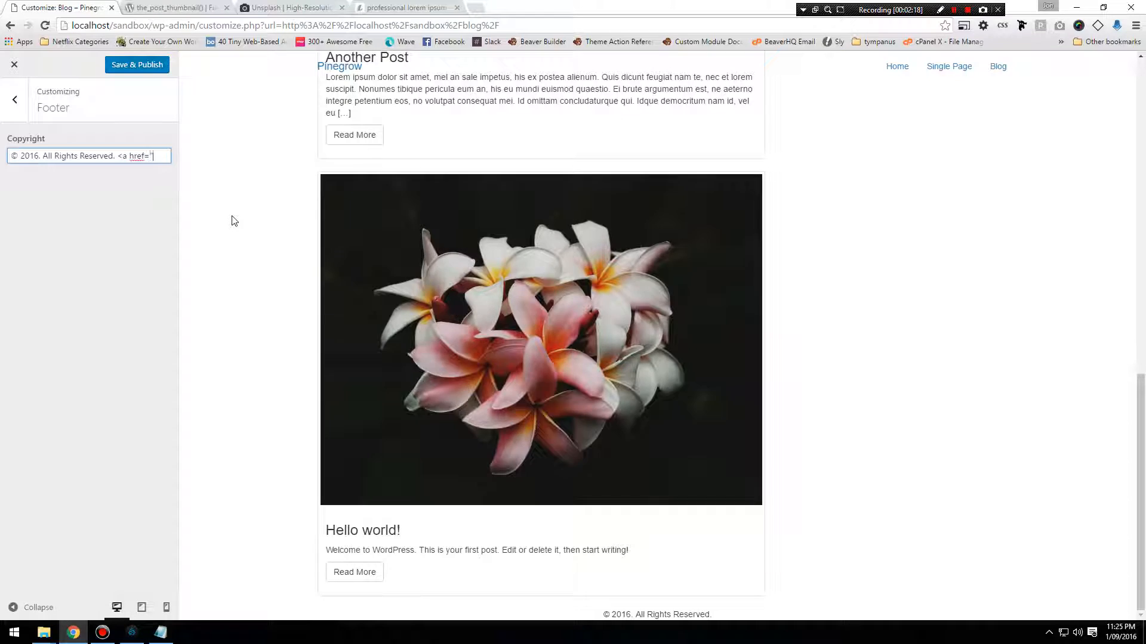
type("http://westc")
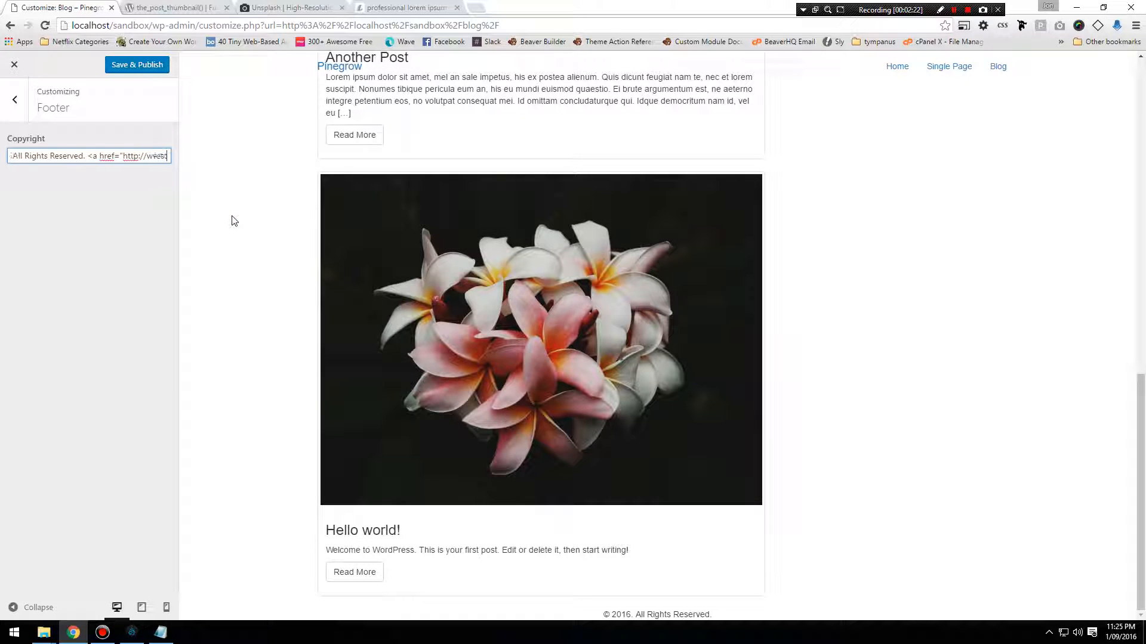
type("oastdig")
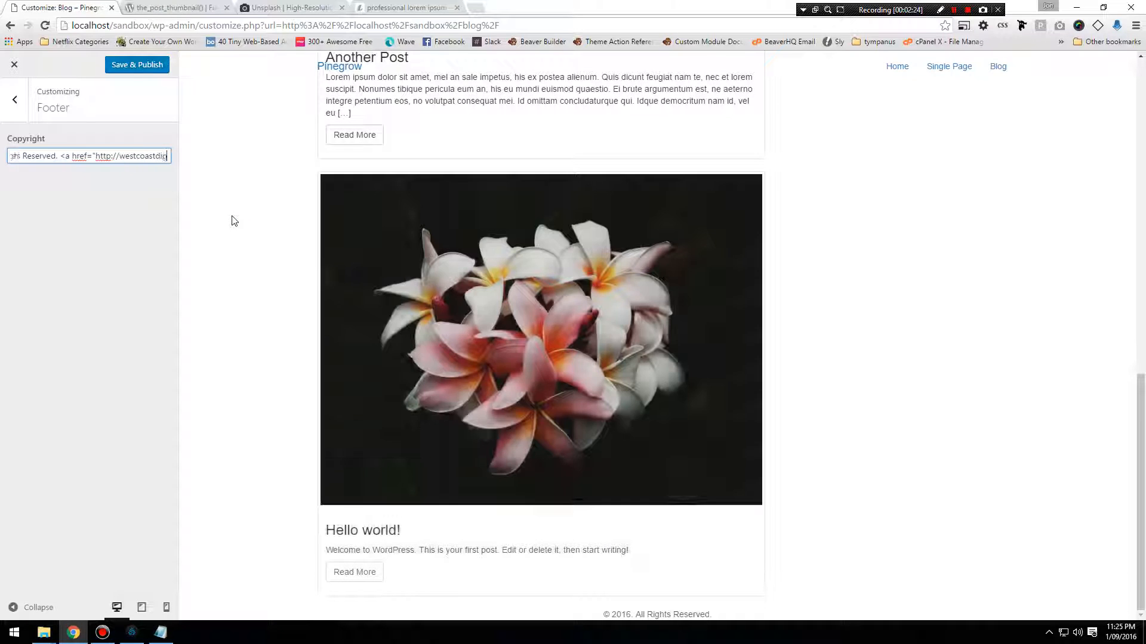
type("ital.com")
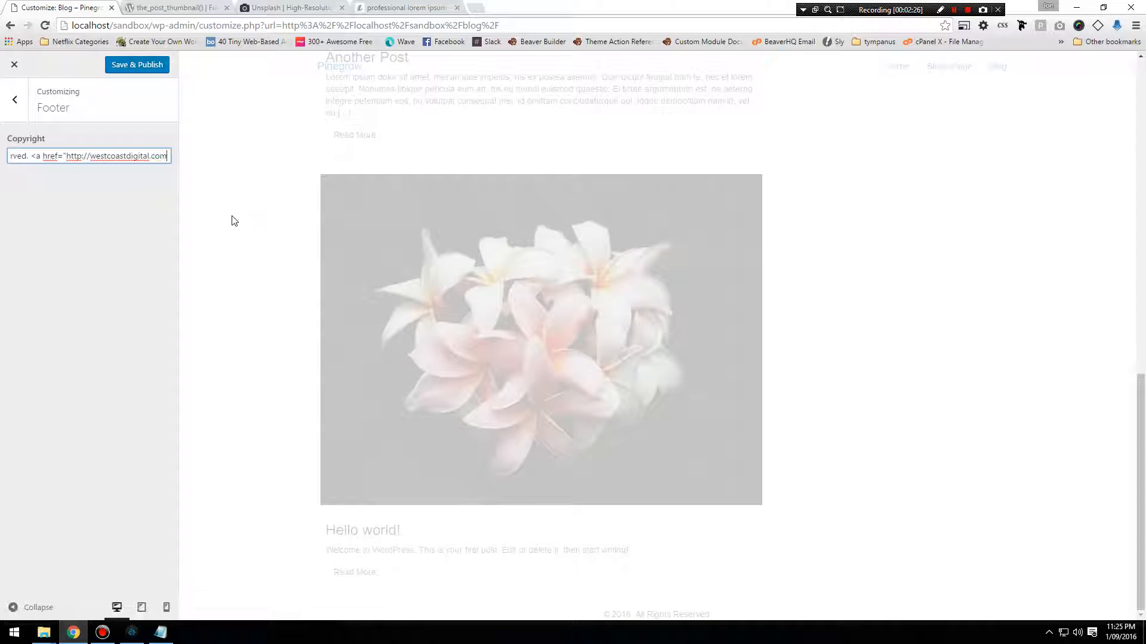
type("/")
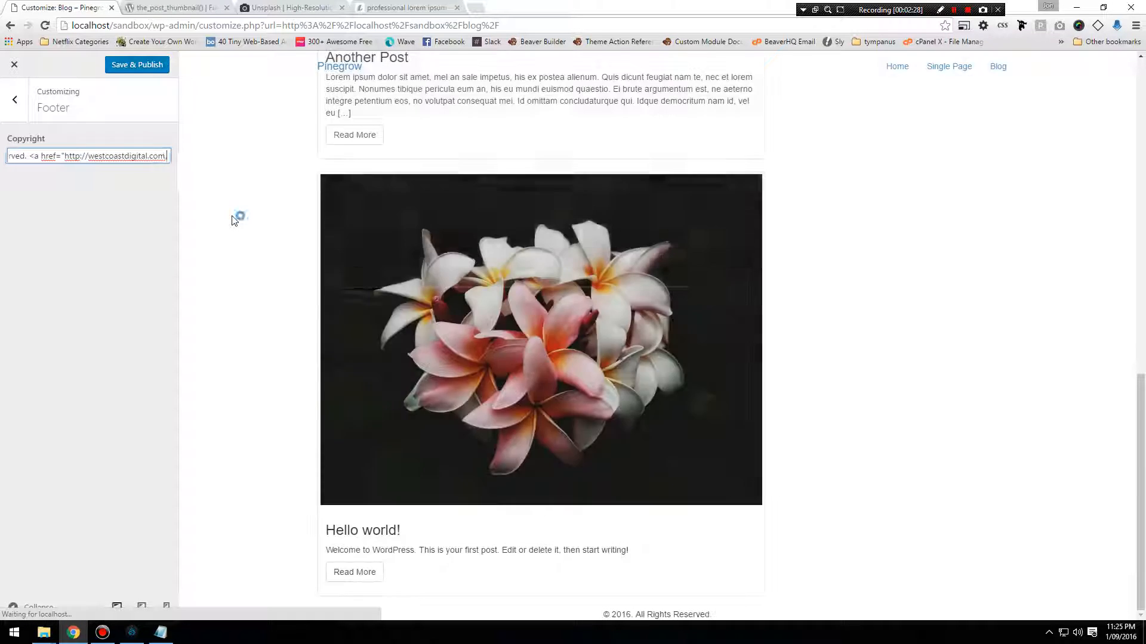
type("au\"")
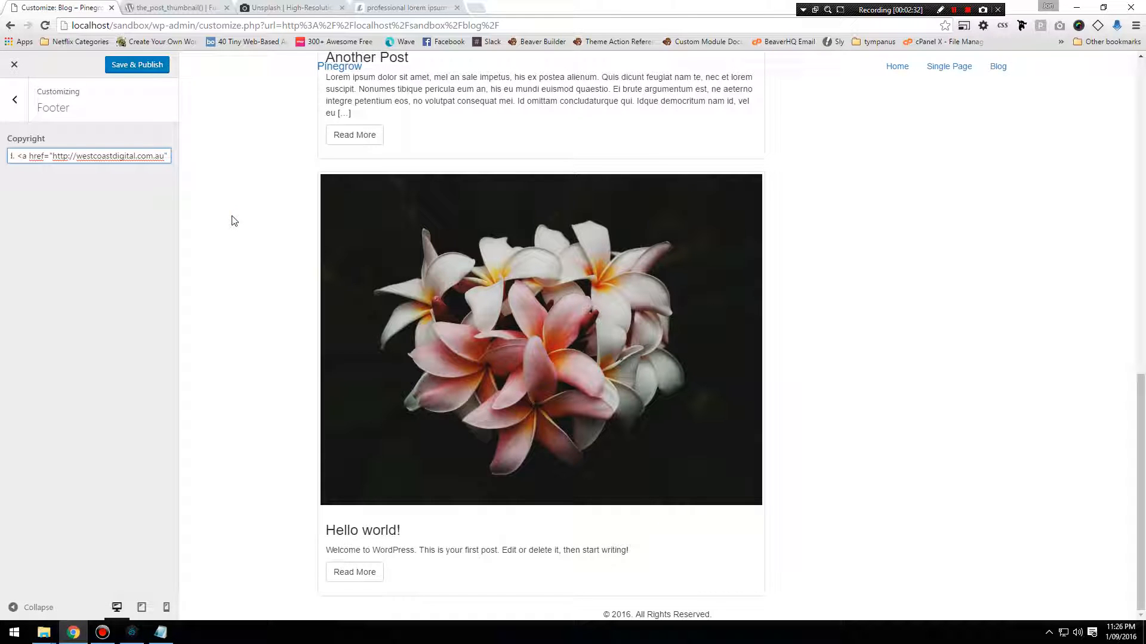
type(">West C")
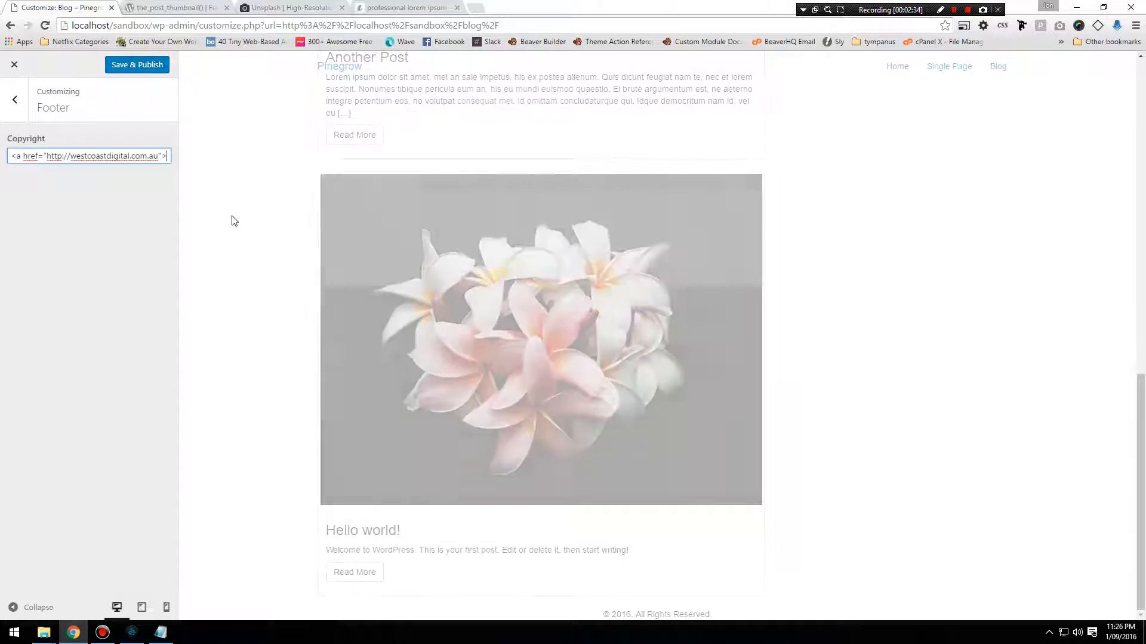
type("oast Digit")
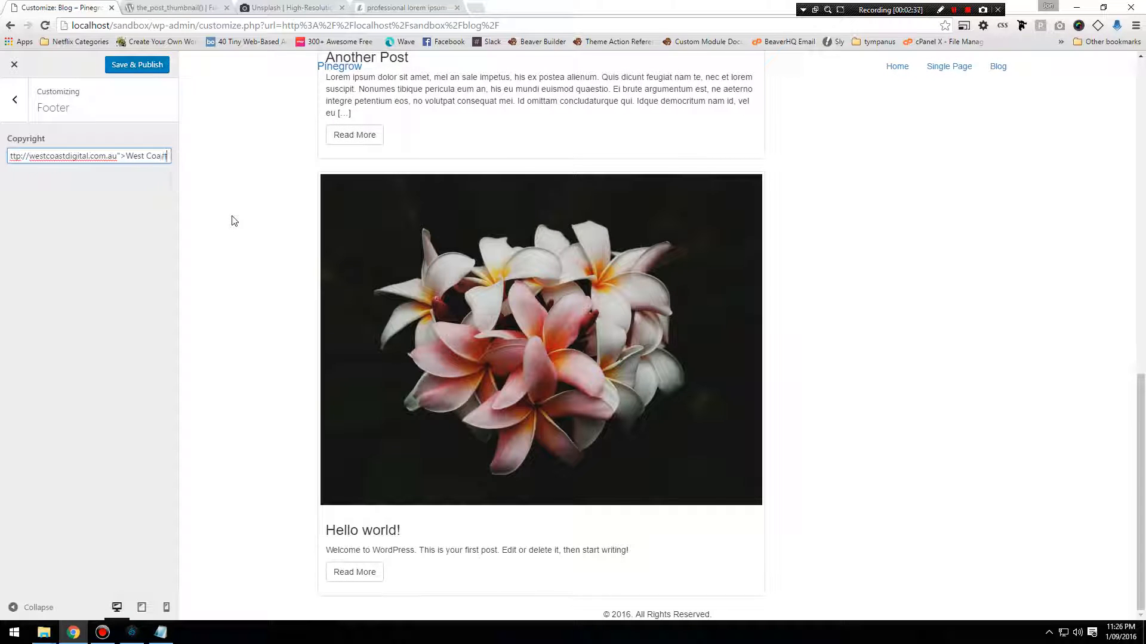
type("al ")
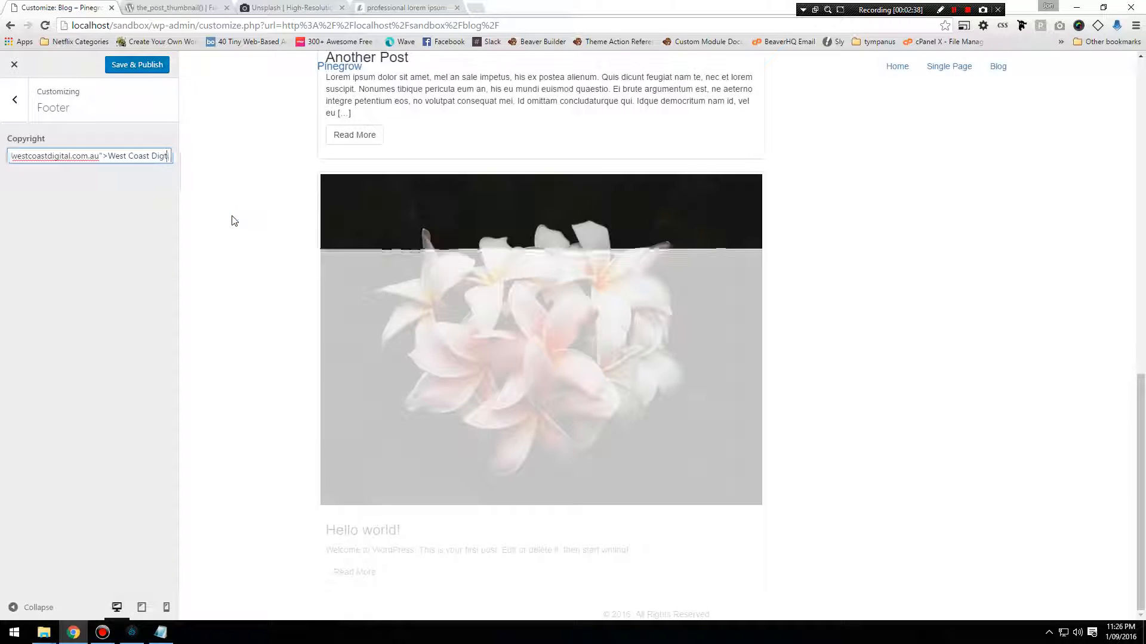
type("Pty")
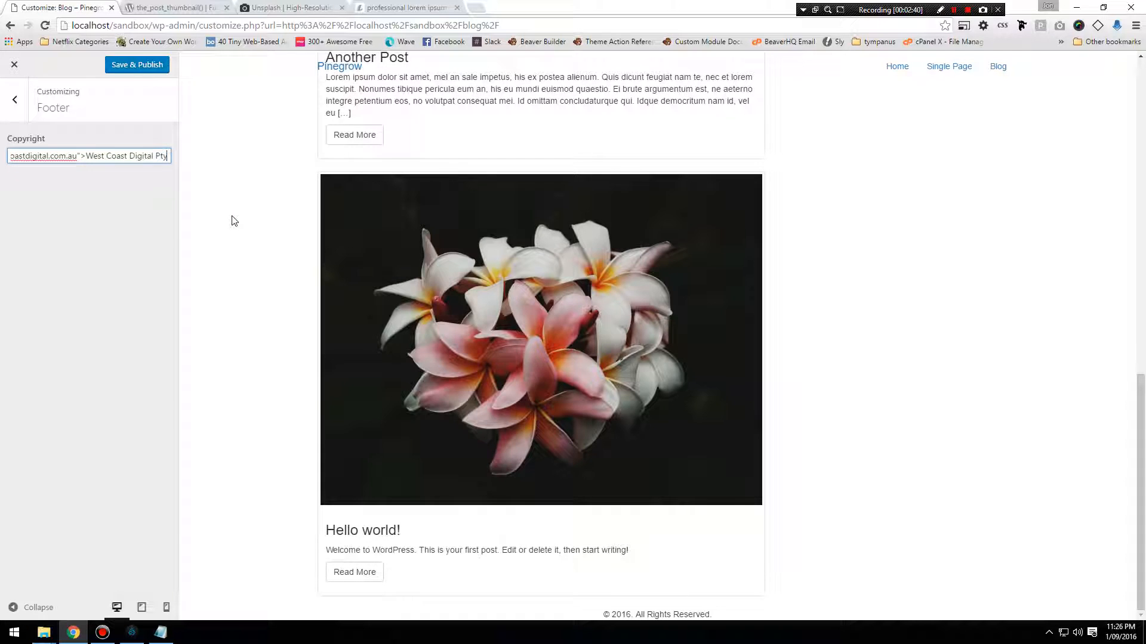
type(" Ltd</a>")
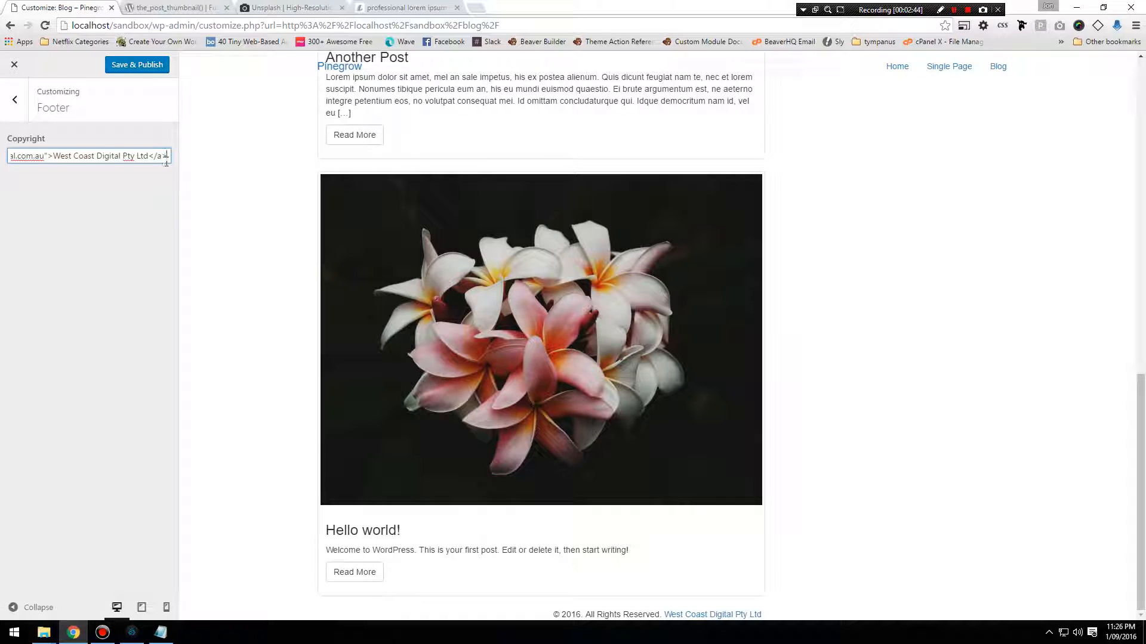
Publish the Copyright change and leave the Customizer to check the footer on the live blog page.
left_click(149, 71)
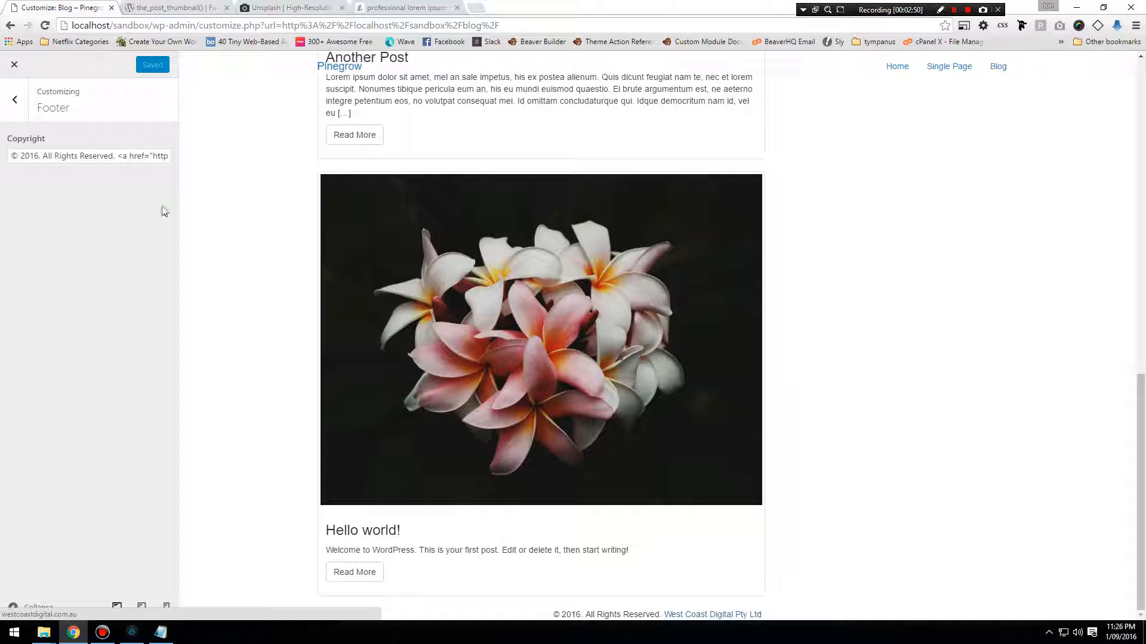
left_click(14, 66)
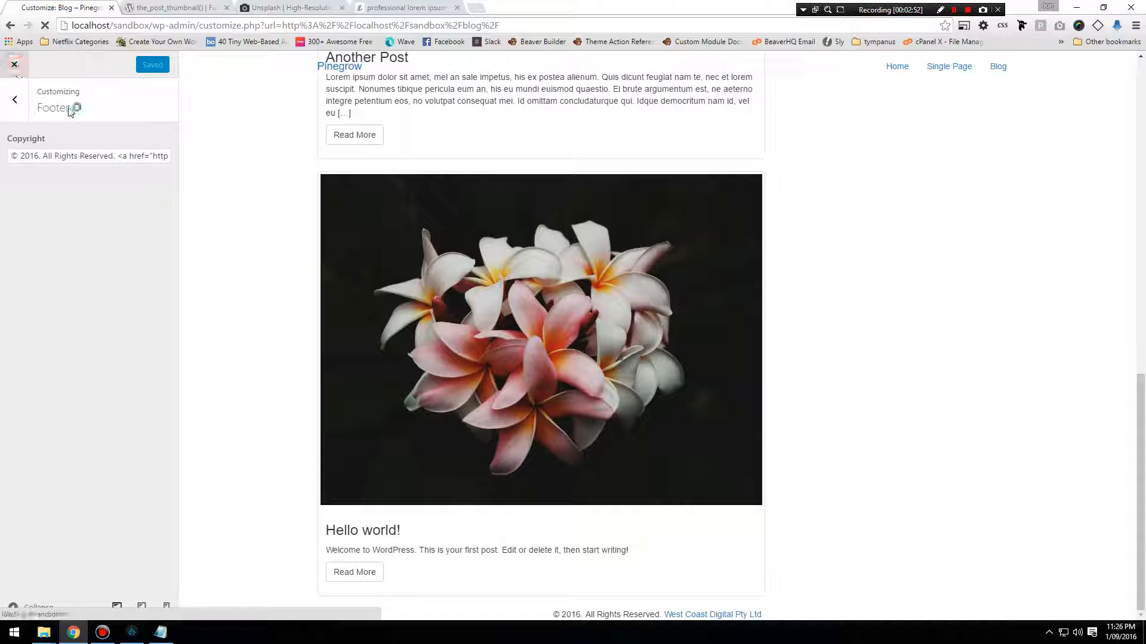
scroll(348, 346, "down", 15)
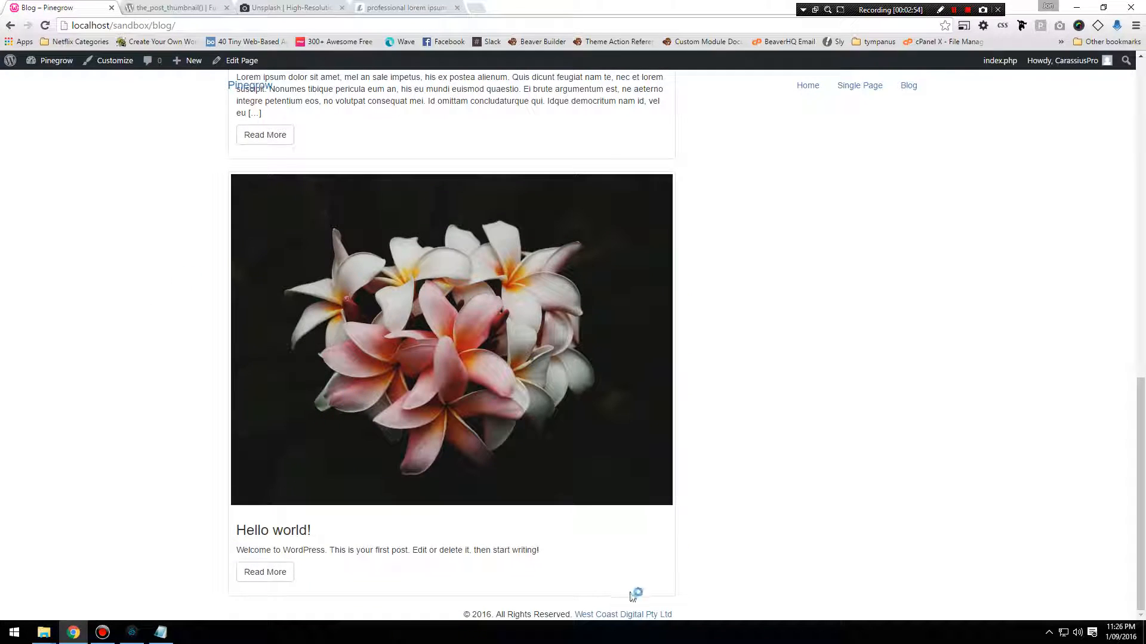
scroll(763, 490, "up", 1)
scroll(762, 488, "up", 10)
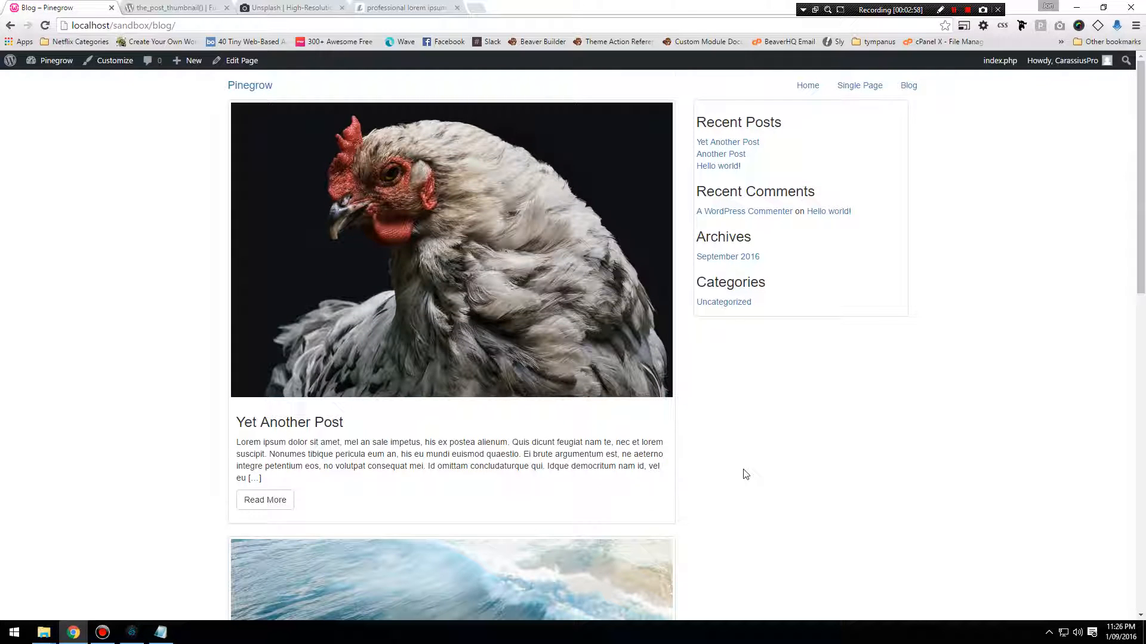
scroll(745, 474, "down", 13)
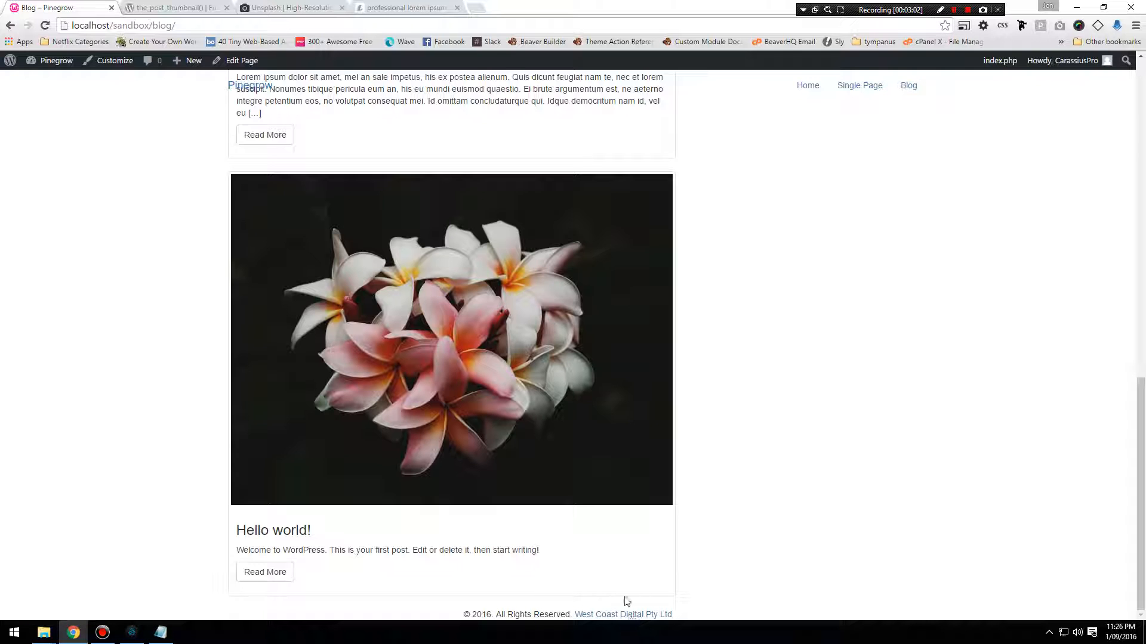
Switch to Pinegrow, select the footer element and create a new CSS rule named "footer" in style.css.
left_click(132, 632)
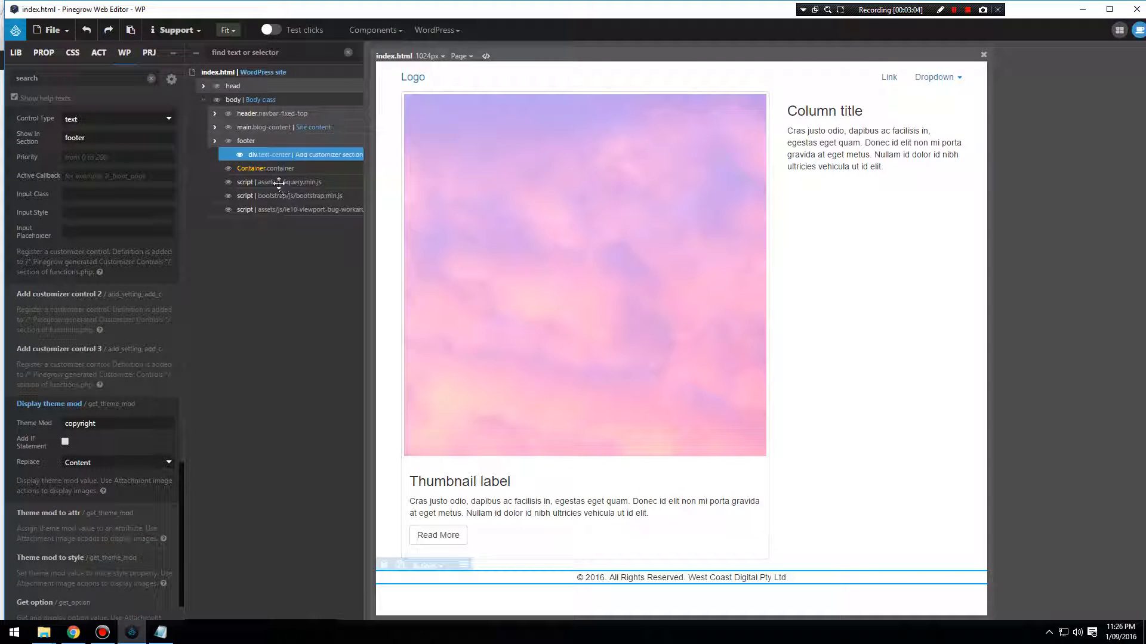
left_click(247, 141)
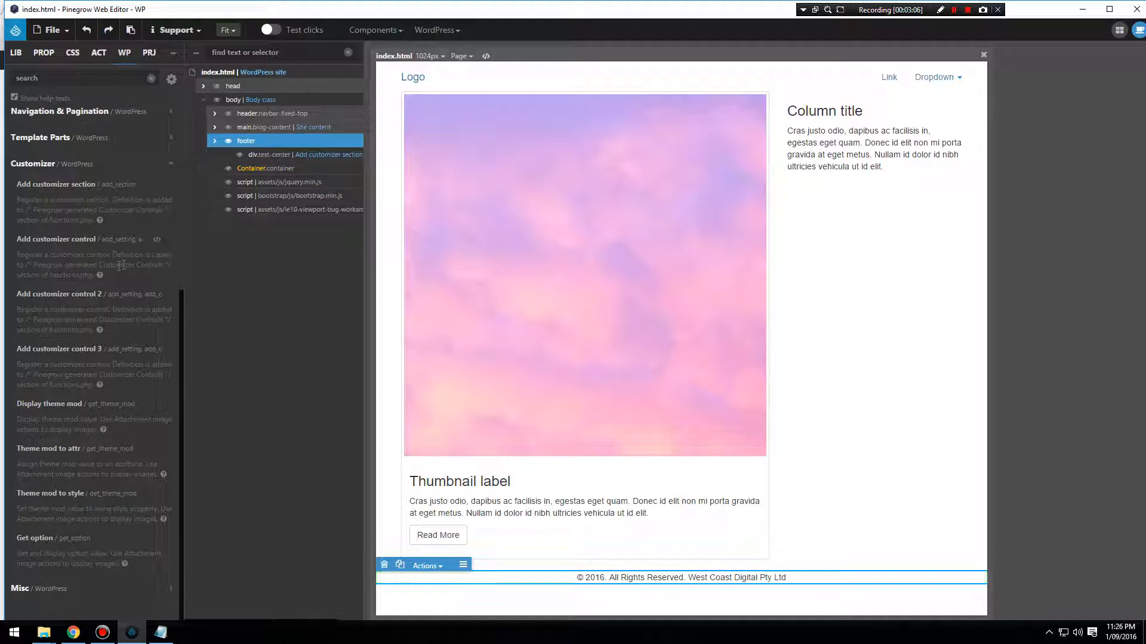
scroll(101, 182, "up", 5)
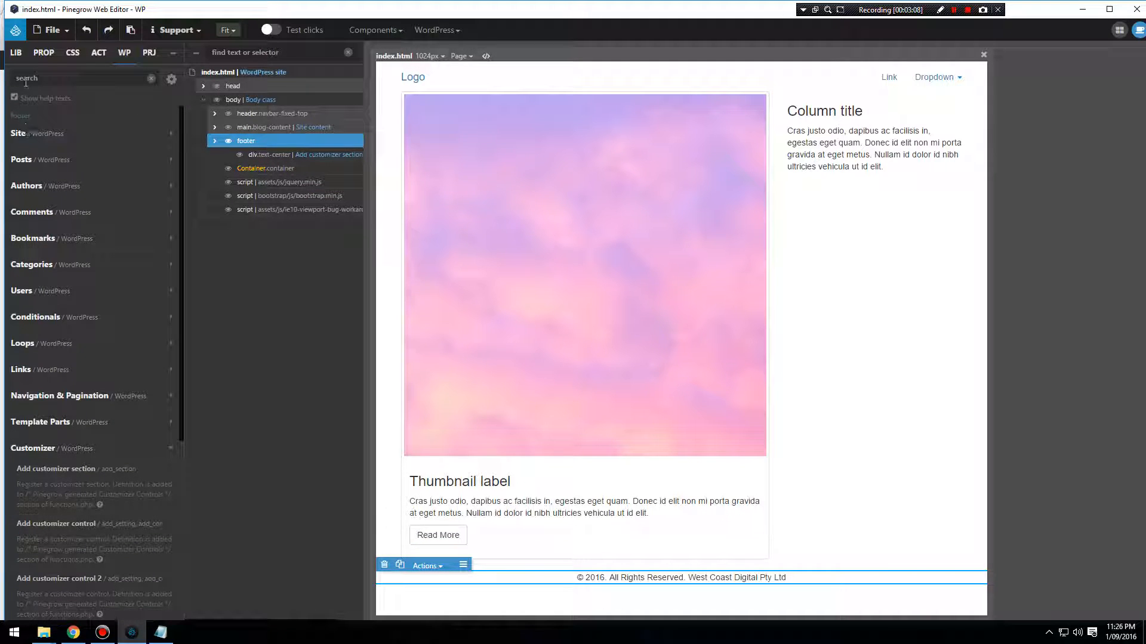
left_click(44, 53)
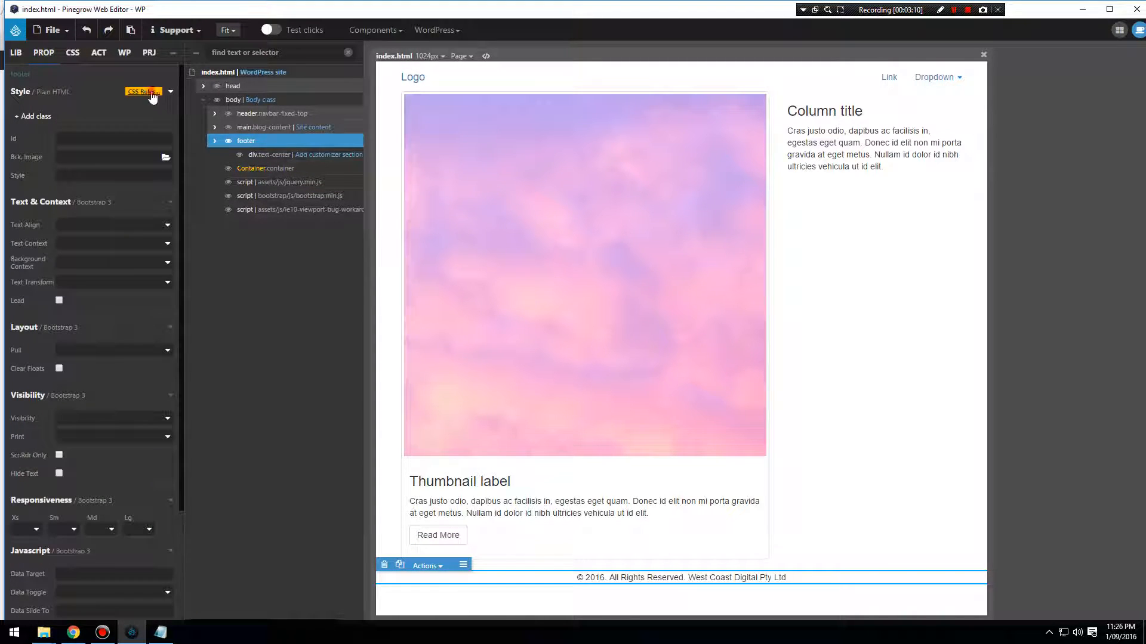
left_click(151, 92)
left_click(340, 182)
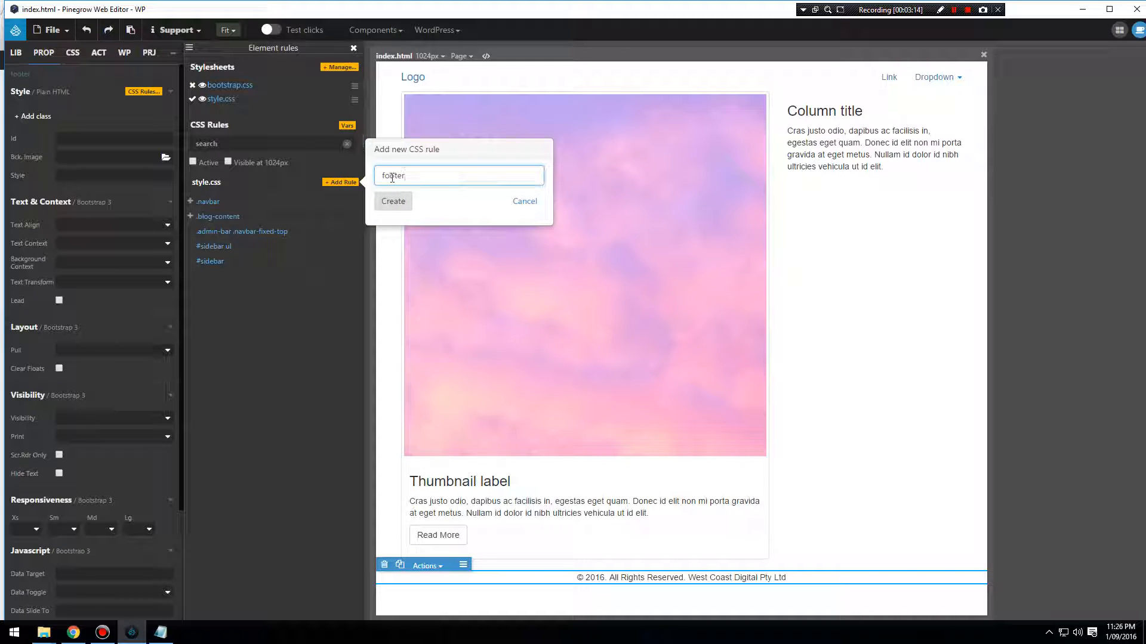
left_click(393, 201)
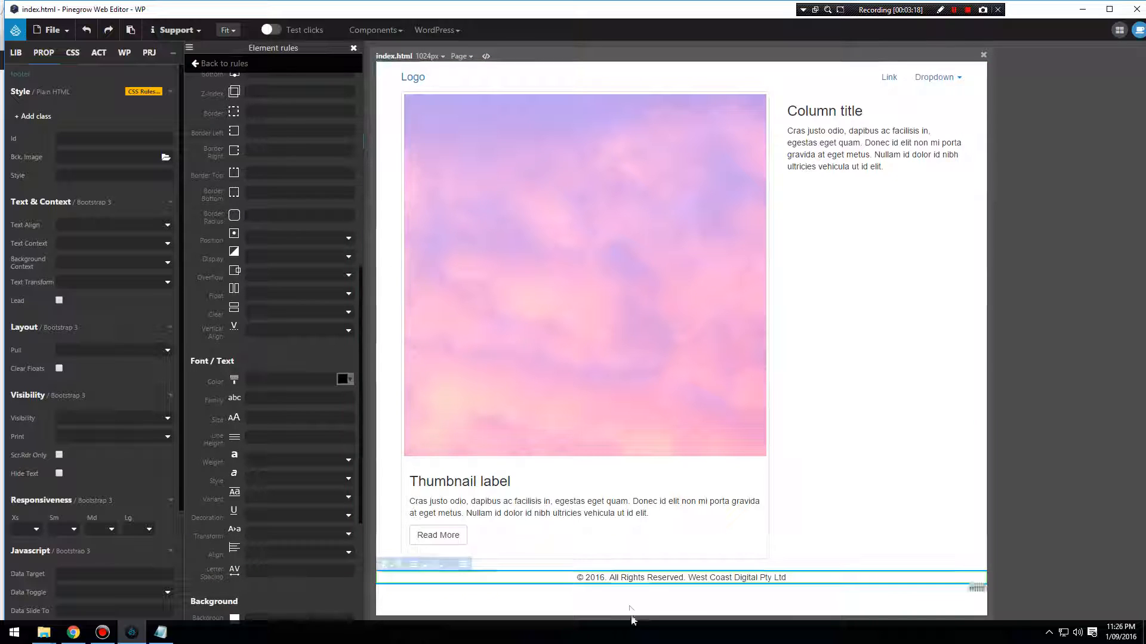
Set the footer rule's bottom padding to 30px and save index.html, accepting the file backup notice.
scroll(276, 367, "up", 5)
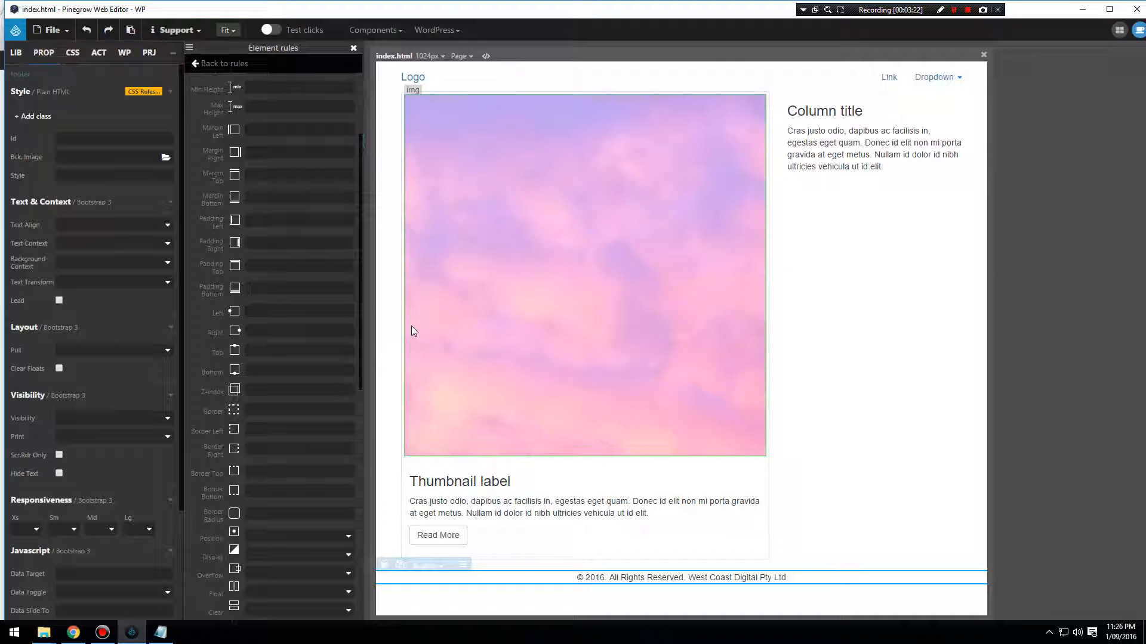
type("30px")
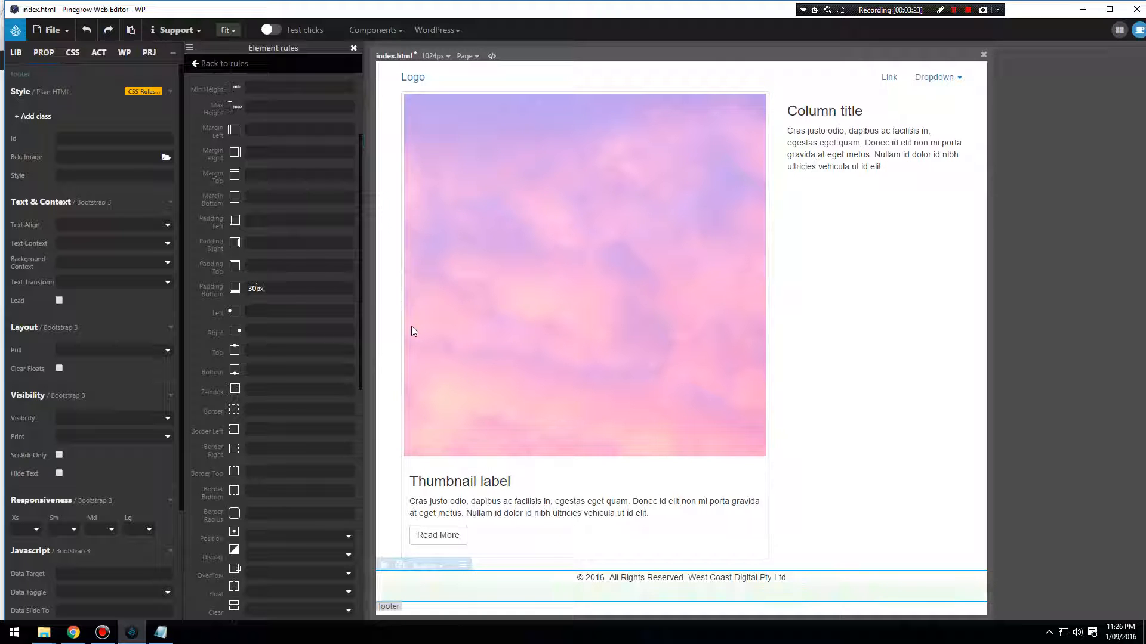
left_click(52, 29)
left_click(81, 172)
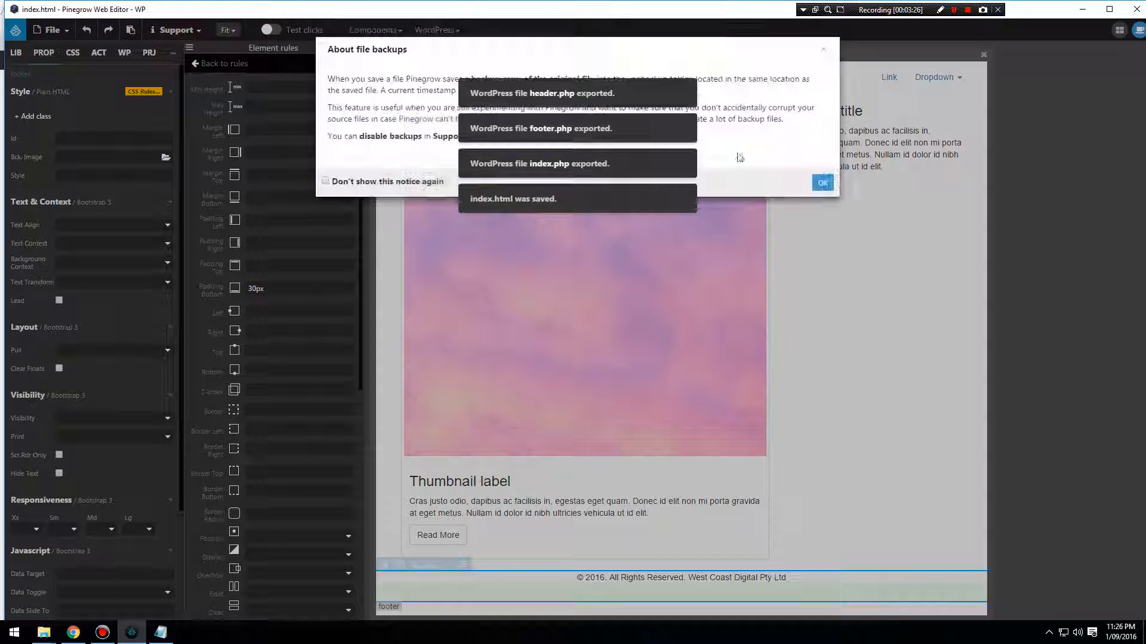
left_click(821, 182)
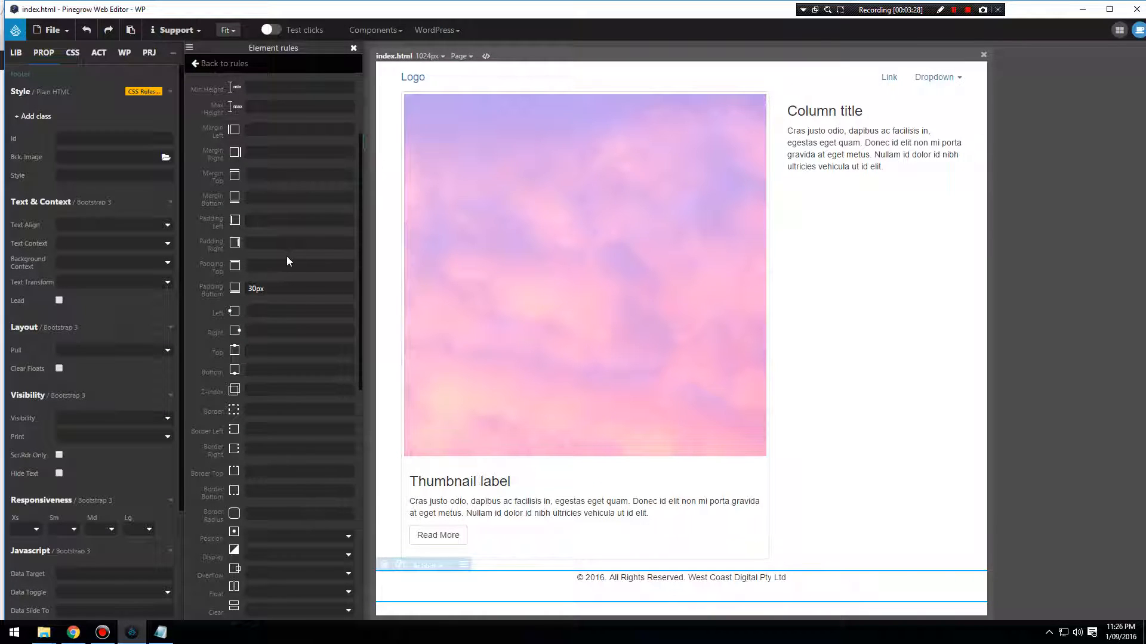
Set the footer rule's top padding to 30px and save index.html again.
type("30px")
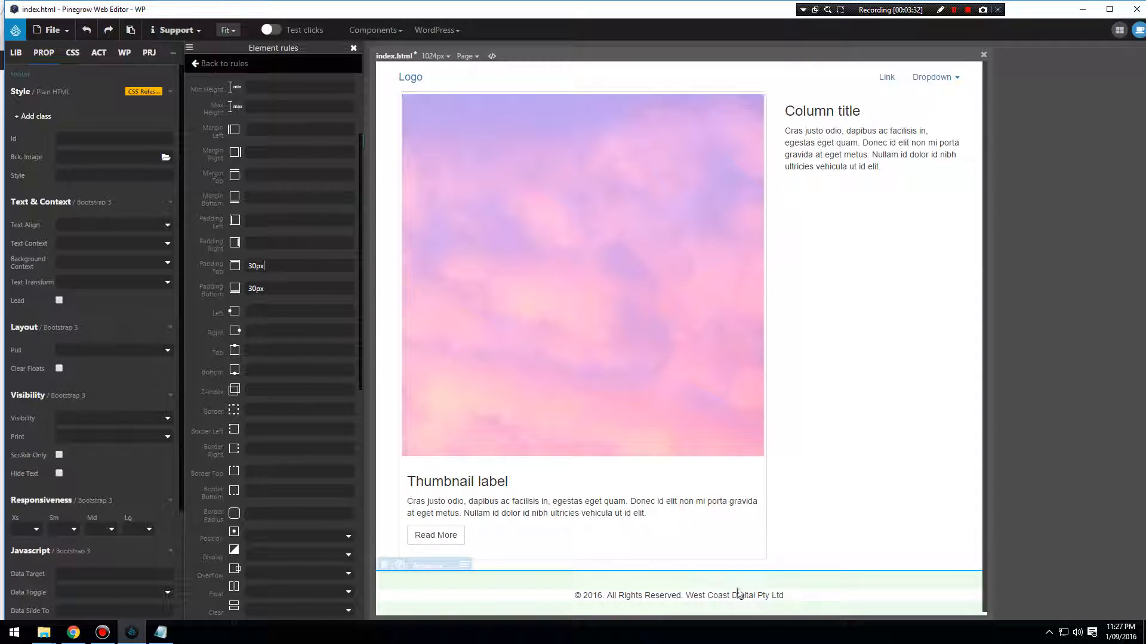
left_click(54, 30)
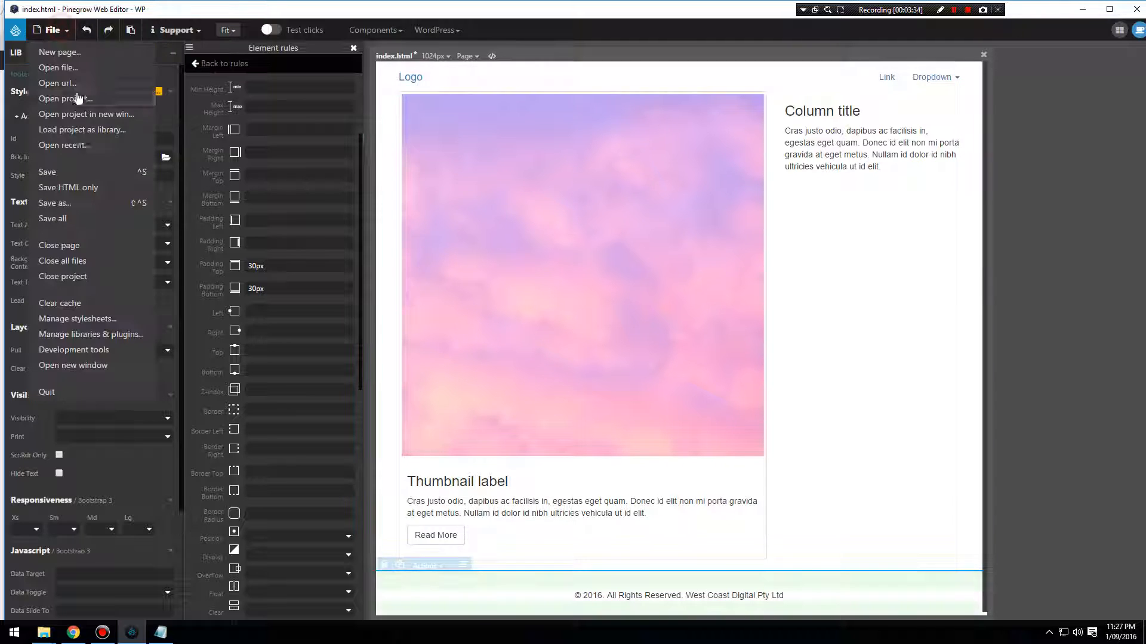
left_click(76, 173)
left_click(821, 185)
Export the WordPress theme and reload the blog page in Chrome to check the footer spacing.
left_click(462, 31)
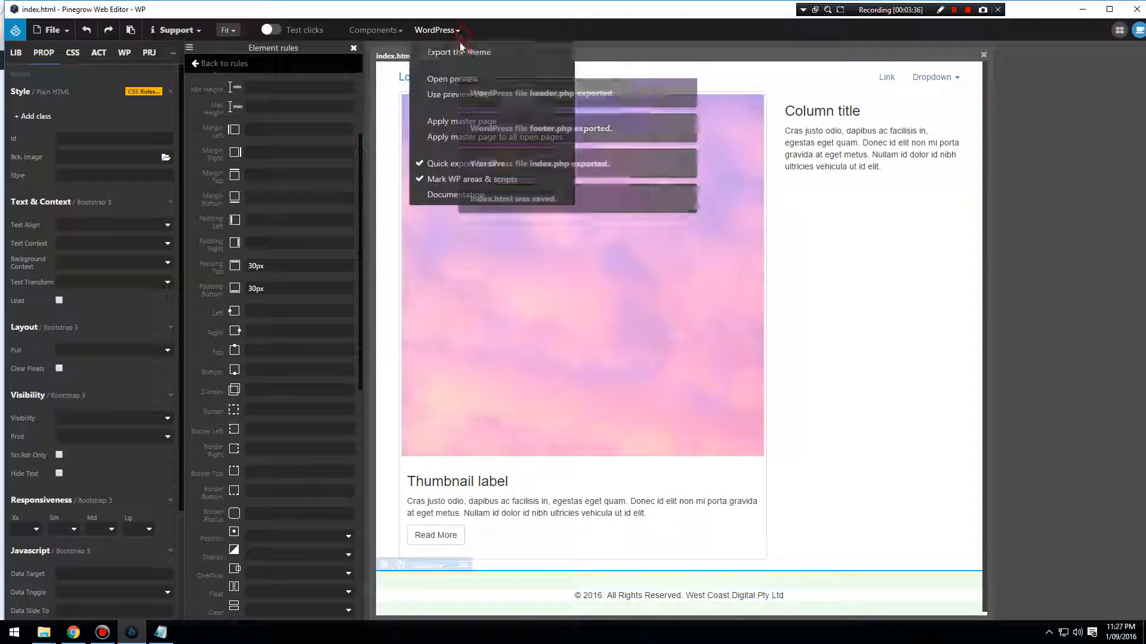
left_click(461, 52)
left_click(73, 632)
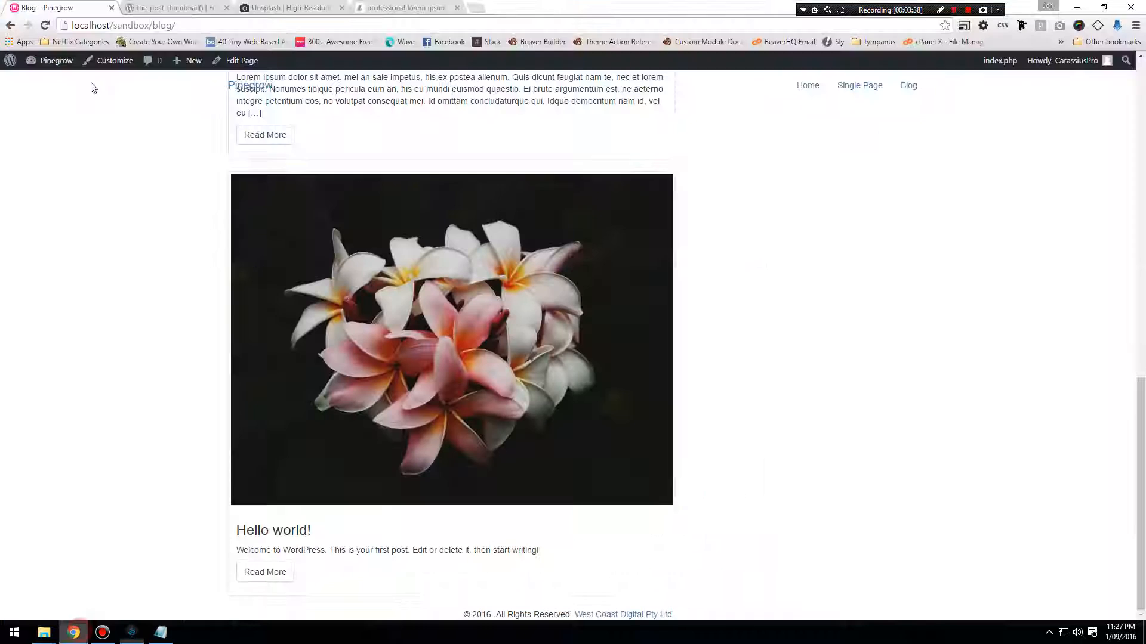
left_click(47, 26)
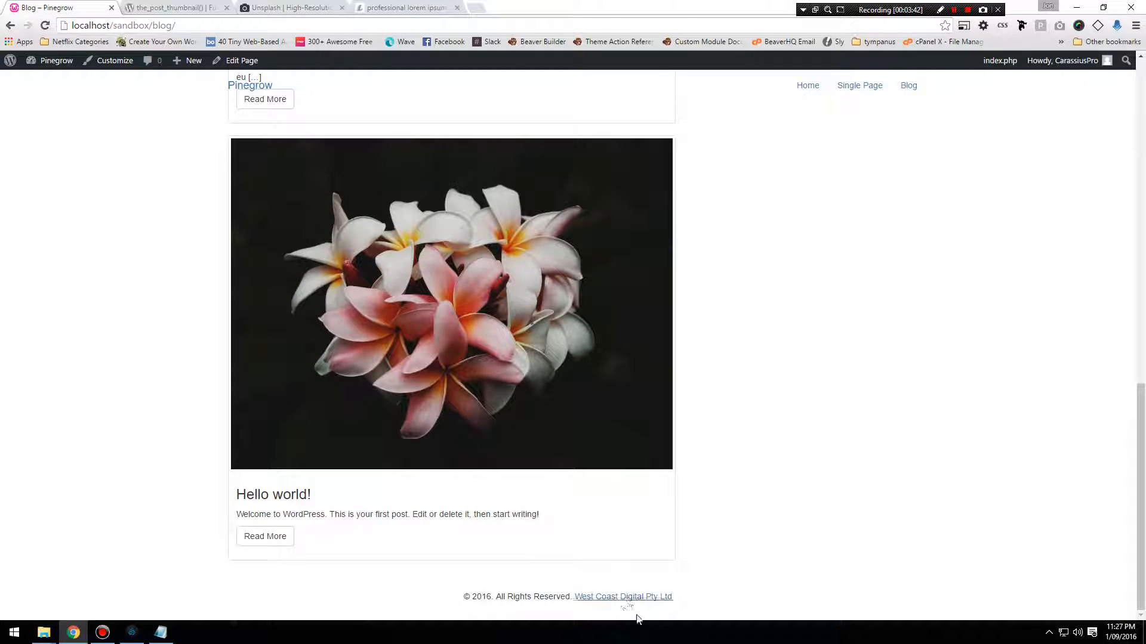
Switch to Pinegrow, set the footer rule's top border to 1px #ddd and save index.html, accepting the file backup notice.
left_click(132, 633)
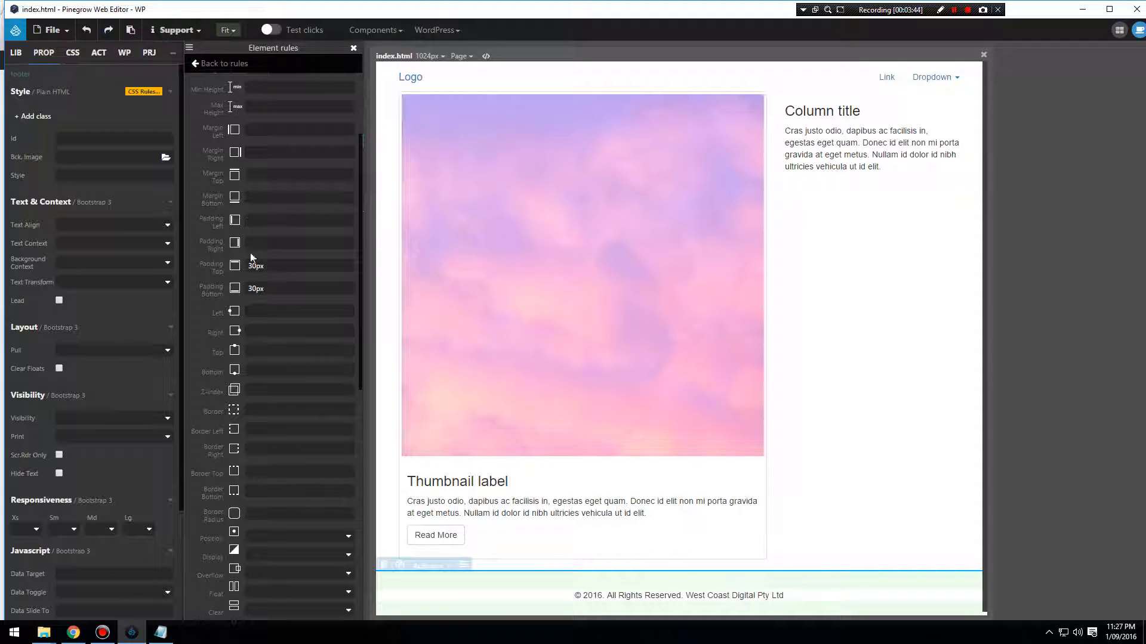
scroll(286, 295, "down", 1)
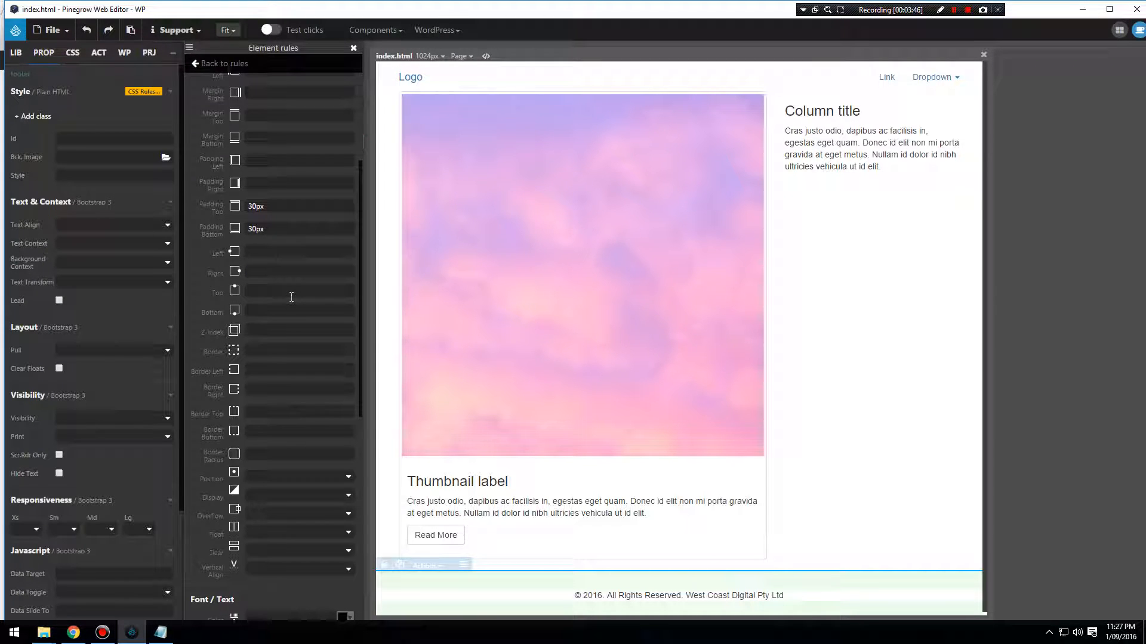
scroll(291, 297, "up", 3)
scroll(291, 297, "down", 2)
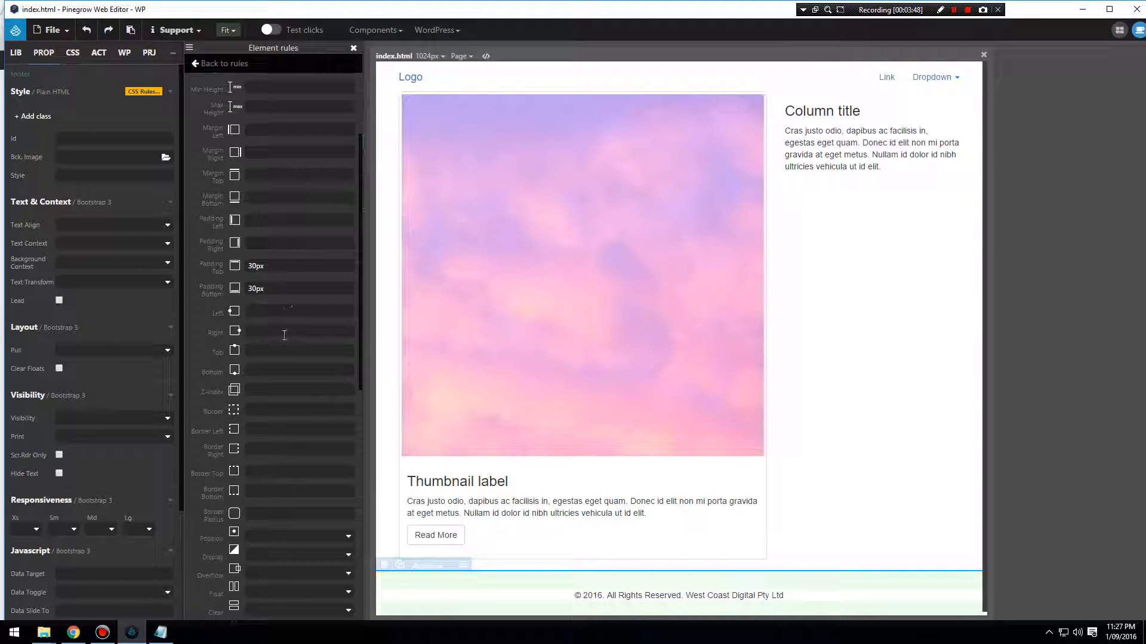
left_click(303, 473)
type("1px #ddd")
left_click(62, 36)
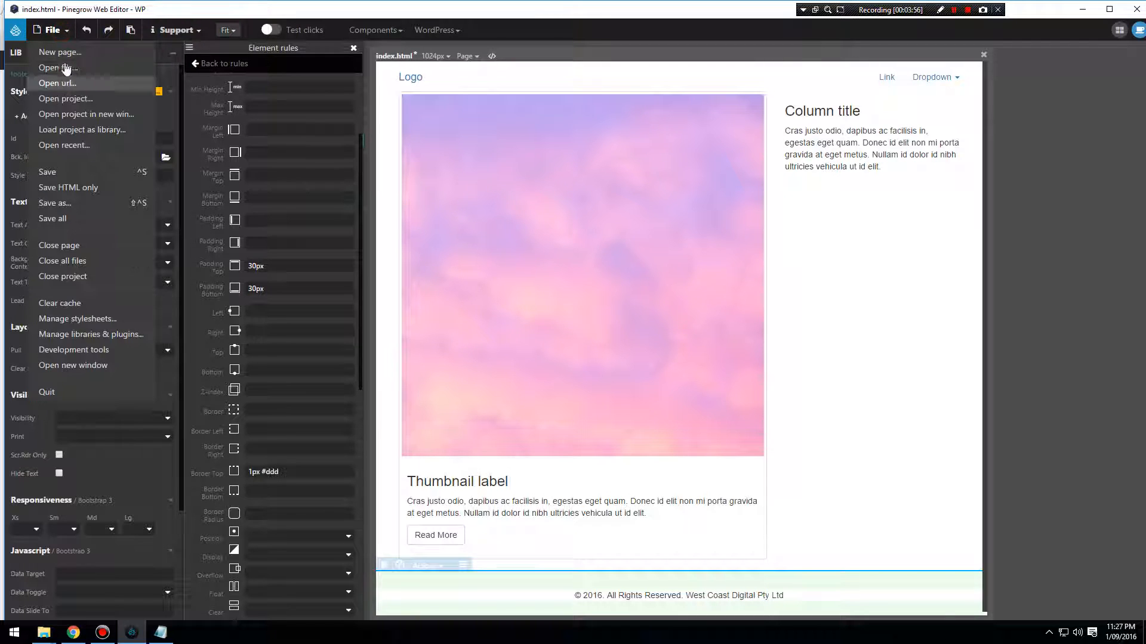
left_click(51, 171)
left_click(824, 183)
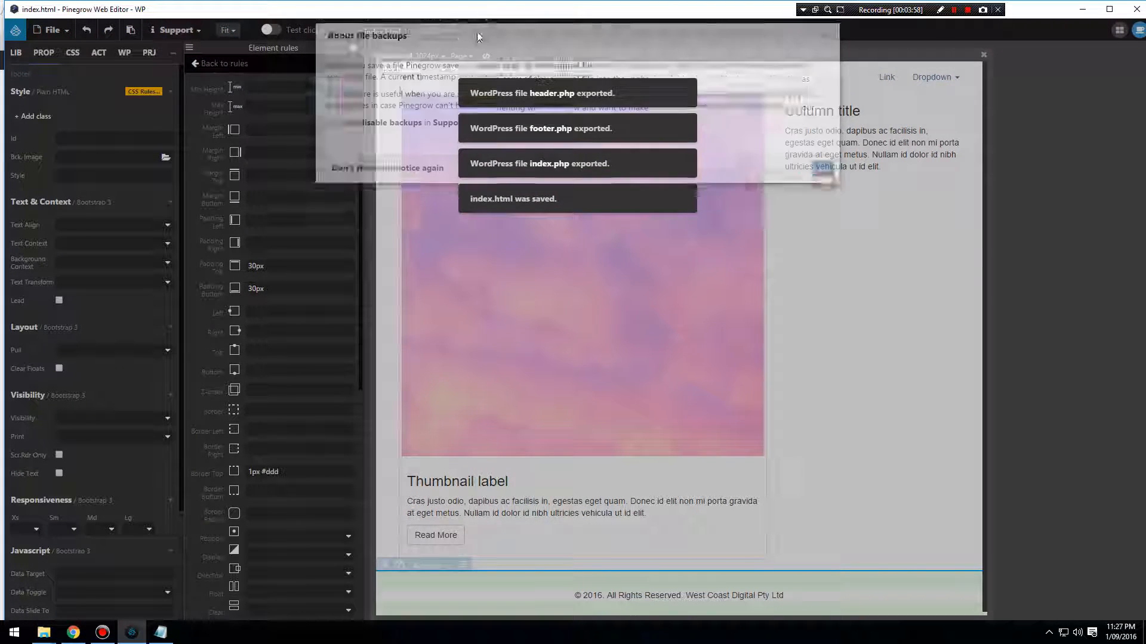
Export the WordPress theme and reload the blog page in Chrome to check the footer's top border.
left_click(449, 31)
left_click(468, 52)
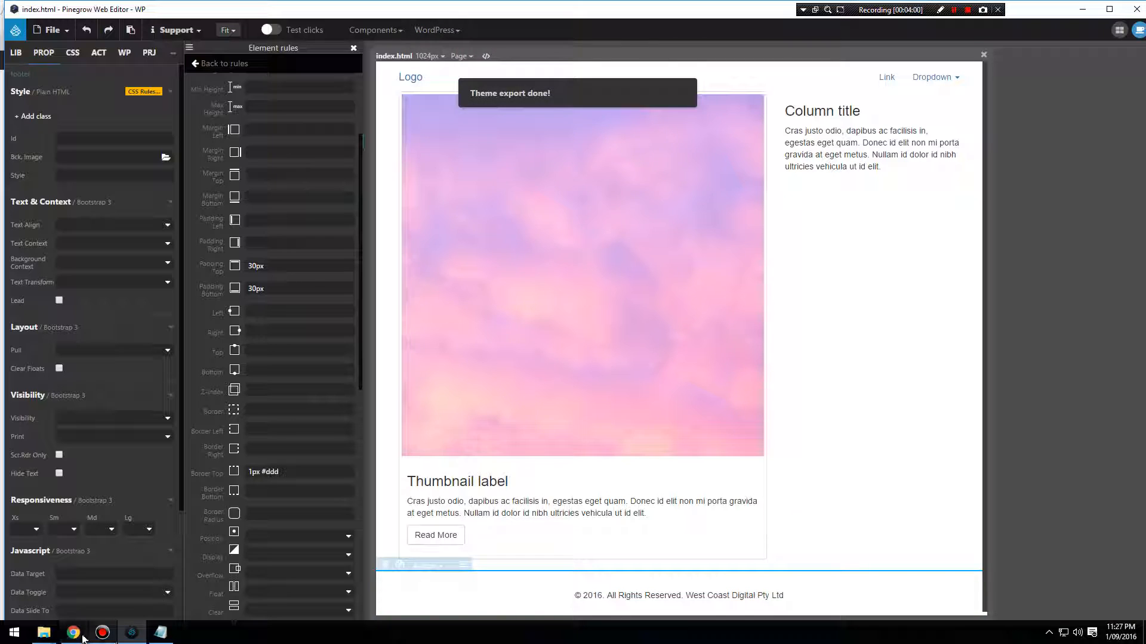
left_click(74, 632)
left_click(45, 25)
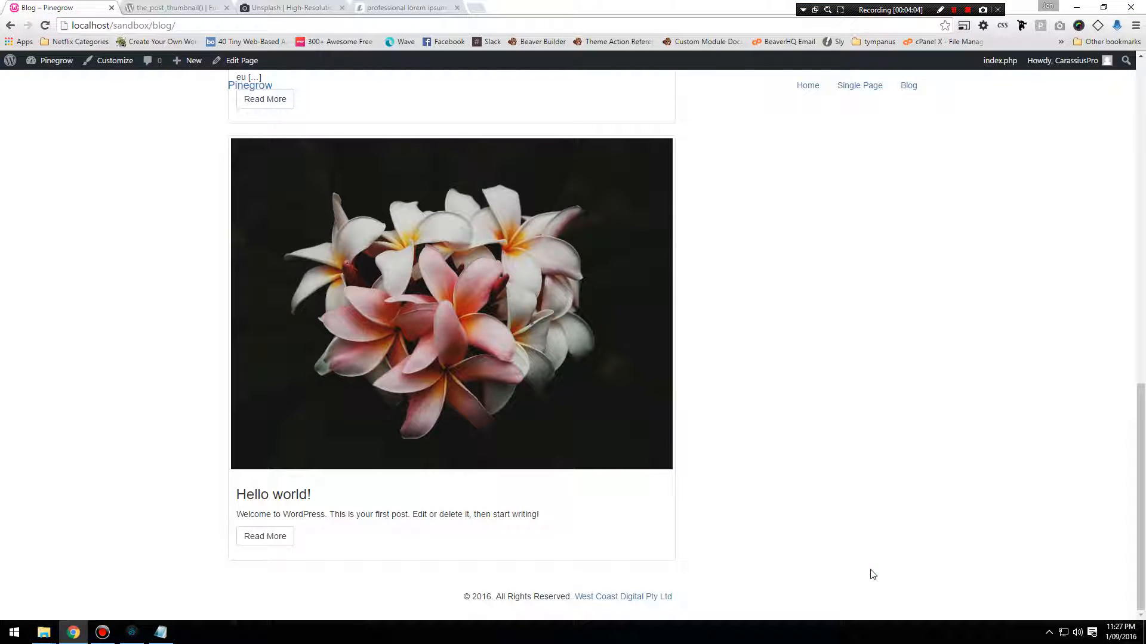
Switch to Pinegrow, change the footer rule's top border to solid 1px #ddd and save index.html.
left_click(132, 633)
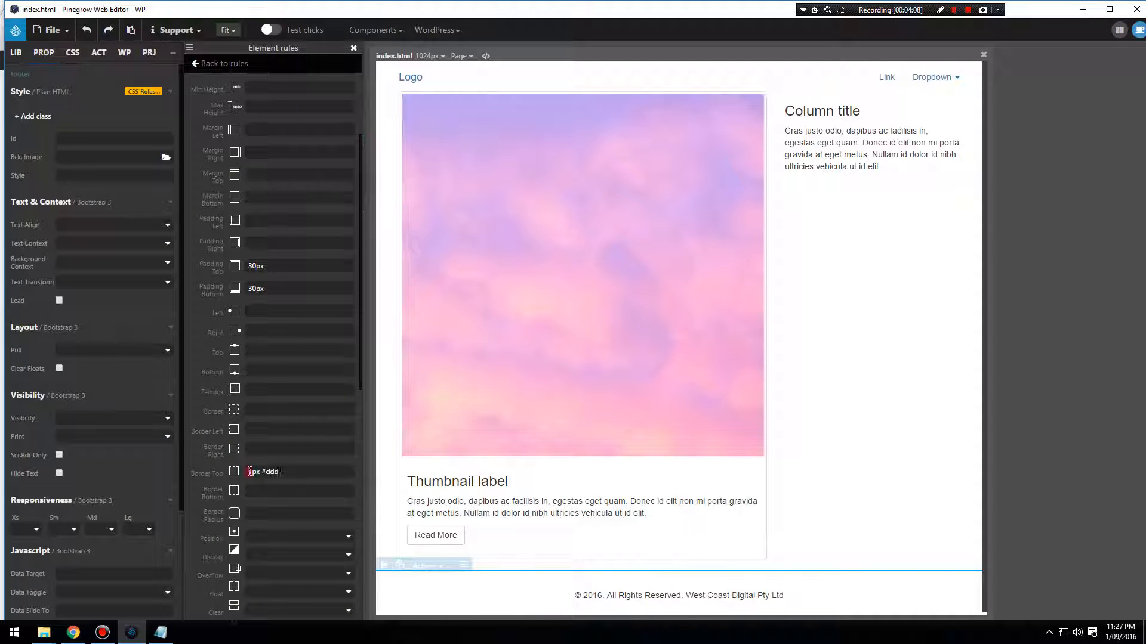
type("solid")
left_click(53, 30)
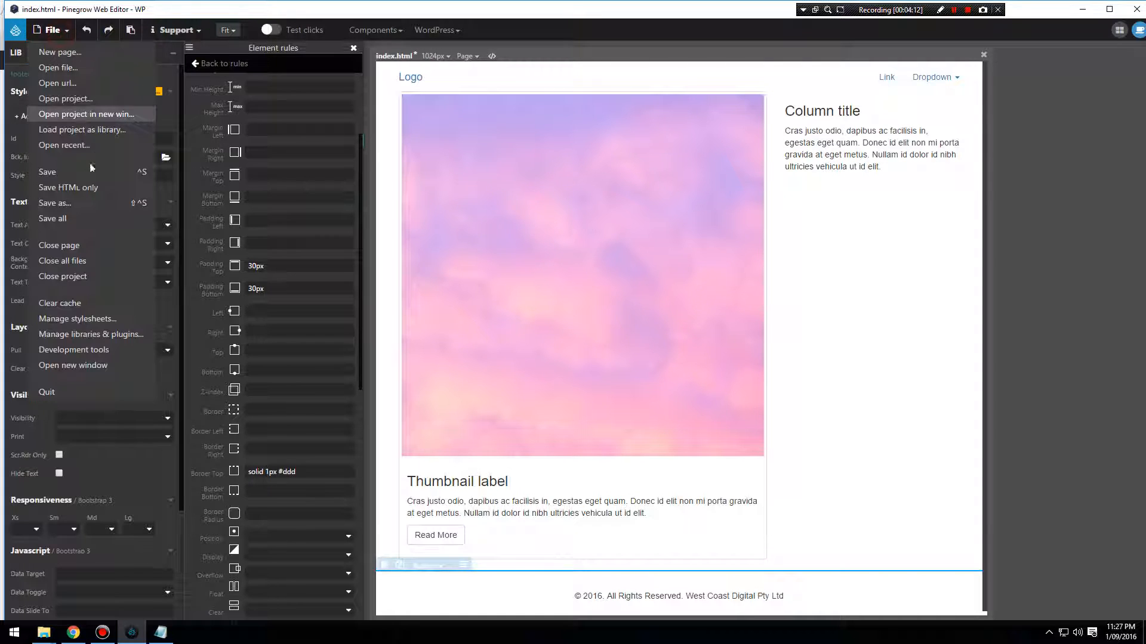
left_click(80, 179)
left_click(822, 177)
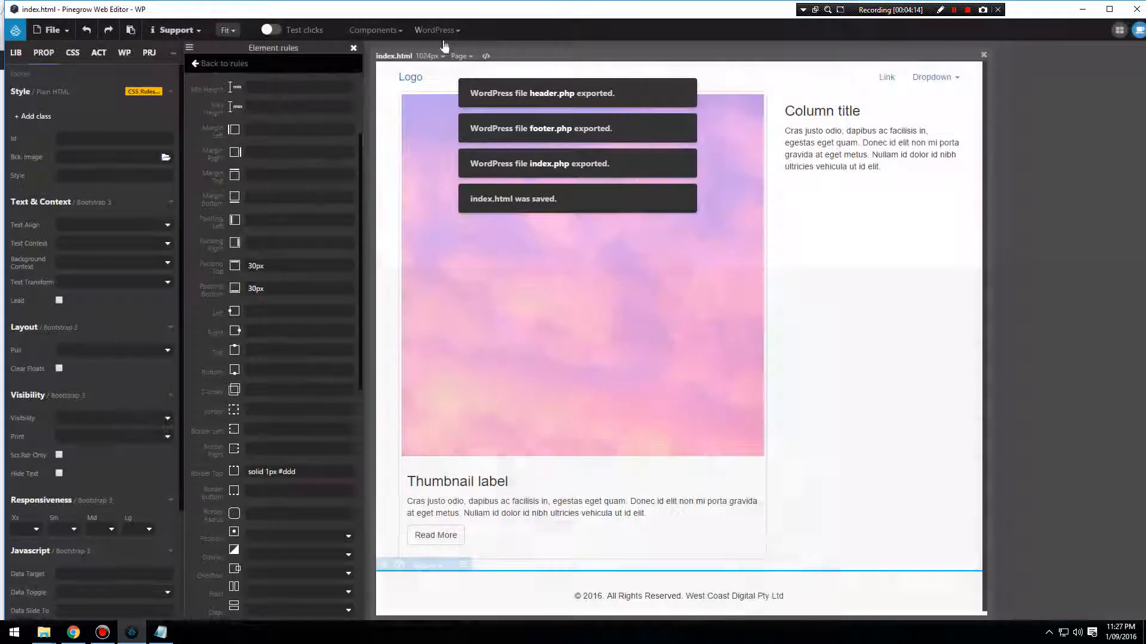
Export the WordPress theme again and reload the blog page in Chrome to check the solid footer border.
left_click(437, 29)
left_click(465, 52)
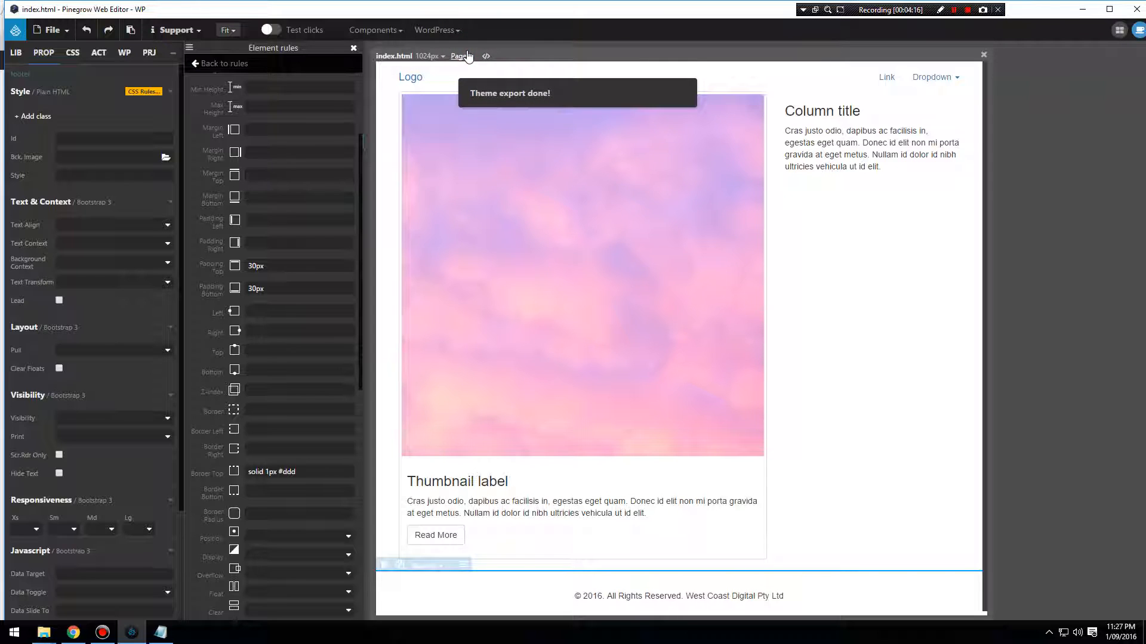
left_click(73, 632)
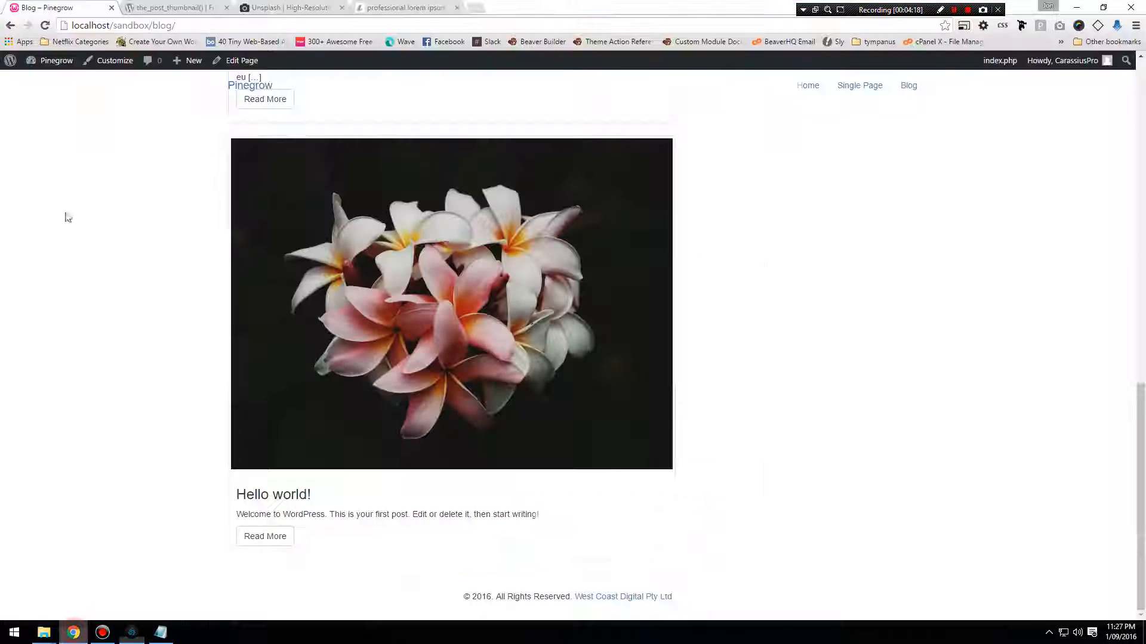
left_click(50, 28)
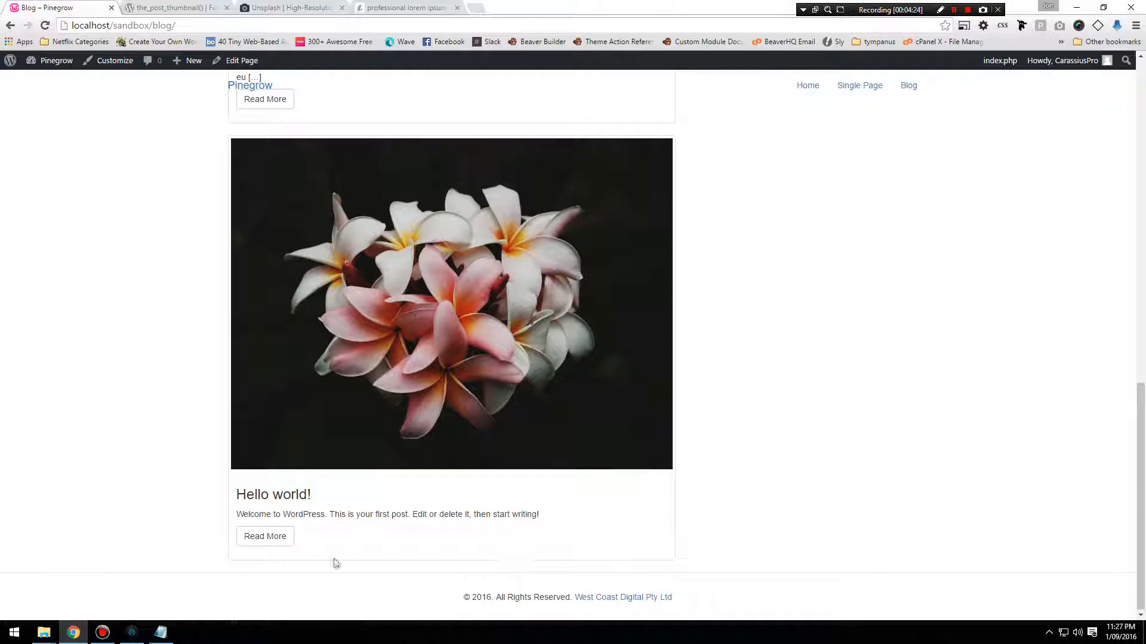
Switch to Pinegrow, cut the footer rule's top border value, dismiss the clipboard panel and its notice, and clear the top padding.
left_click(132, 631)
left_click_drag(306, 473, 199, 470)
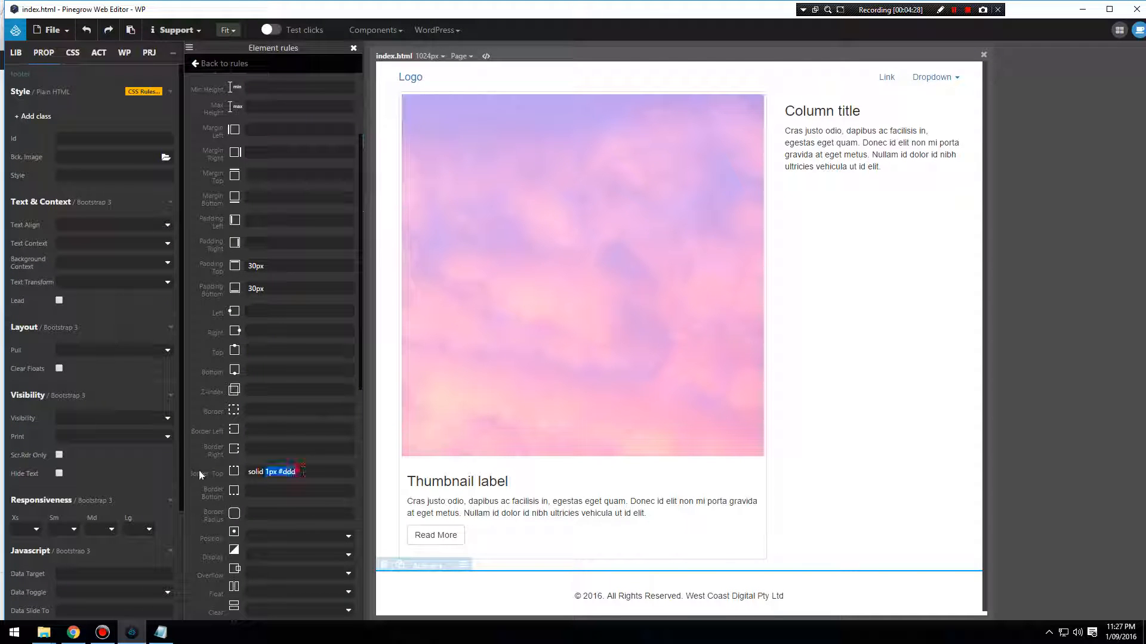
key("ctrl+x")
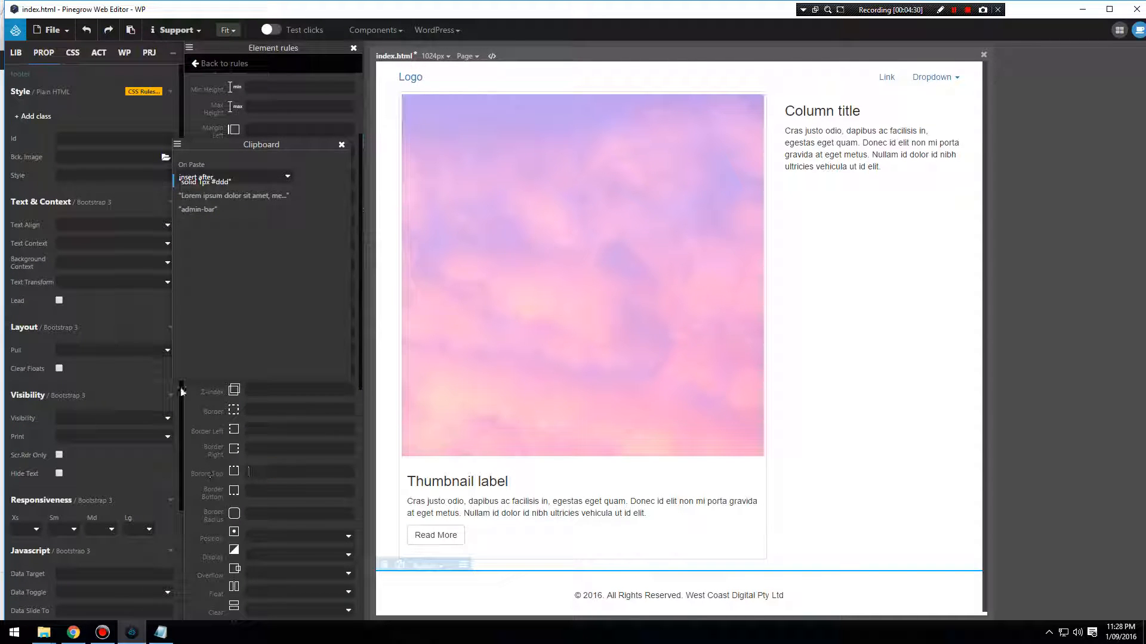
left_click(208, 441)
left_click(341, 145)
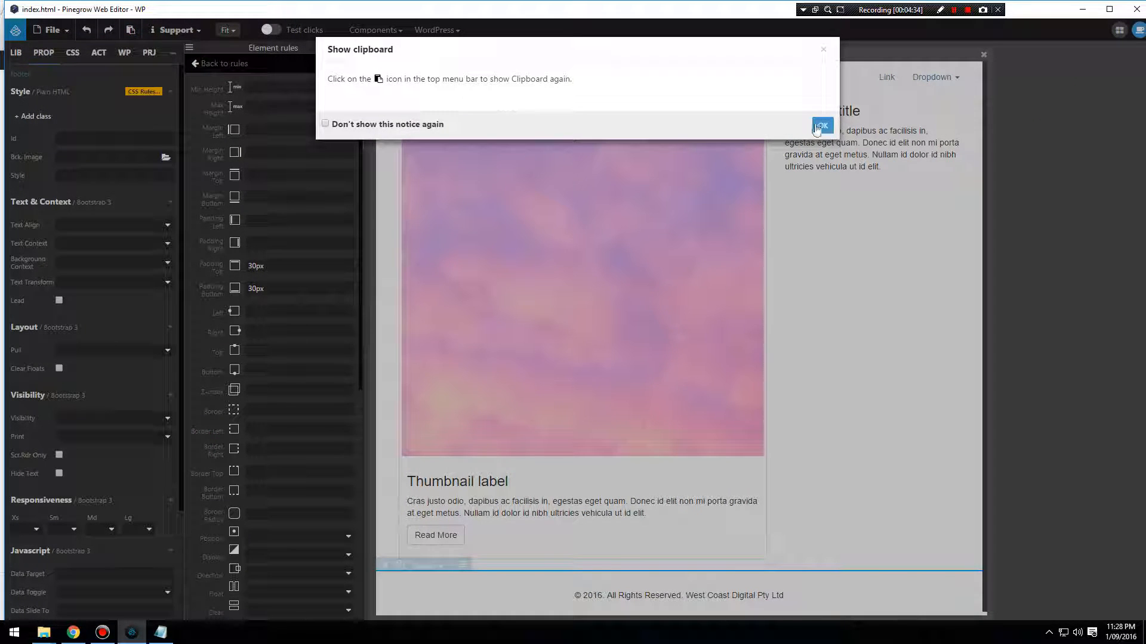
left_click(820, 121)
left_click_drag(267, 270, 211, 264)
key("BackSpace")
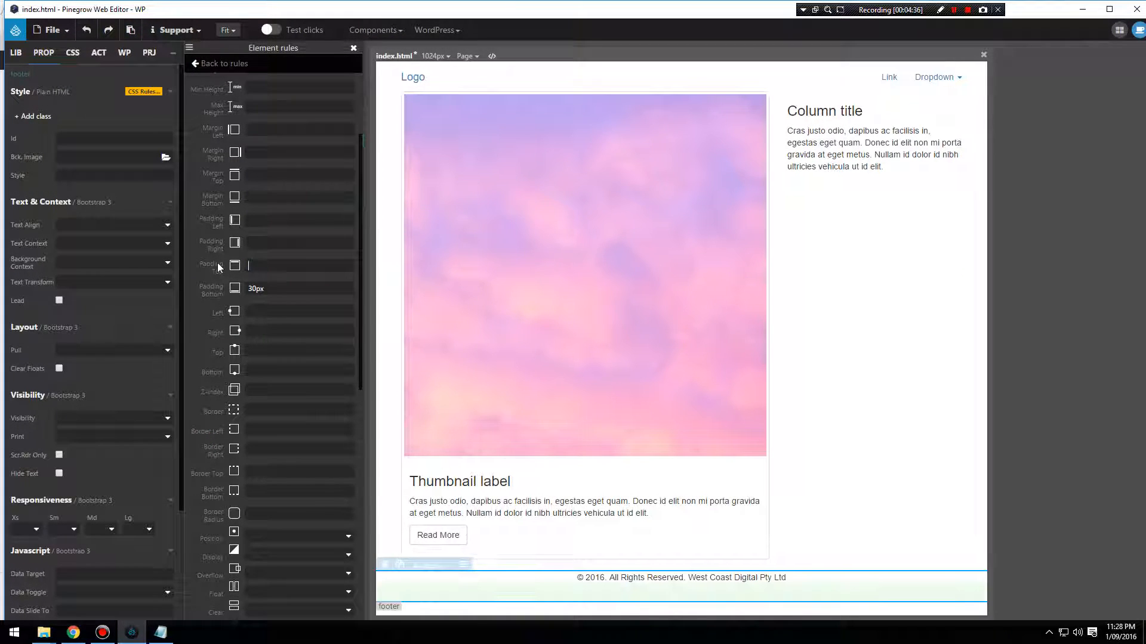
Select the text-center div inside the footer and assign it the class copyright.
left_click(695, 578)
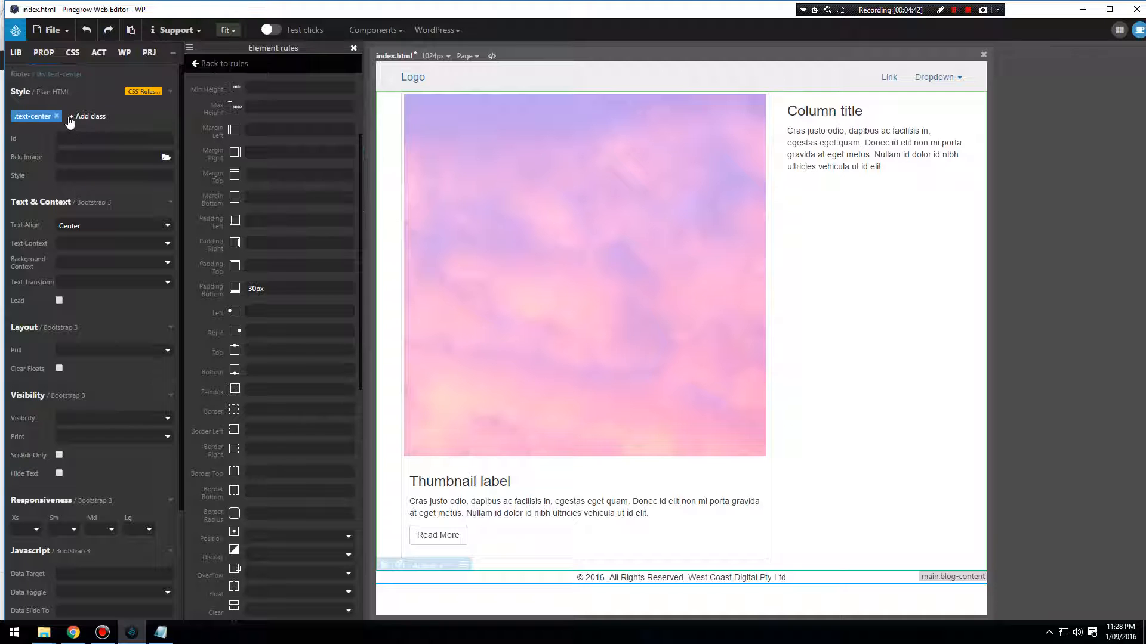
left_click(354, 49)
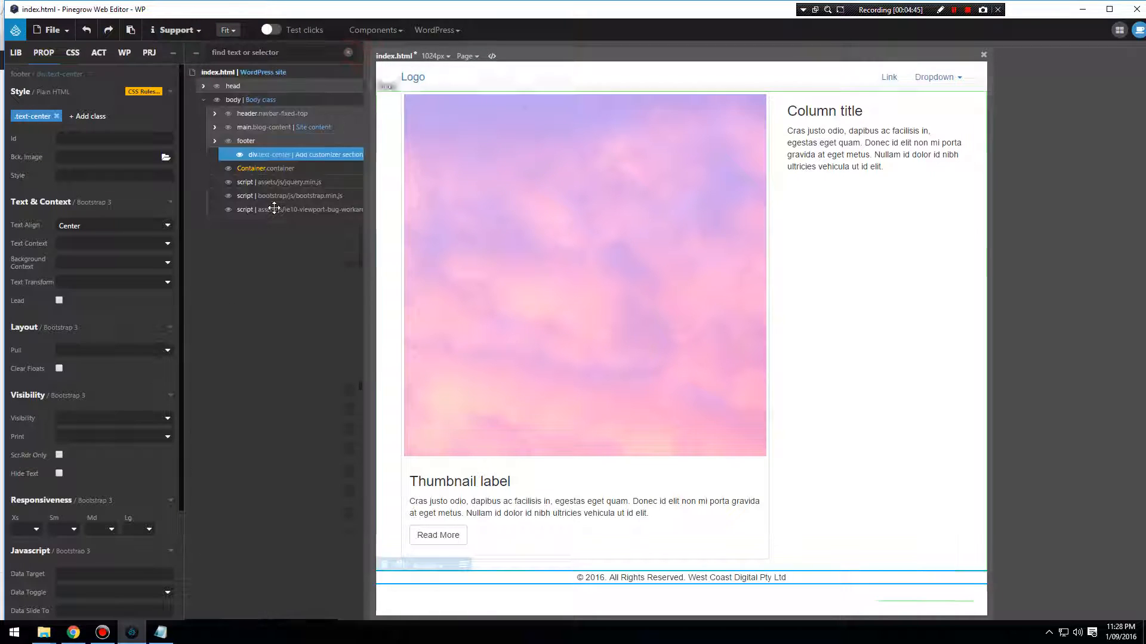
right_click(267, 156)
left_click(95, 118)
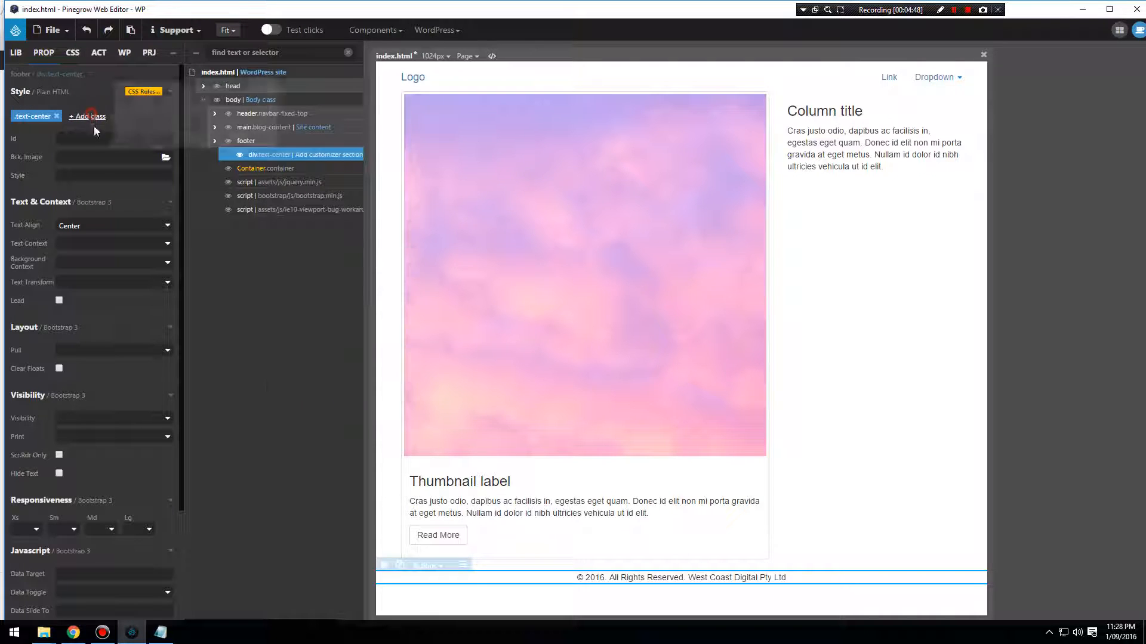
type("copyright")
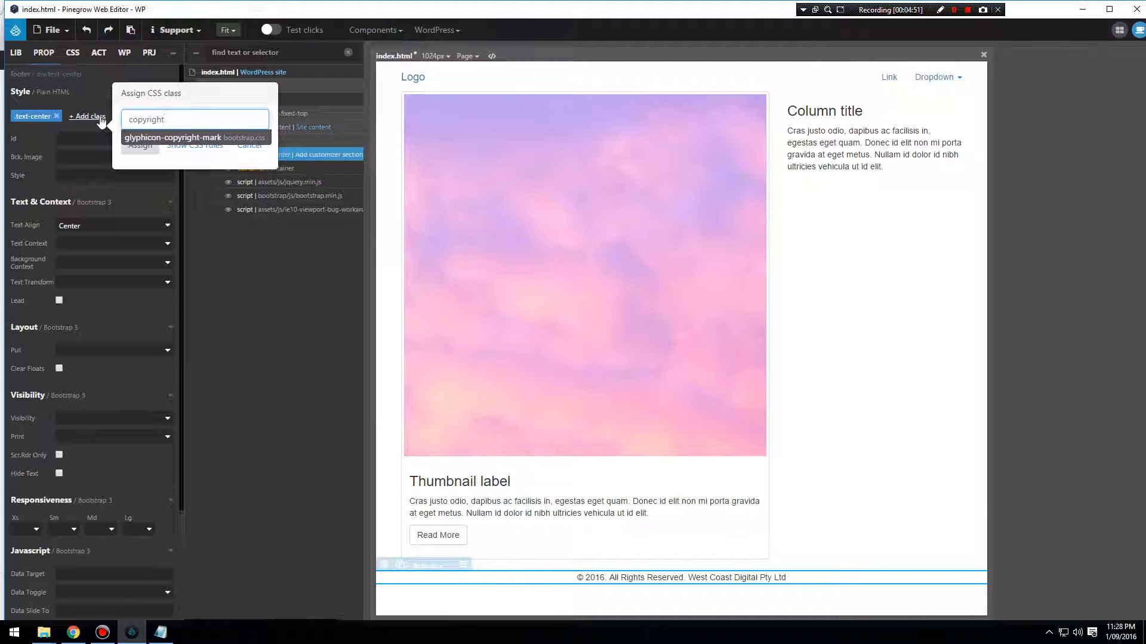
left_click(139, 146)
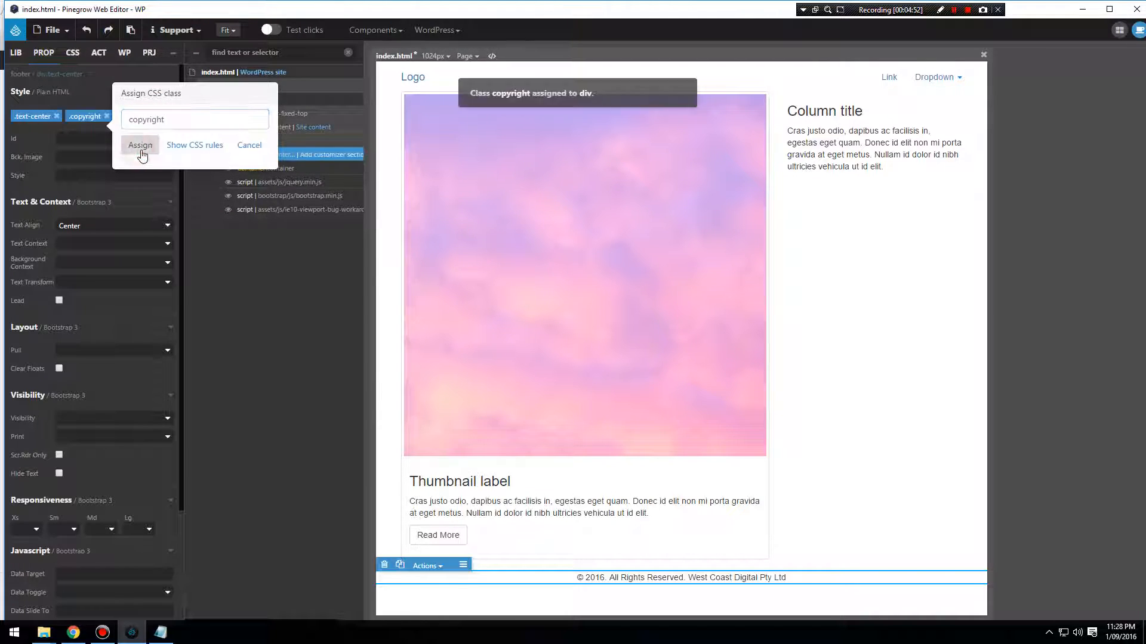
Create a new CSS rule named .copyright in style.css for the footer's text div.
left_click(95, 118)
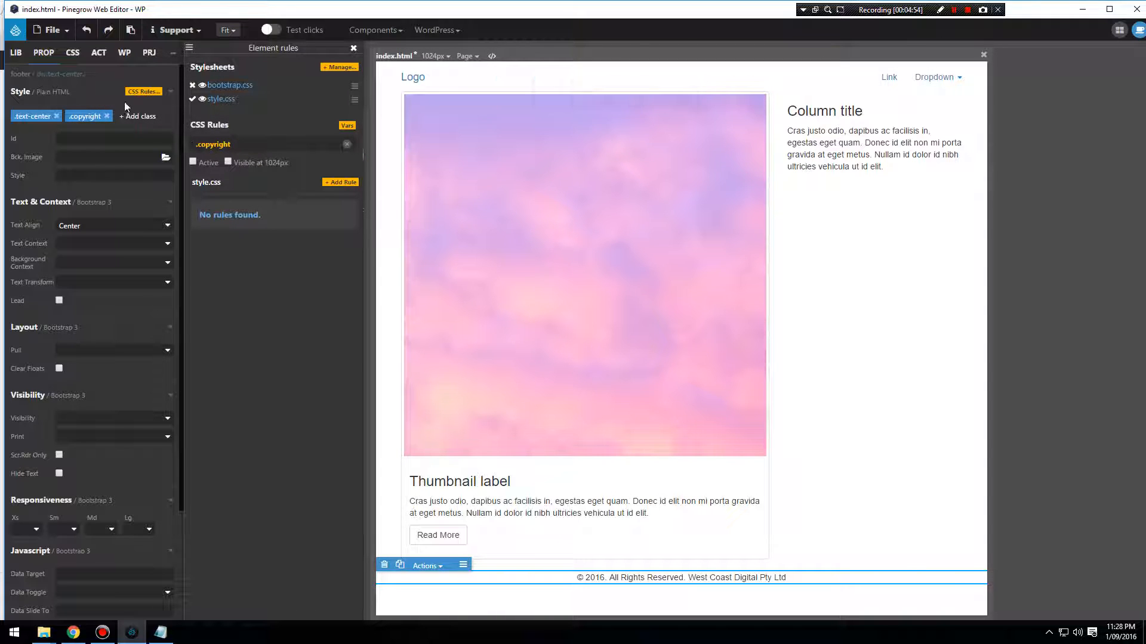
left_click(340, 182)
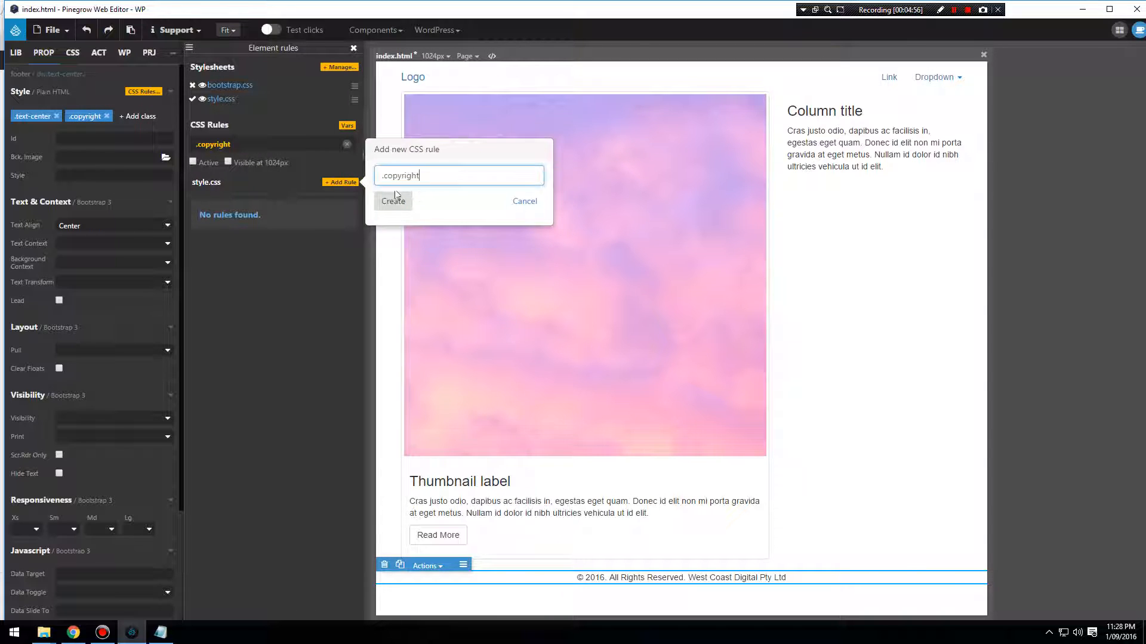
left_click(393, 198)
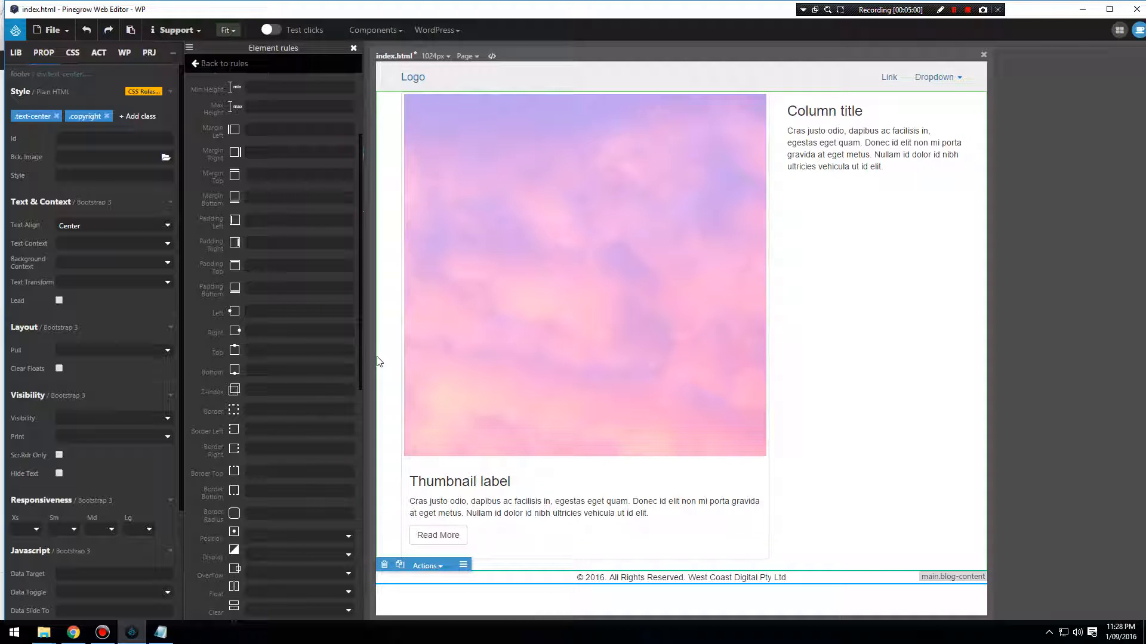
type("30")
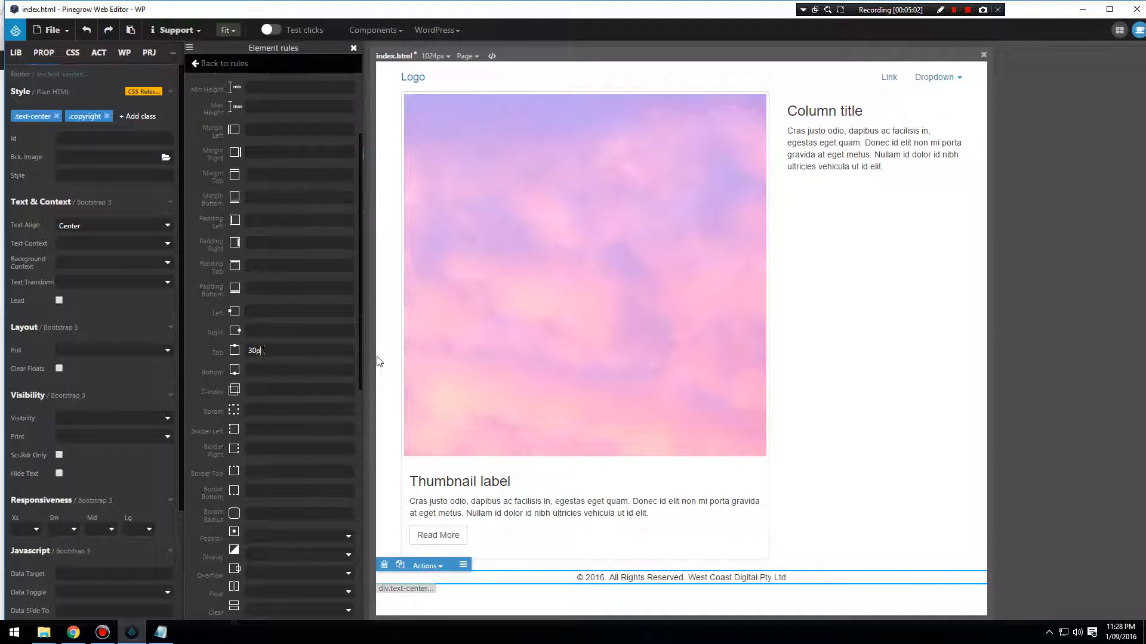
left_click_drag(271, 351, 225, 351)
key("BackSpace")
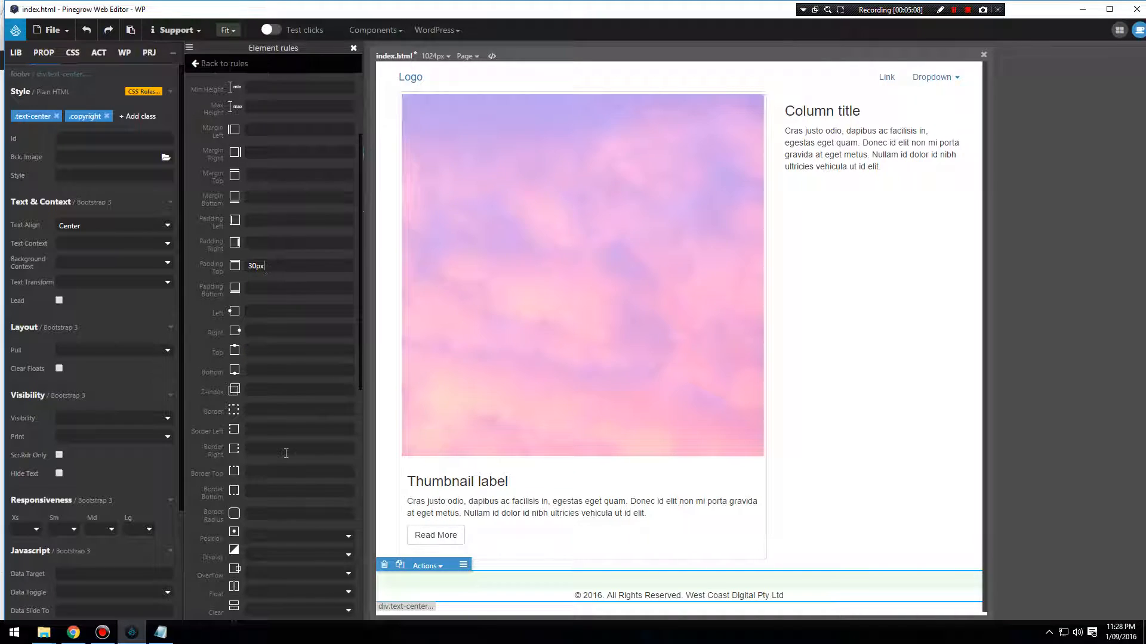
Set the .copyright rule's top padding to 30px and paste solid 1px #ddd as its top border.
key("ctrl+v")
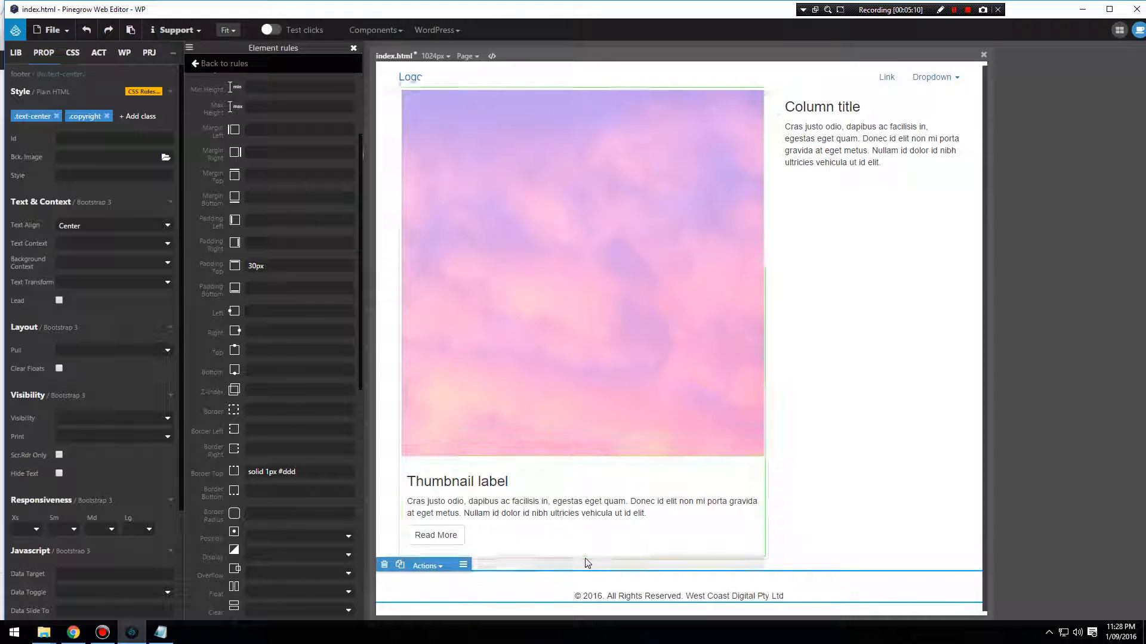
scroll(585, 561, "down", 1)
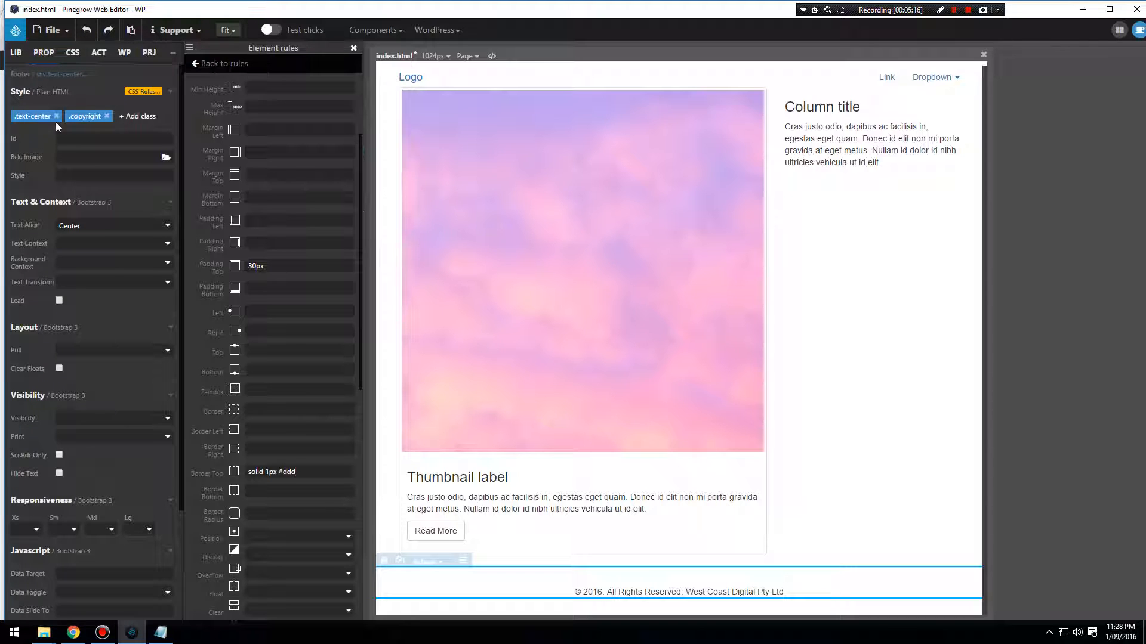
Assign the Bootstrap class col-md-4 to the footer's copyright div.
left_click(135, 118)
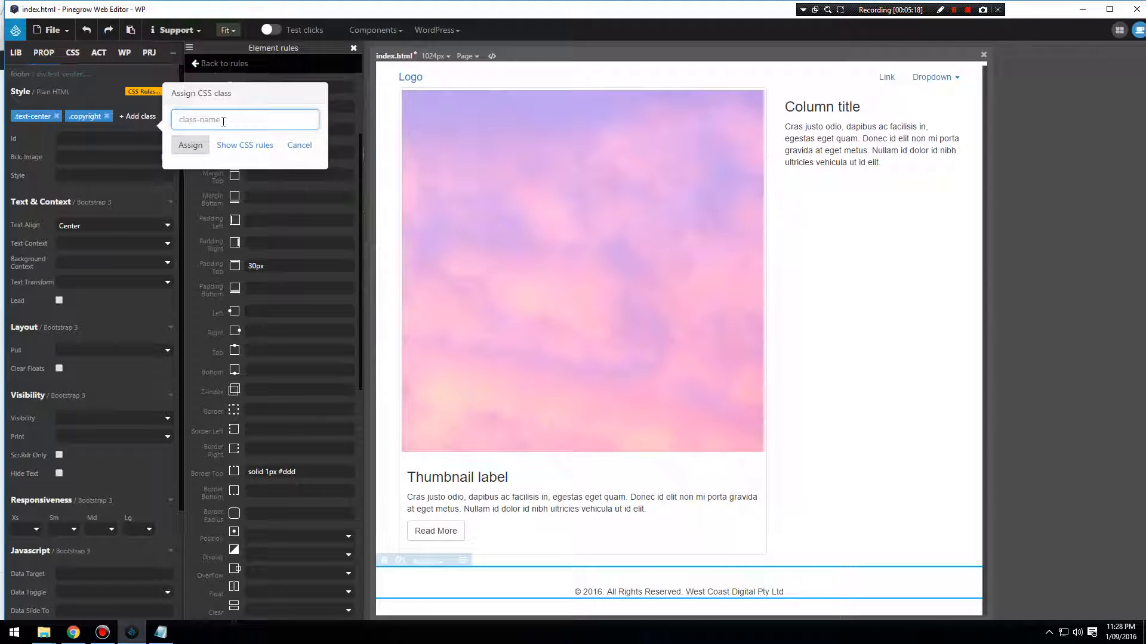
type("col")
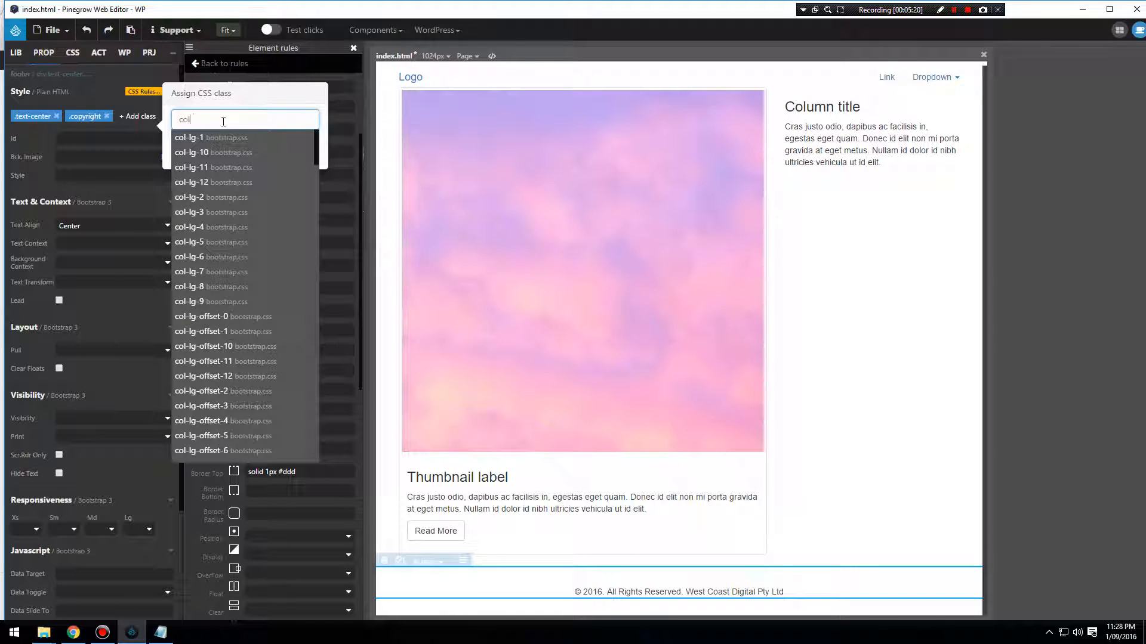
type("-md")
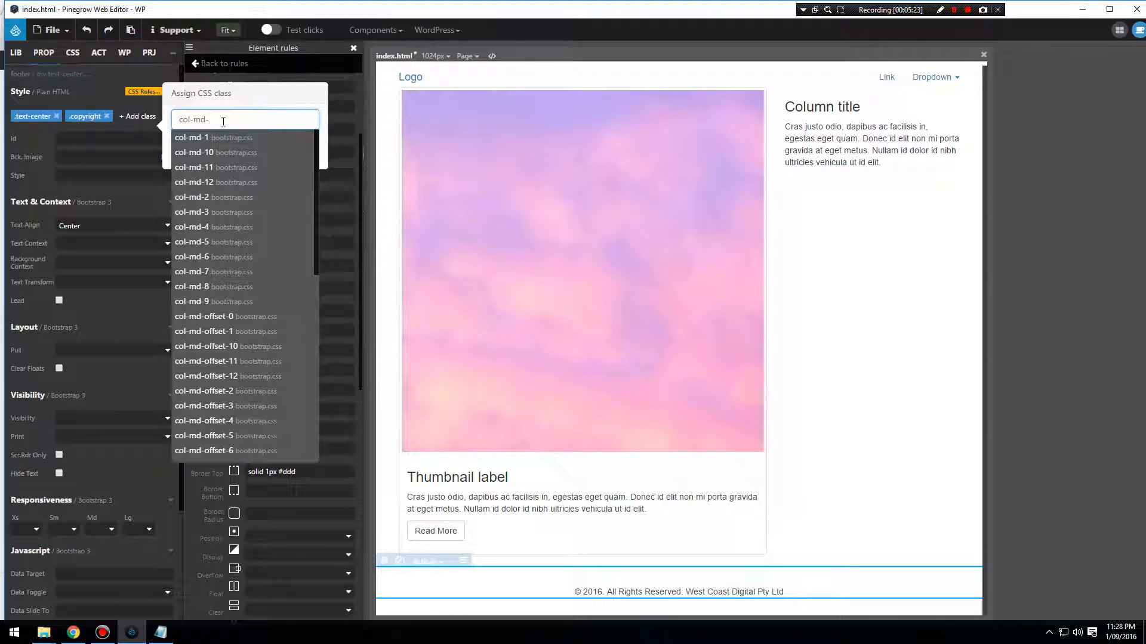
type("-4")
left_click(203, 138)
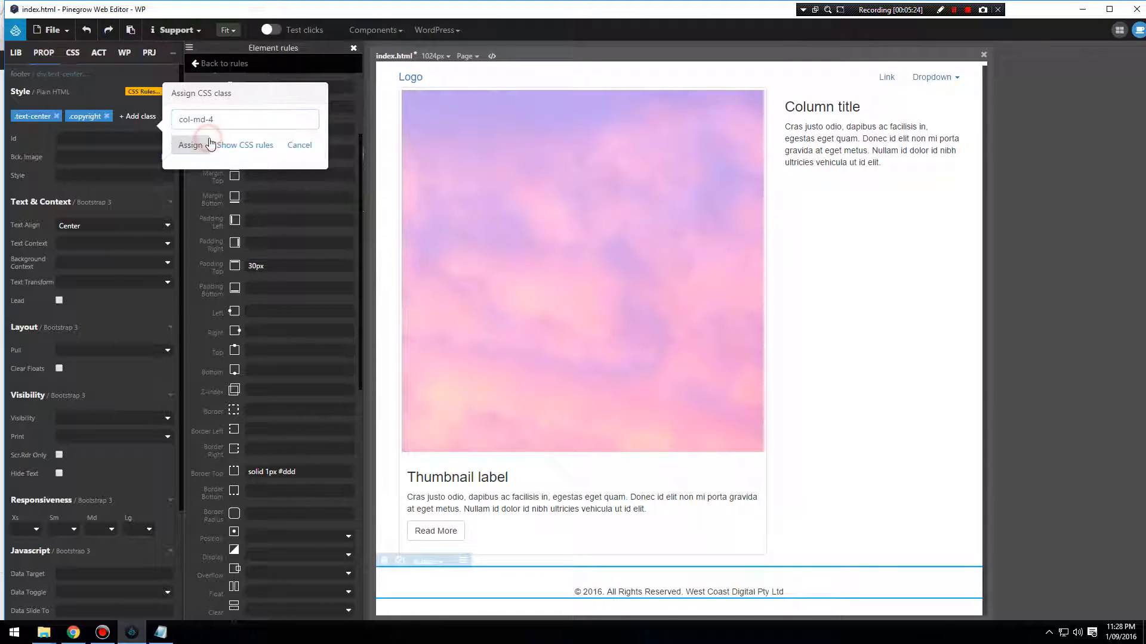
left_click(201, 148)
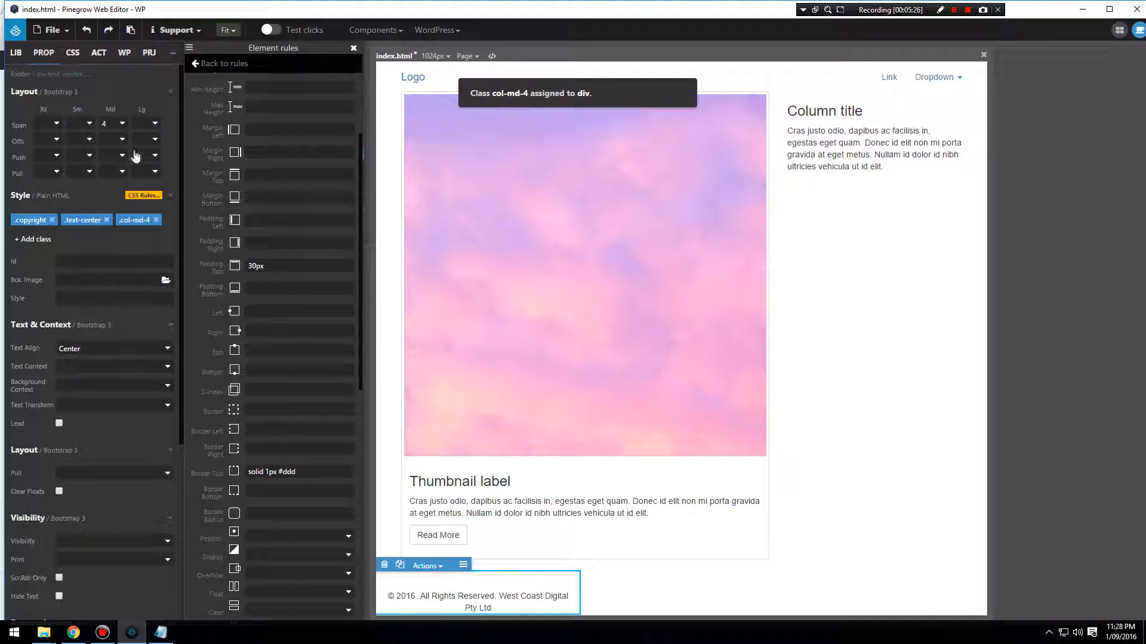
Set the footer copyright div's Md column span to 6 and its Xs offset to 3.
left_click(58, 141)
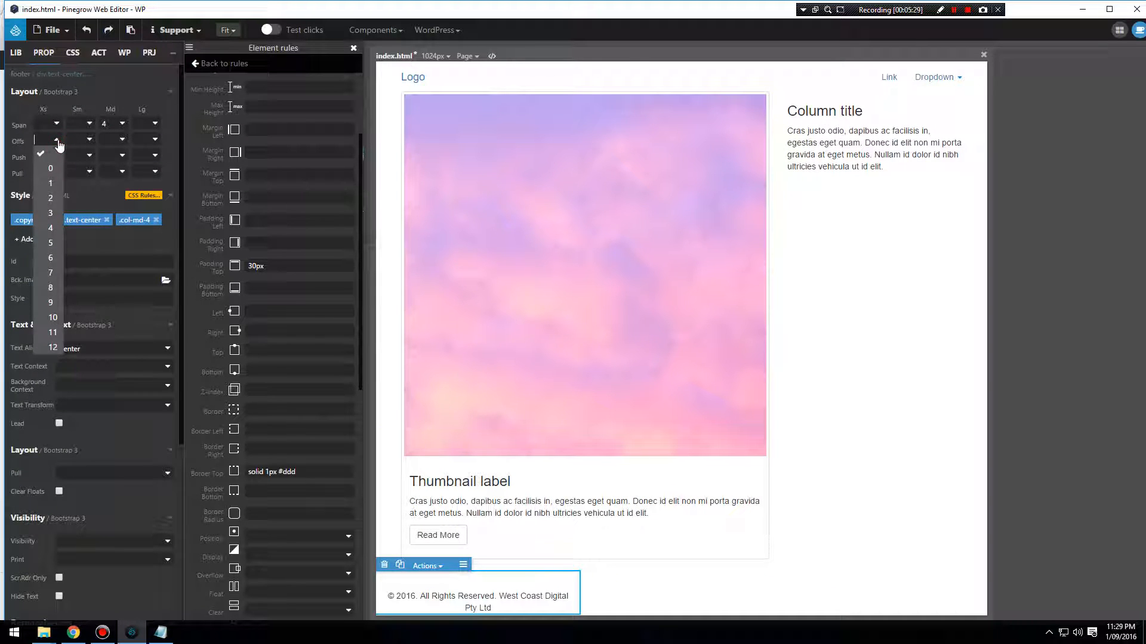
left_click(53, 228)
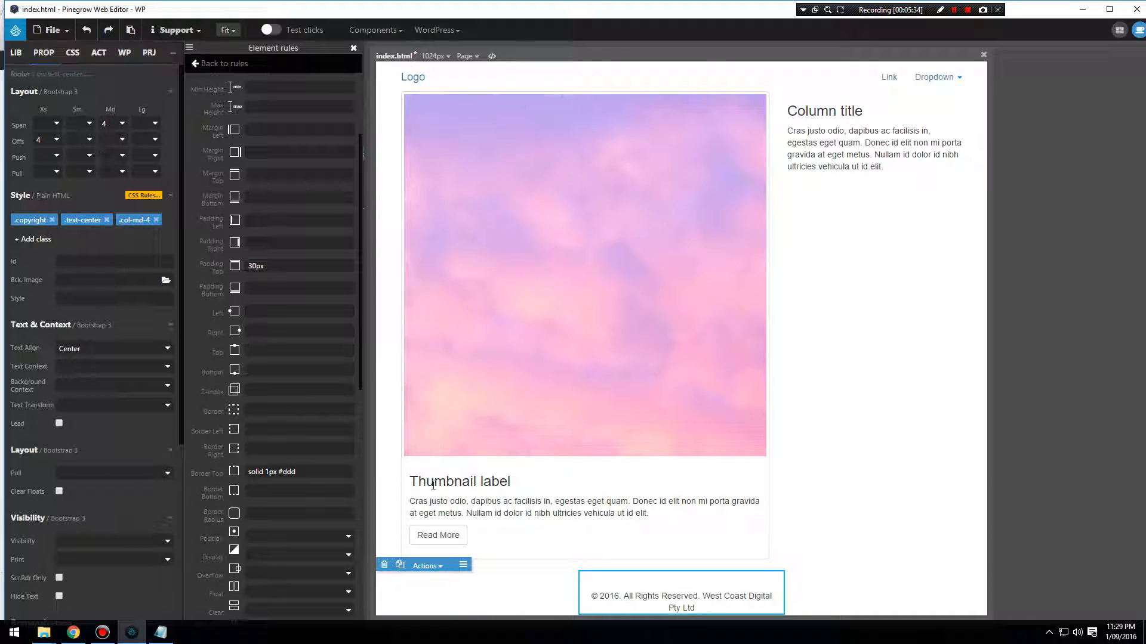
left_click(122, 124)
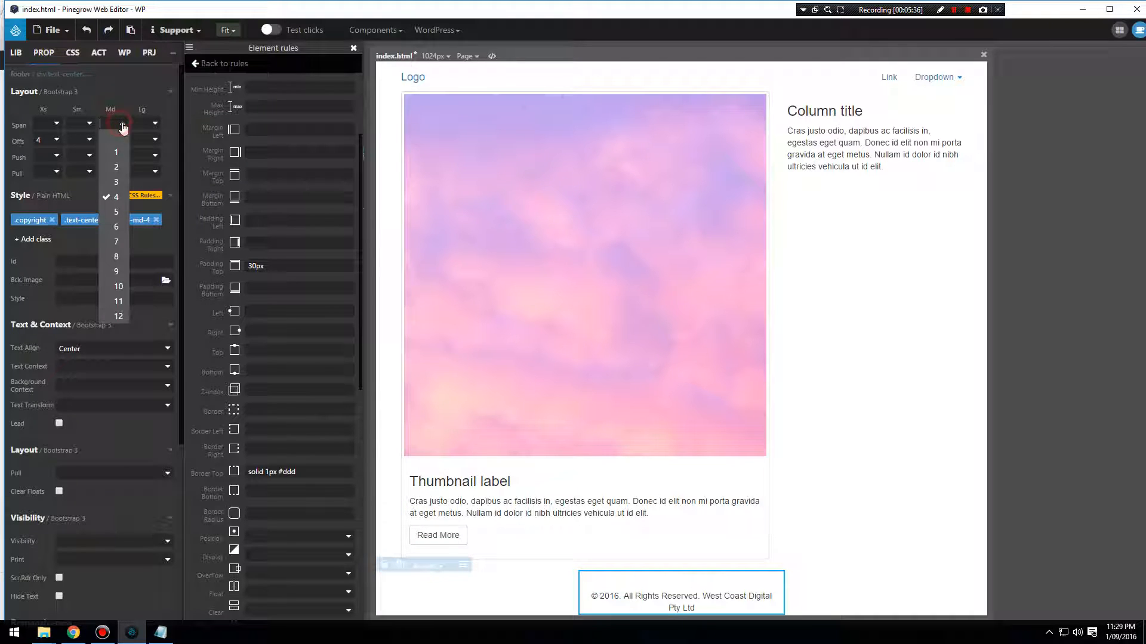
left_click(117, 213)
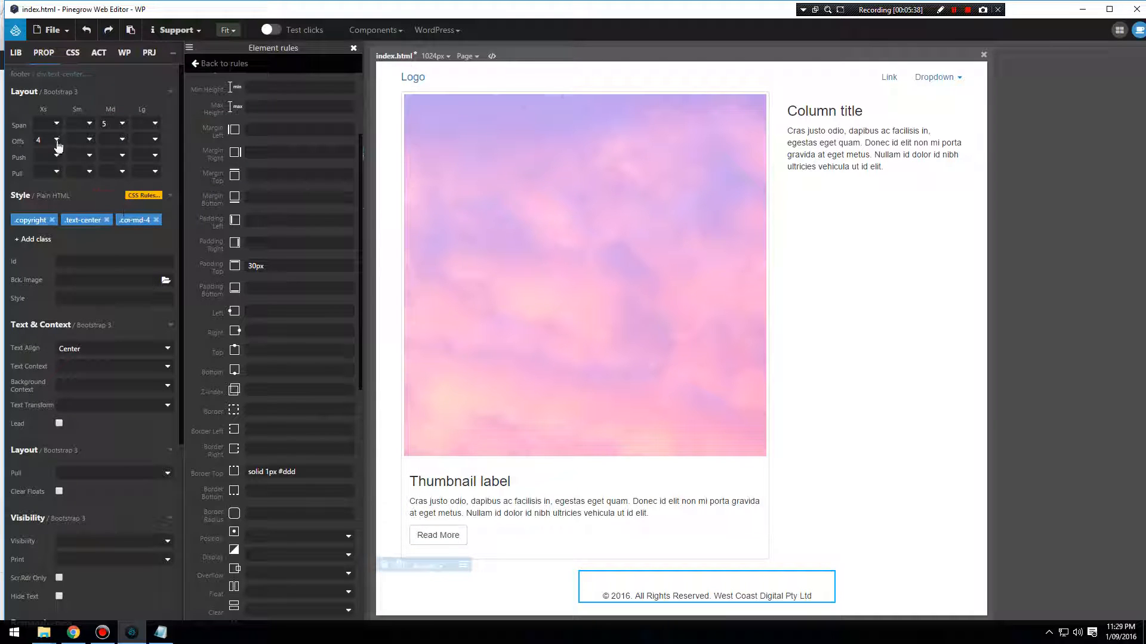
left_click(57, 143)
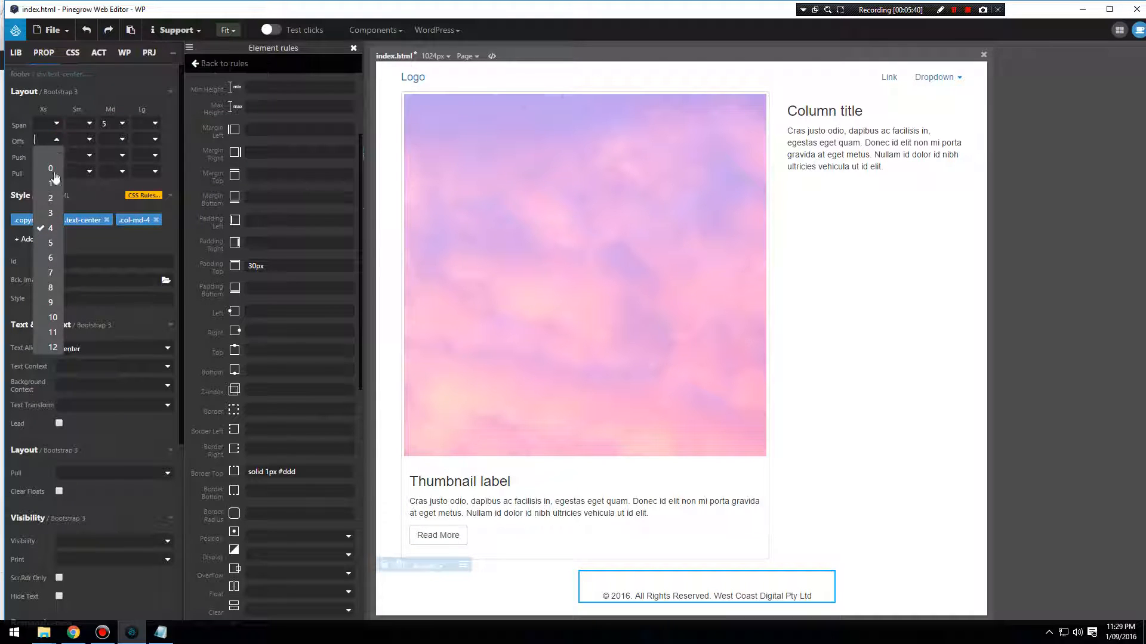
left_click(53, 271)
left_click(55, 142)
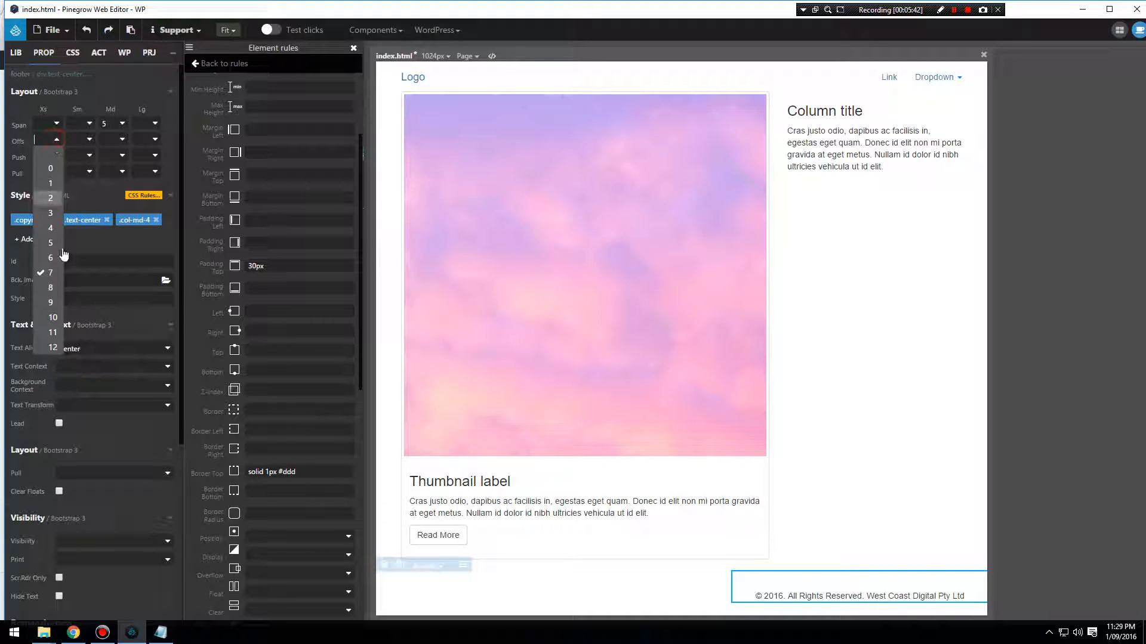
left_click(53, 240)
left_click(119, 125)
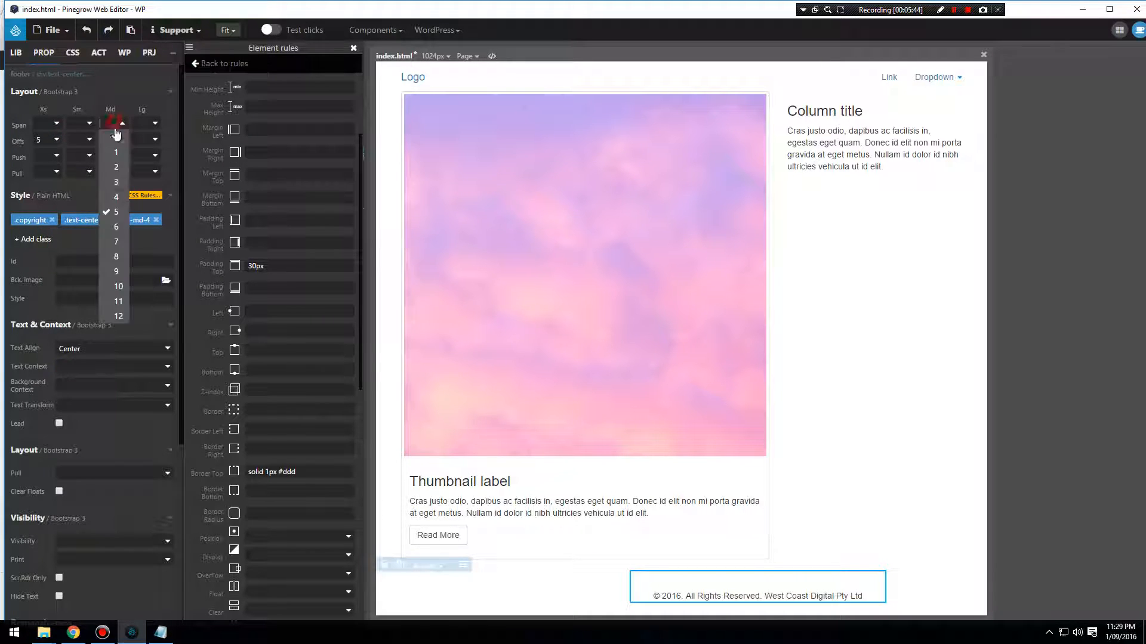
left_click(118, 230)
left_click(54, 141)
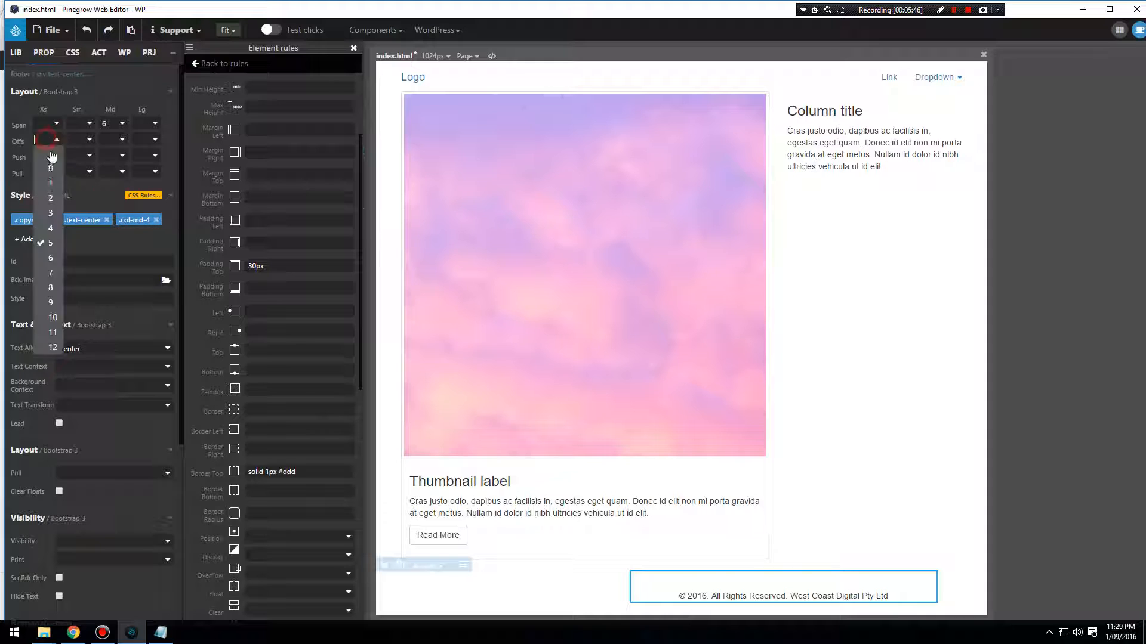
left_click(60, 209)
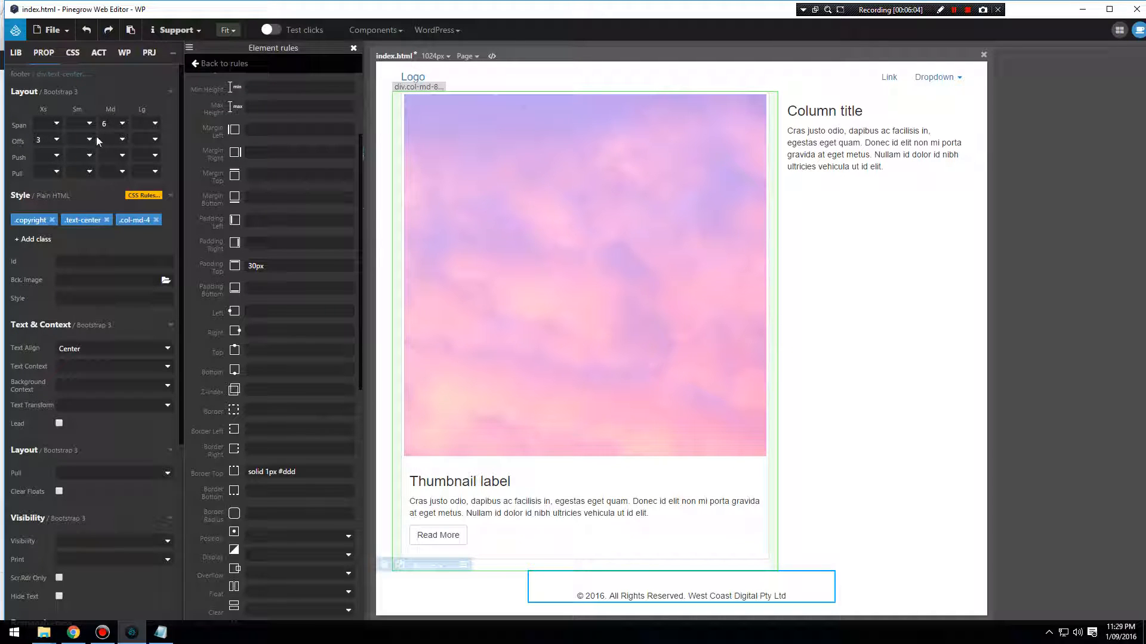
Set the copyright div's Md offset to 3 and clear its Xs offset.
left_click(123, 140)
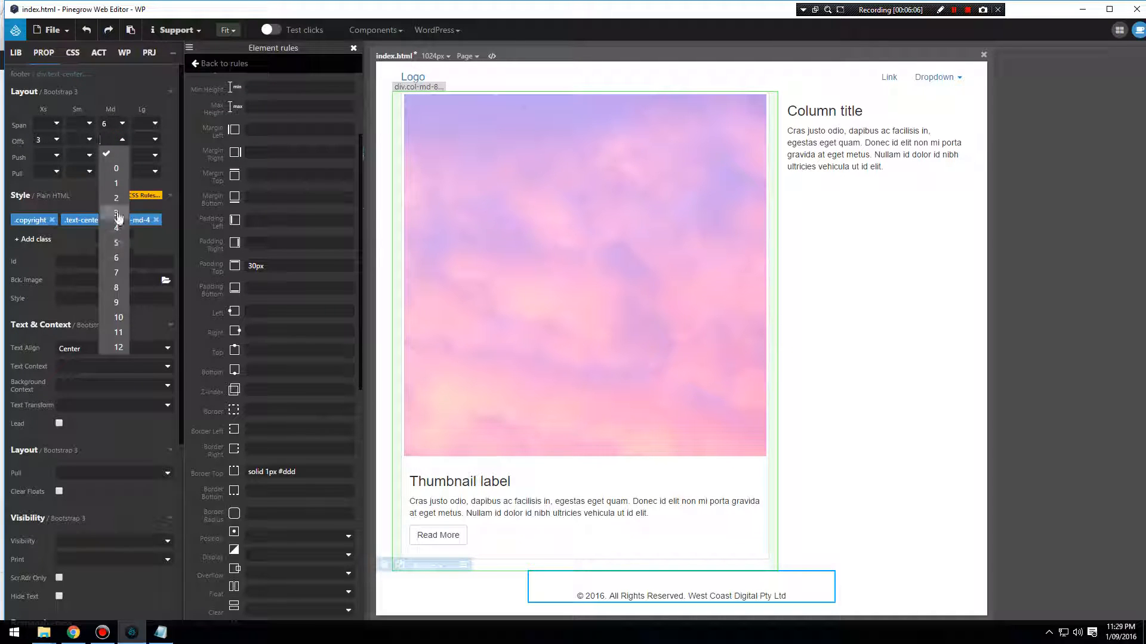
left_click(116, 213)
left_click(55, 140)
left_click(50, 169)
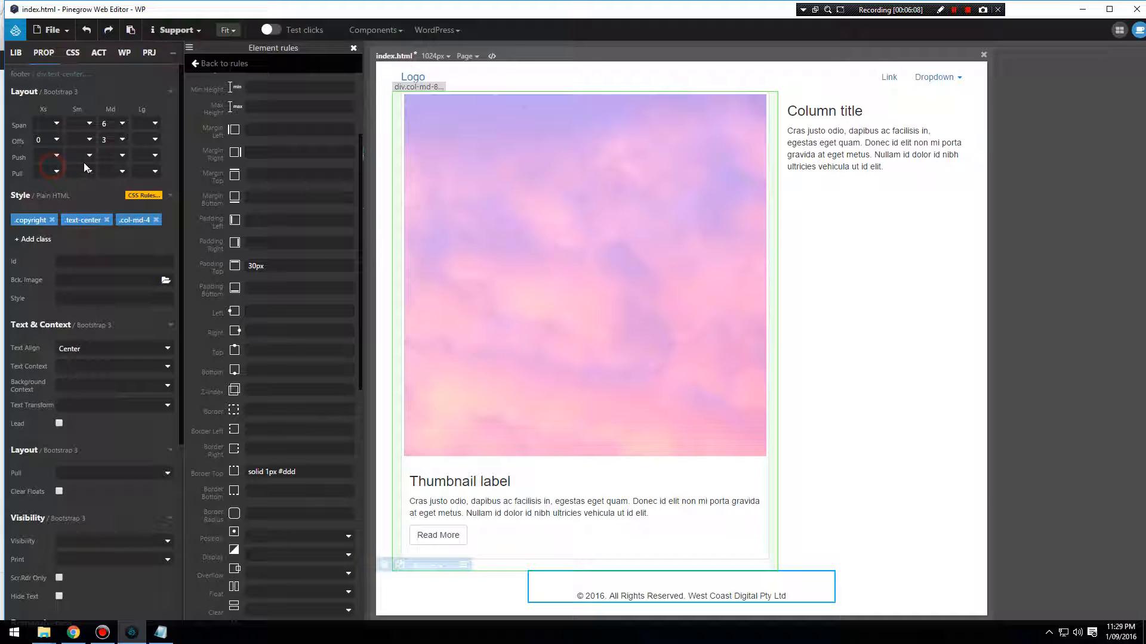
left_click(56, 141)
Save and export the WordPress theme, and reload the blog page in Chrome.
left_click(53, 30)
left_click(60, 171)
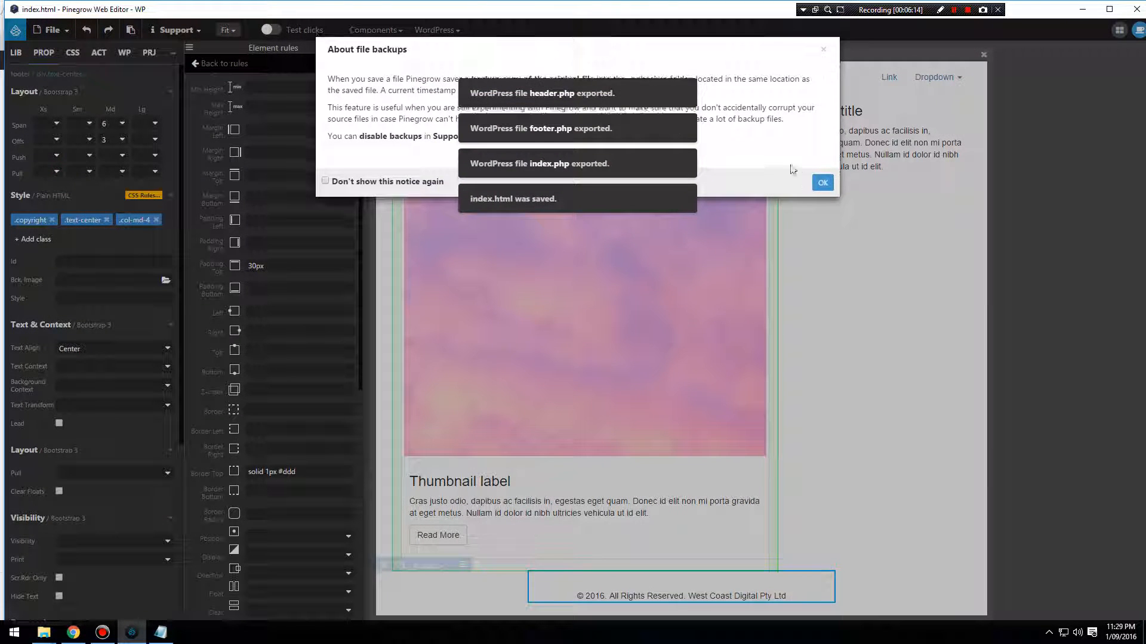
left_click(823, 183)
left_click(436, 30)
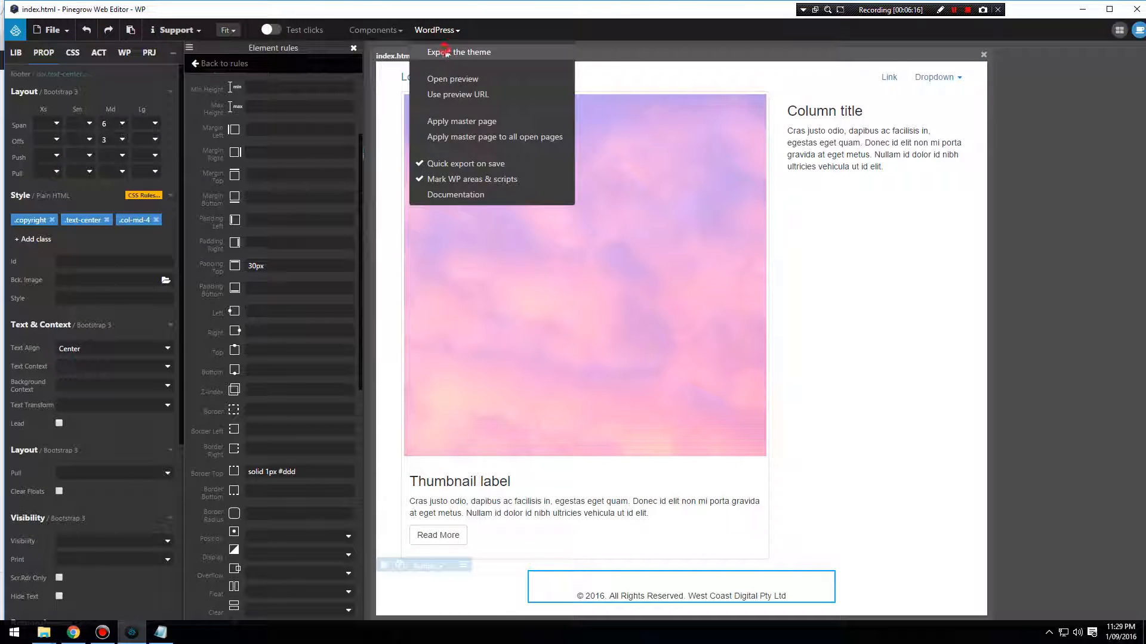
left_click(445, 53)
left_click(73, 633)
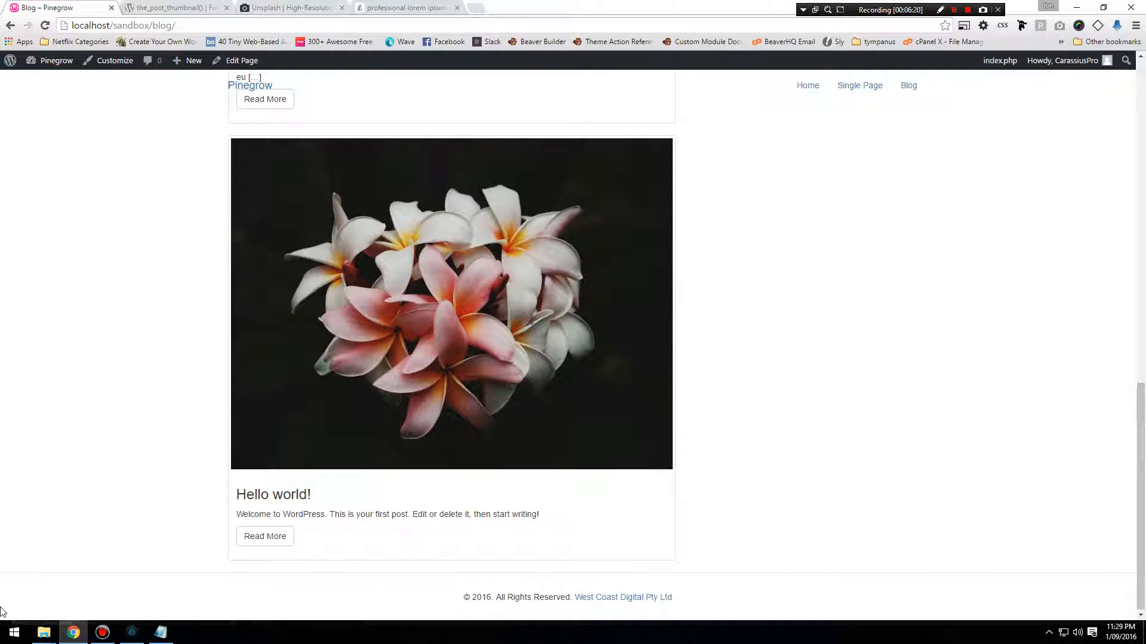
left_click(44, 26)
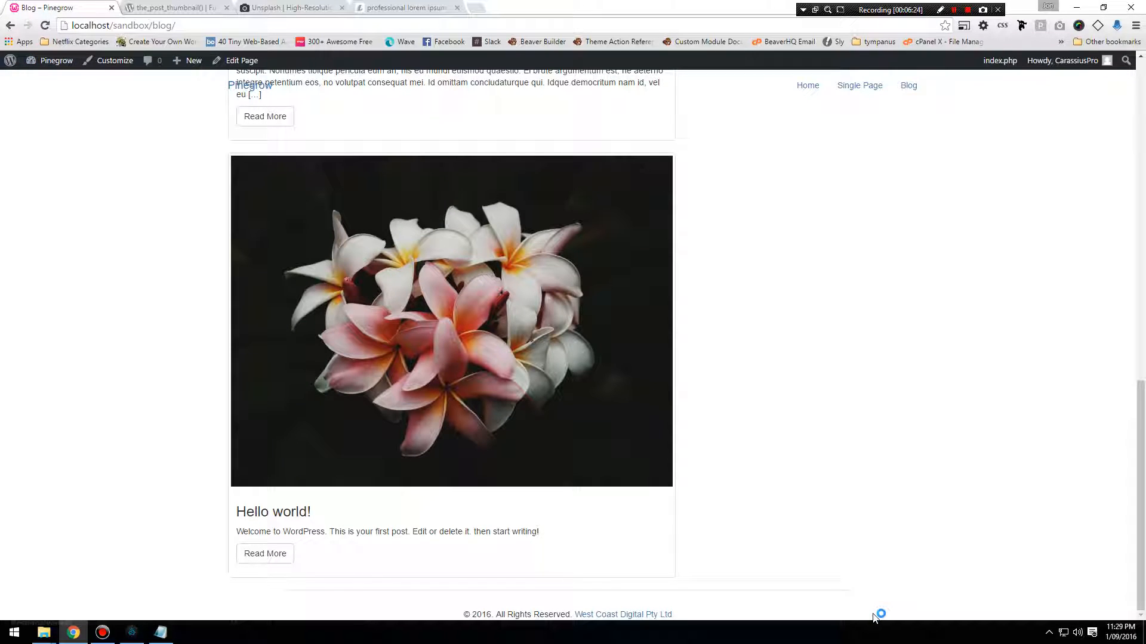
Switch back to Pinegrow and clear the .copyright rule's top padding and top border.
left_click(132, 633)
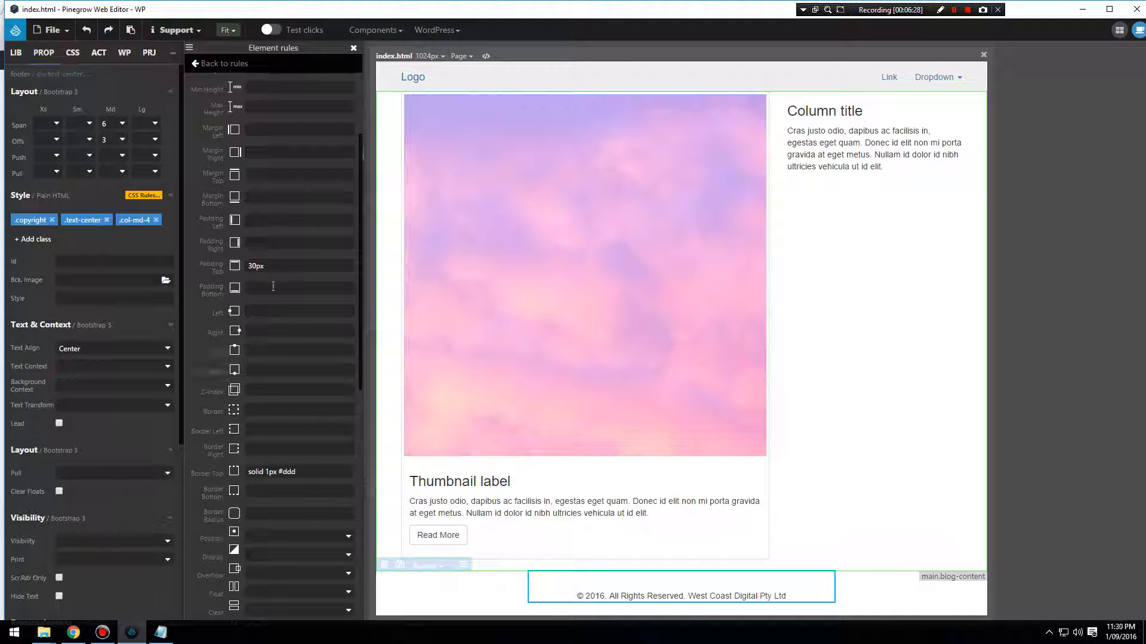
left_click_drag(274, 266, 209, 273)
key("BackSpace")
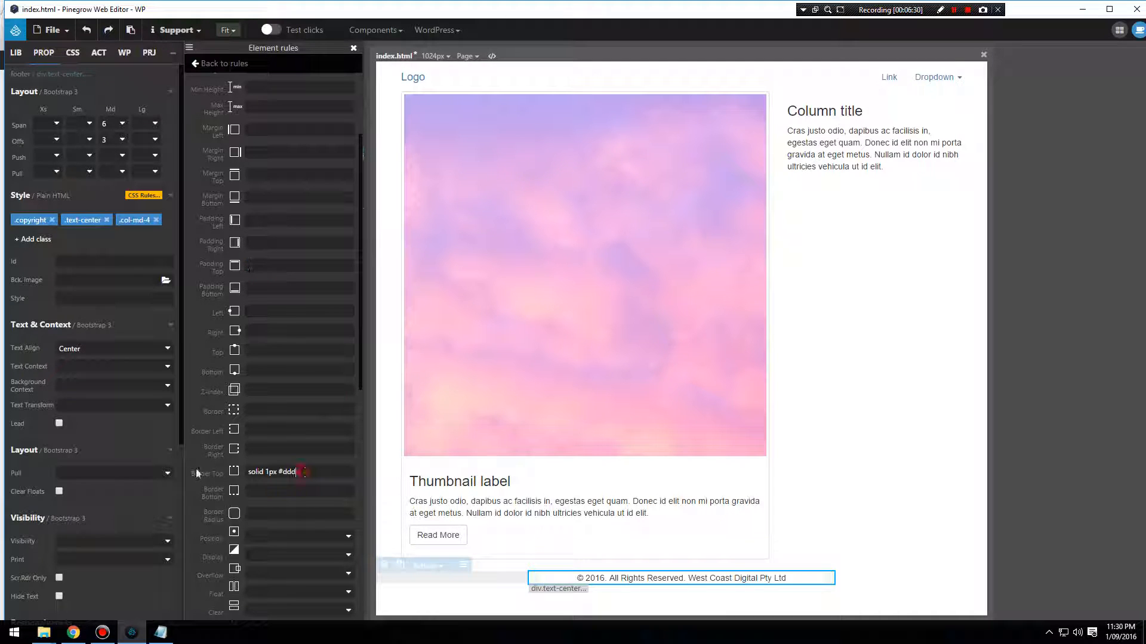
left_click_drag(297, 472, 199, 466)
key("ctrl+c")
key("BackSpace")
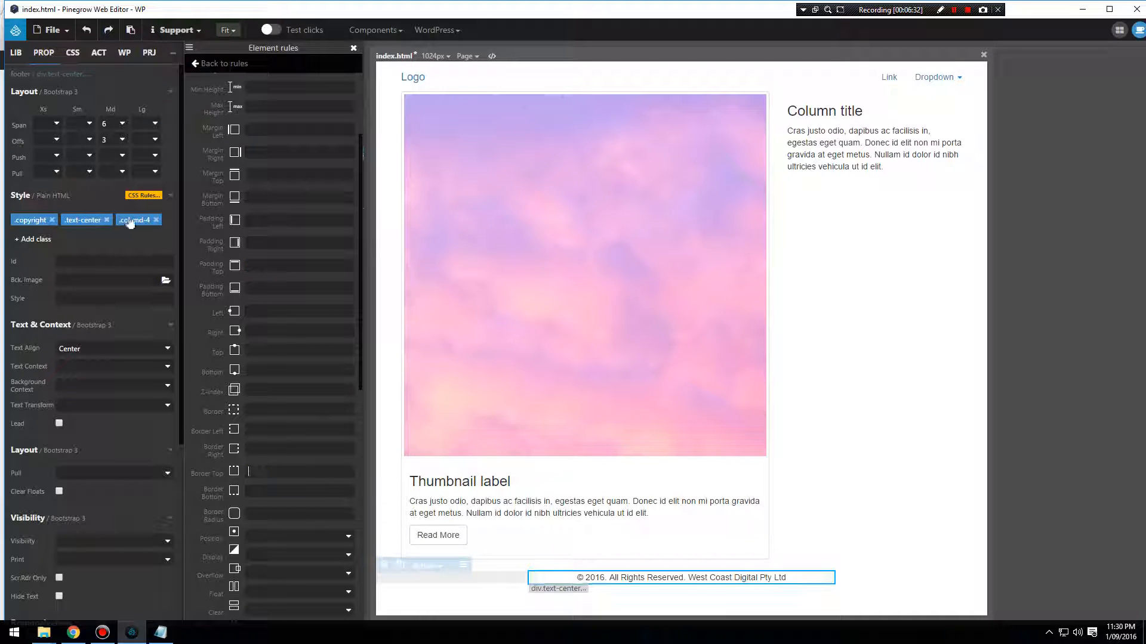
Clear the copyright div's Md span and remove its classes col-md-4 and col-md-offset-3.
left_click(113, 126)
left_click(113, 129)
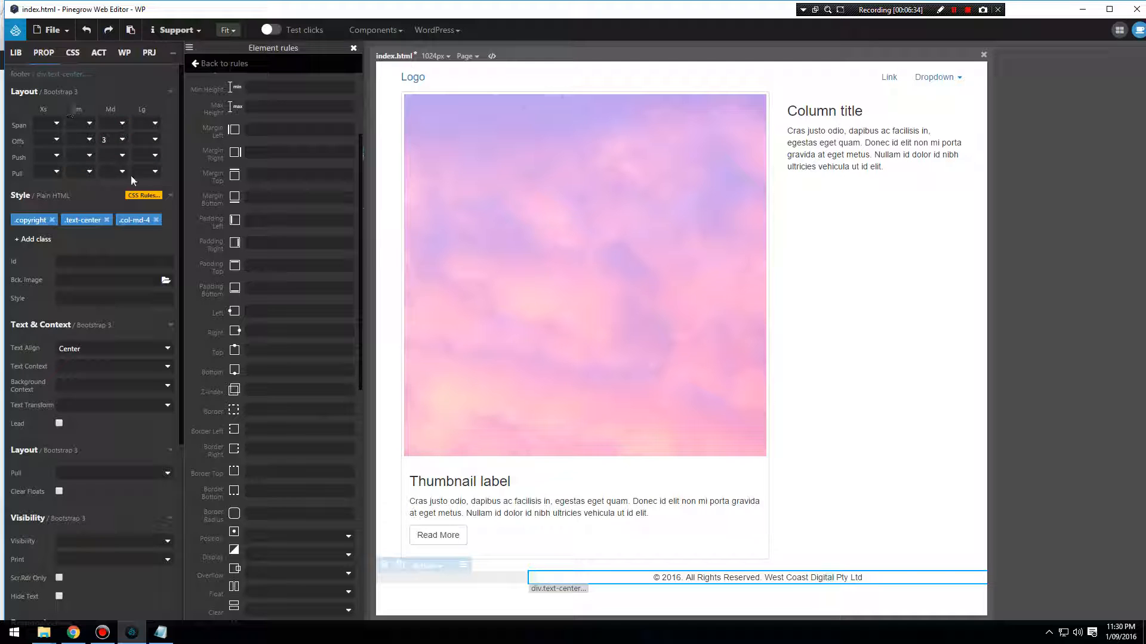
left_click(156, 220)
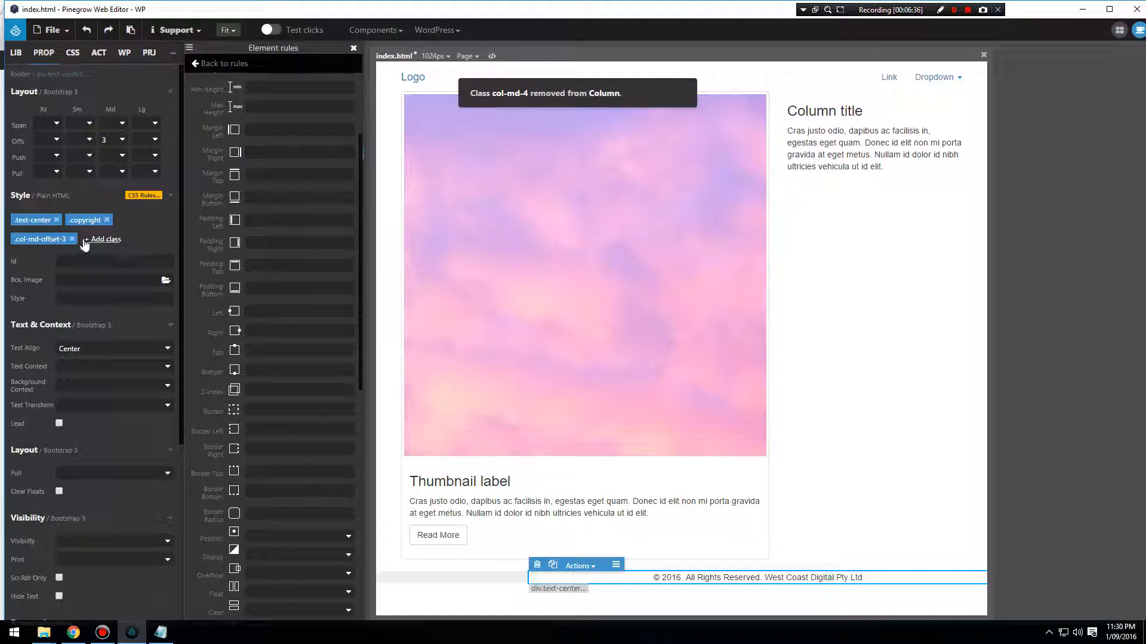
left_click(65, 239)
left_click(72, 239)
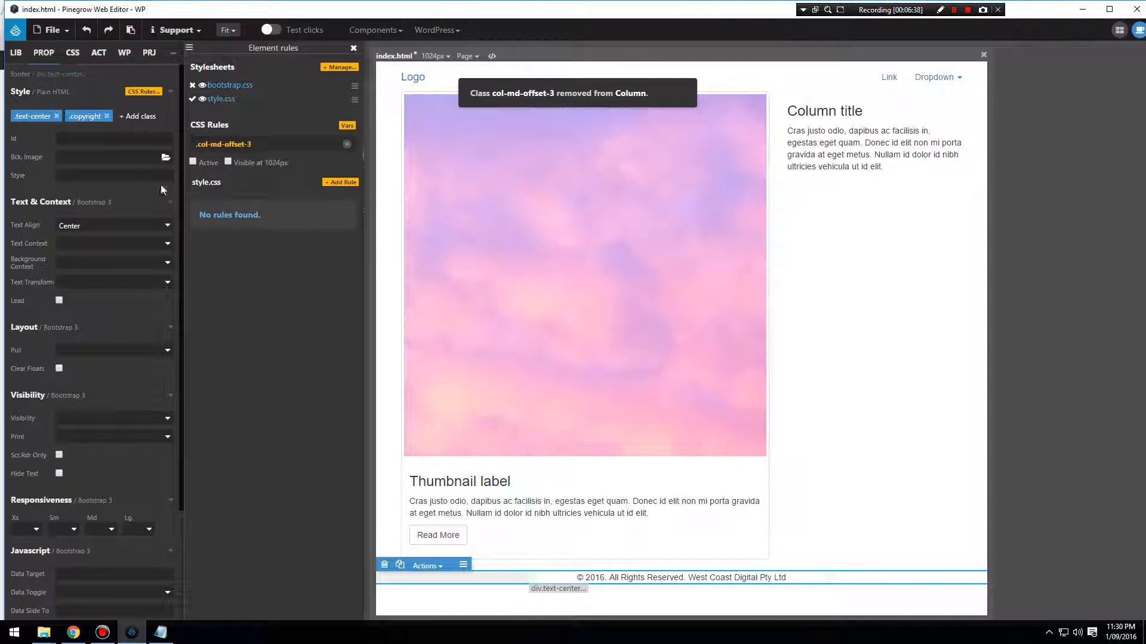
Set the footer element rule's top padding to 30px and paste solid 1px #ddd as its border.
left_click(353, 48)
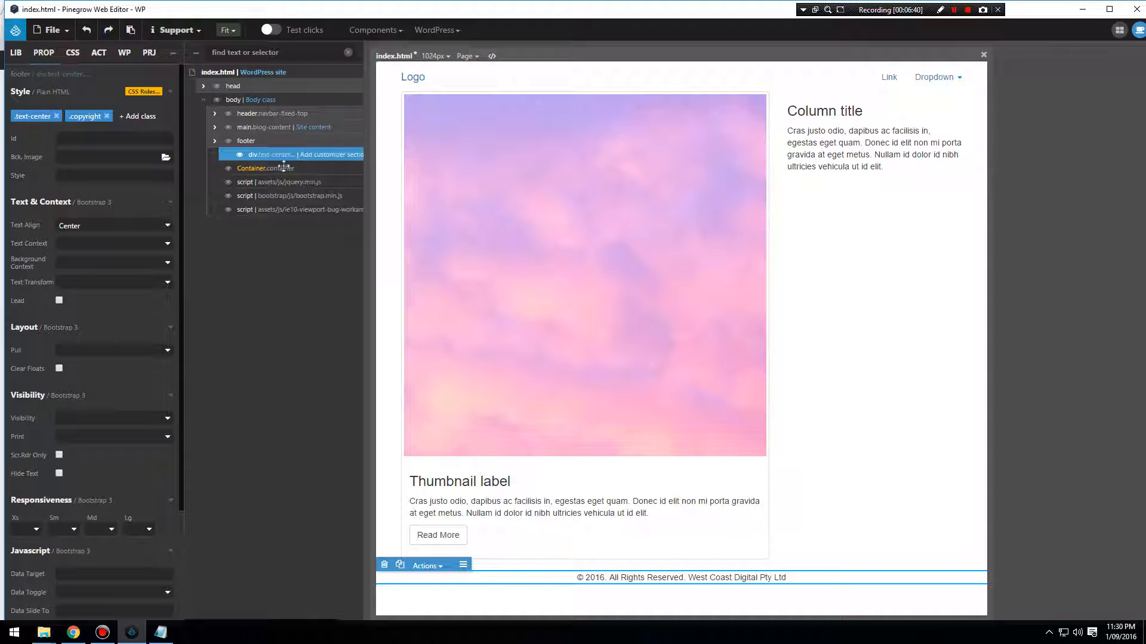
left_click(246, 141)
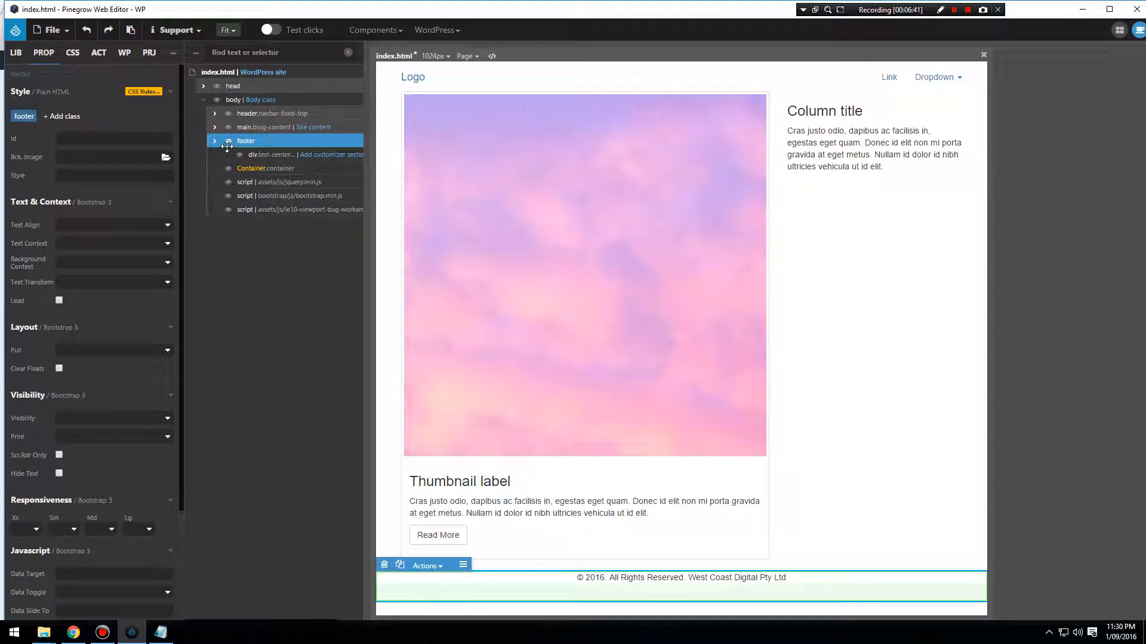
left_click(24, 116)
left_click(208, 203)
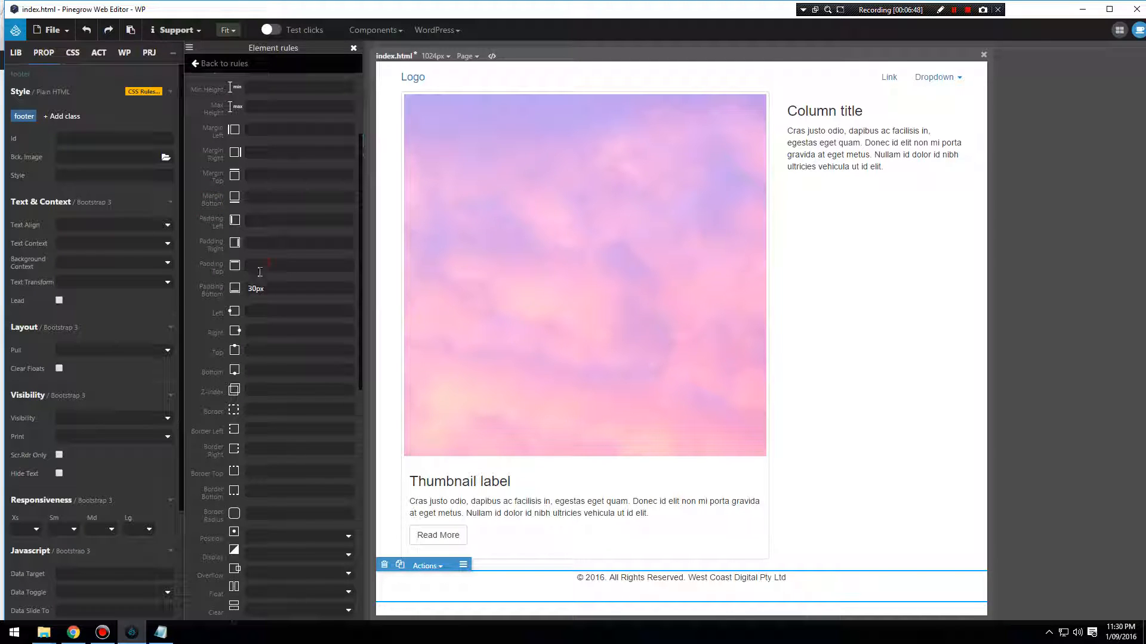
type("30p")
type("x")
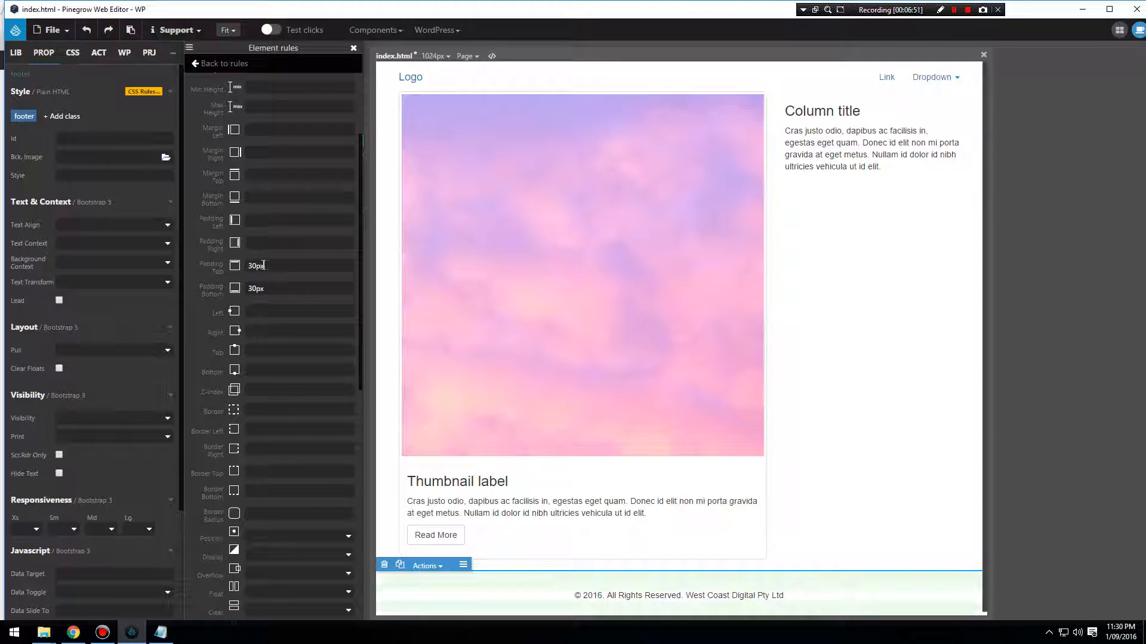
key("ctrl+v")
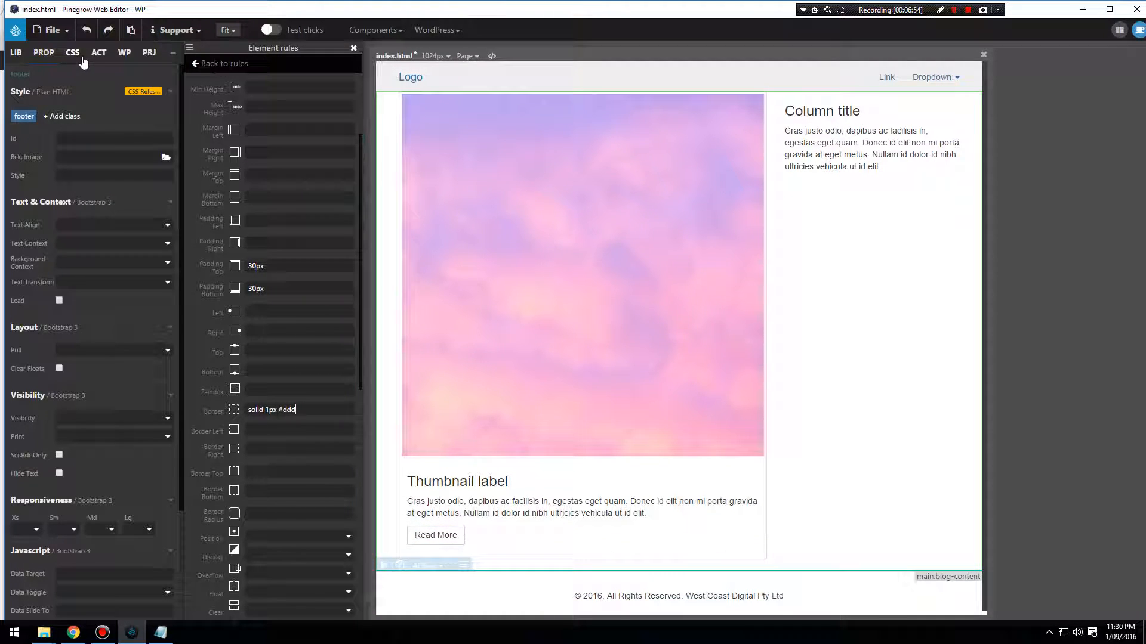
Assign the Bootstrap class container to the footer element.
left_click(69, 121)
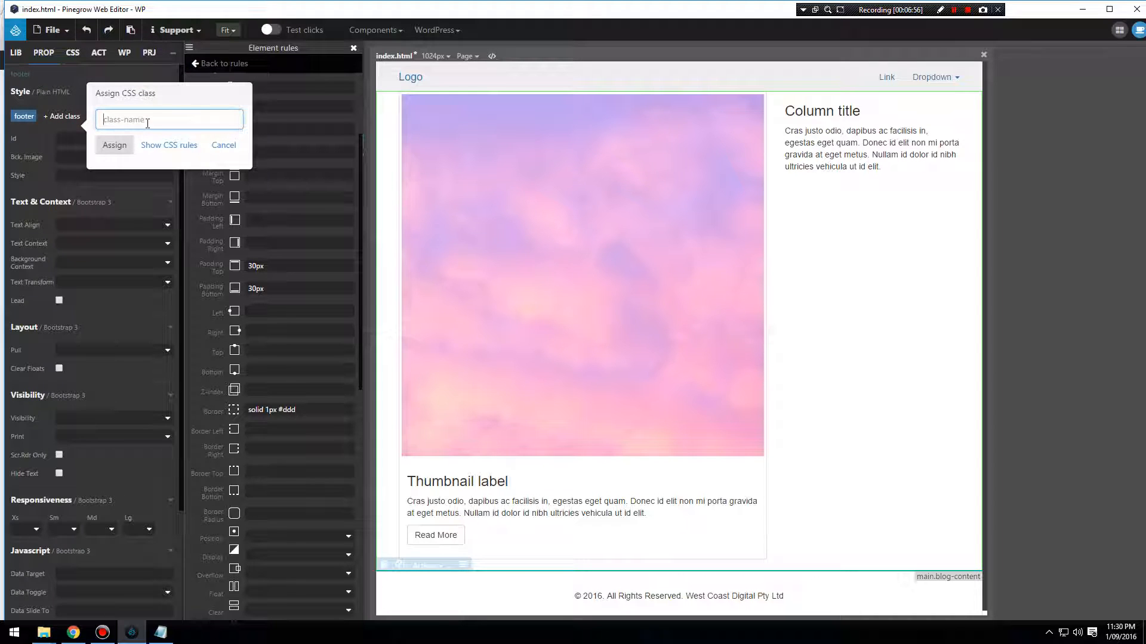
type("contai")
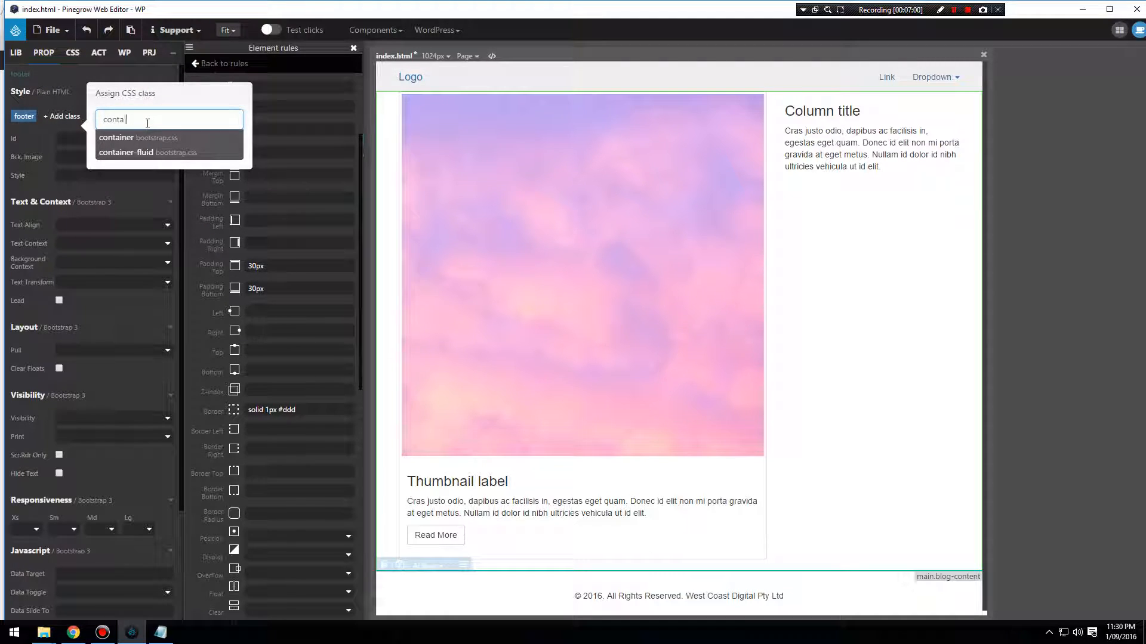
type("ner")
left_click(141, 139)
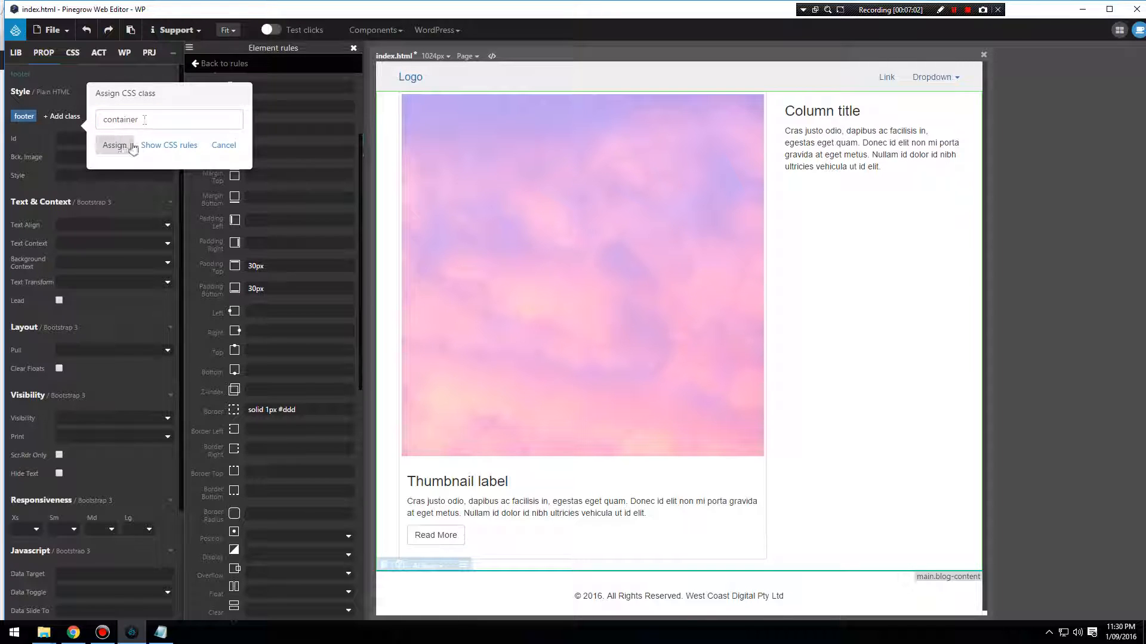
left_click(118, 147)
Save index.html and export the WordPress theme with the footer changes.
left_click(53, 30)
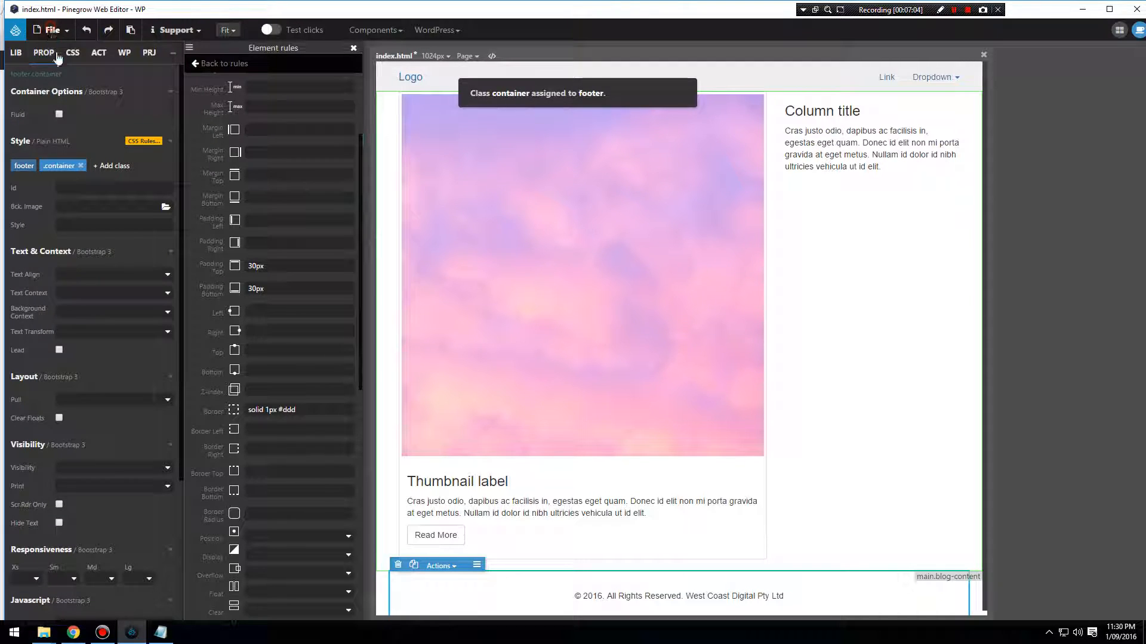
left_click(48, 169)
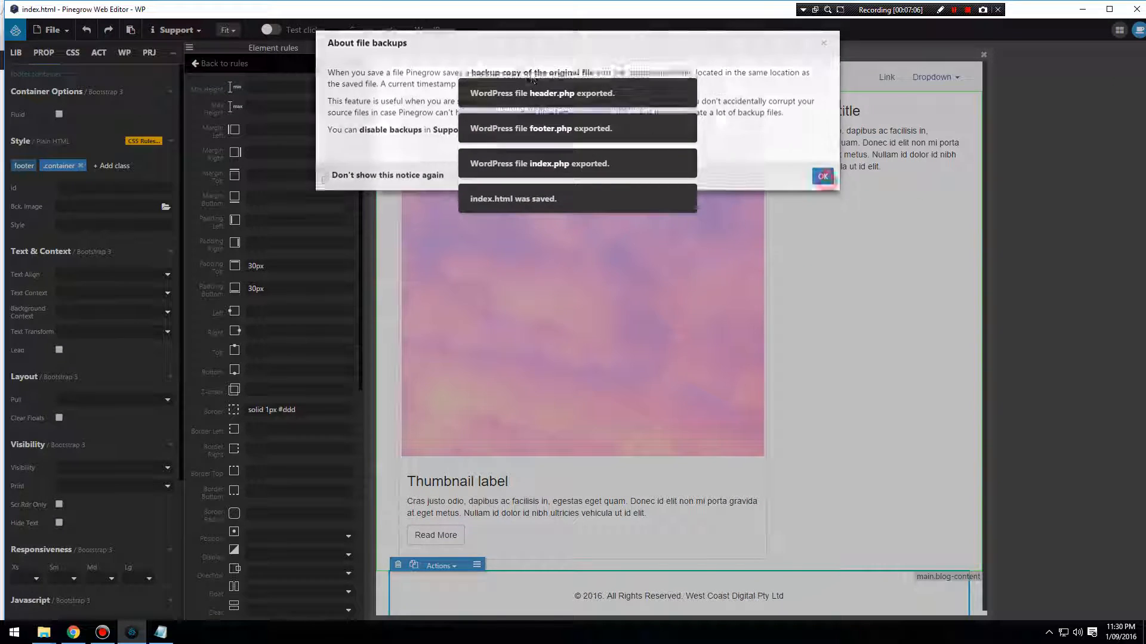
left_click(822, 182)
left_click(435, 30)
left_click(466, 56)
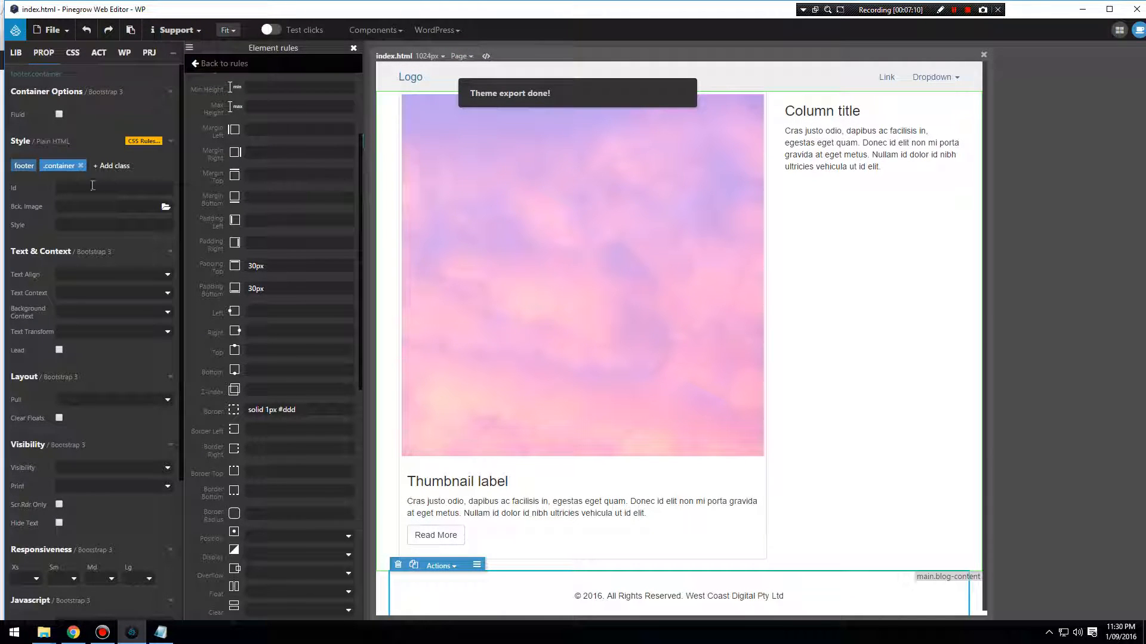
Remove the container class from the footer element and assign the Bootstrap container class to it again.
left_click(81, 166)
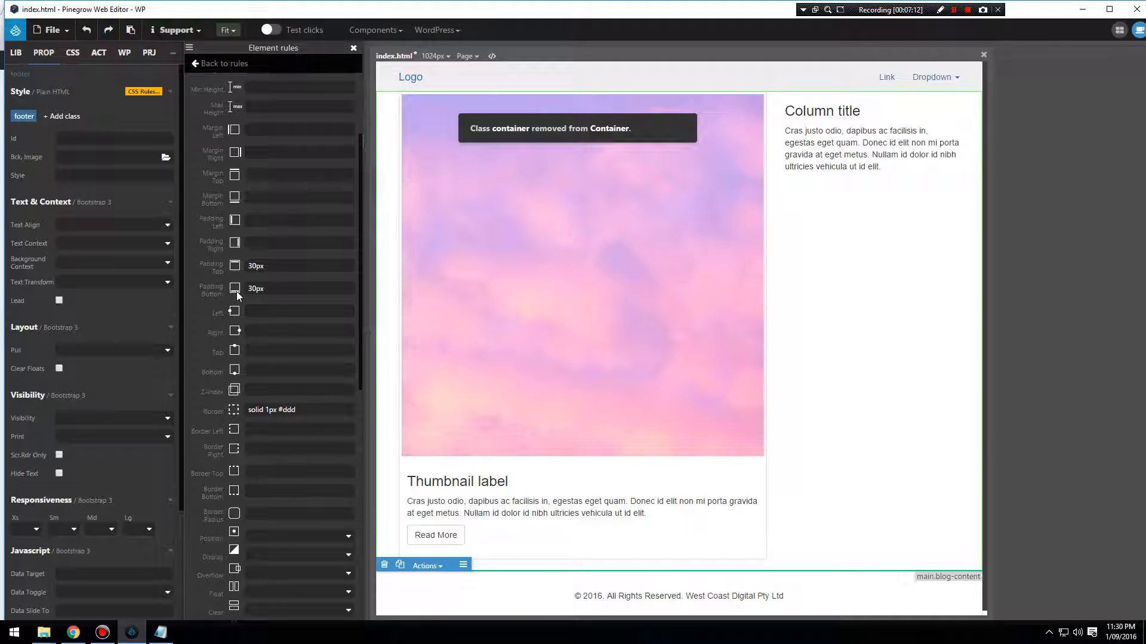
left_click(64, 116)
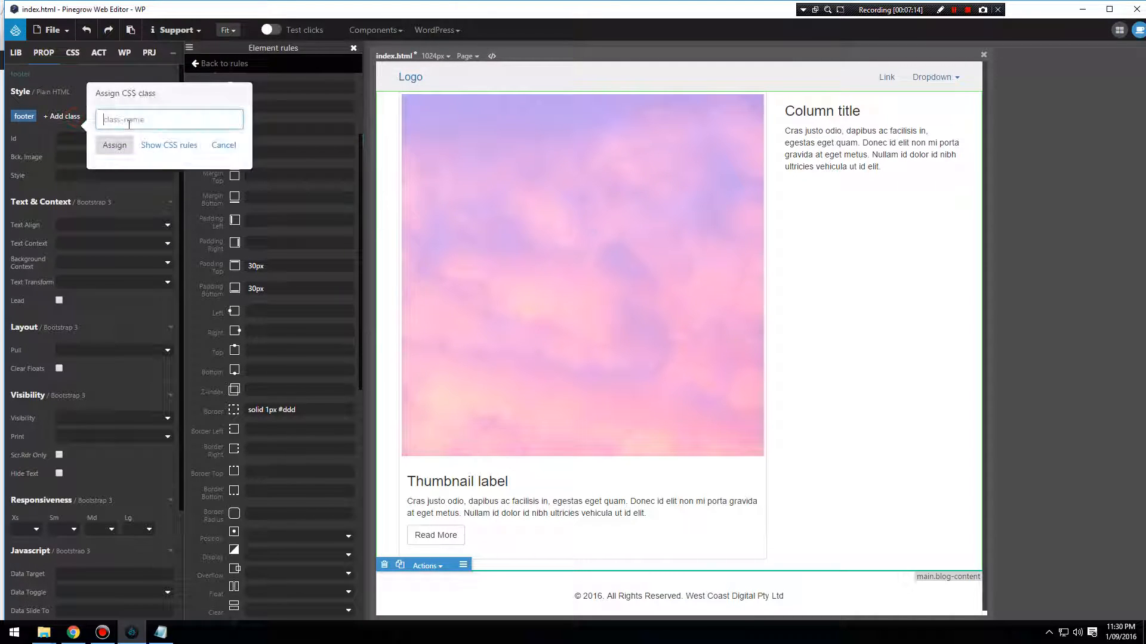
type("container")
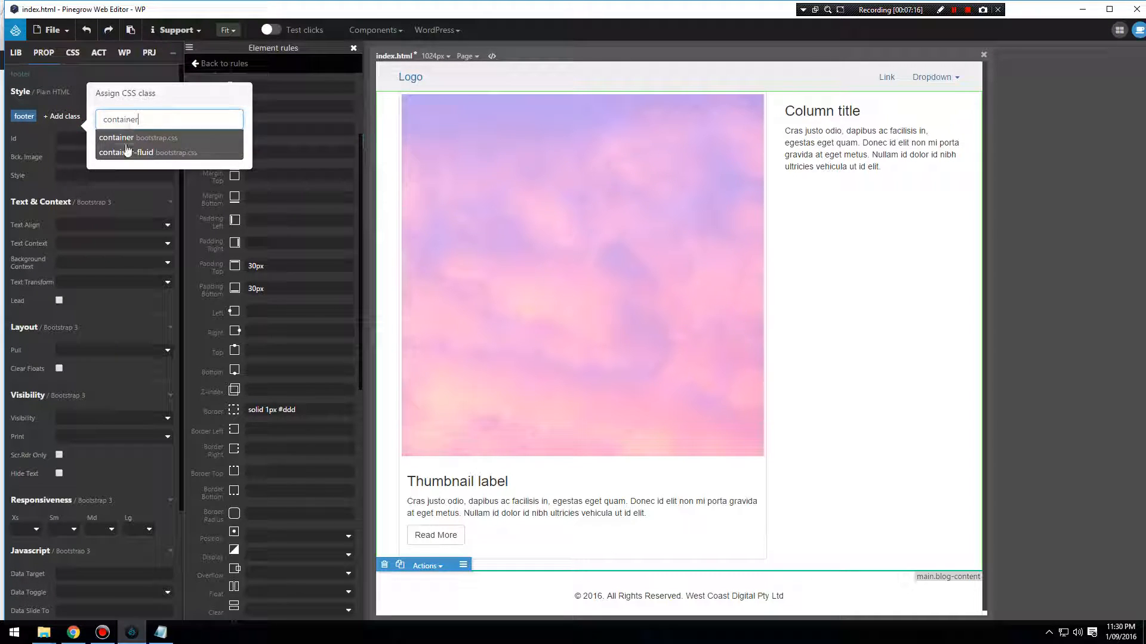
left_click(119, 137)
left_click(115, 150)
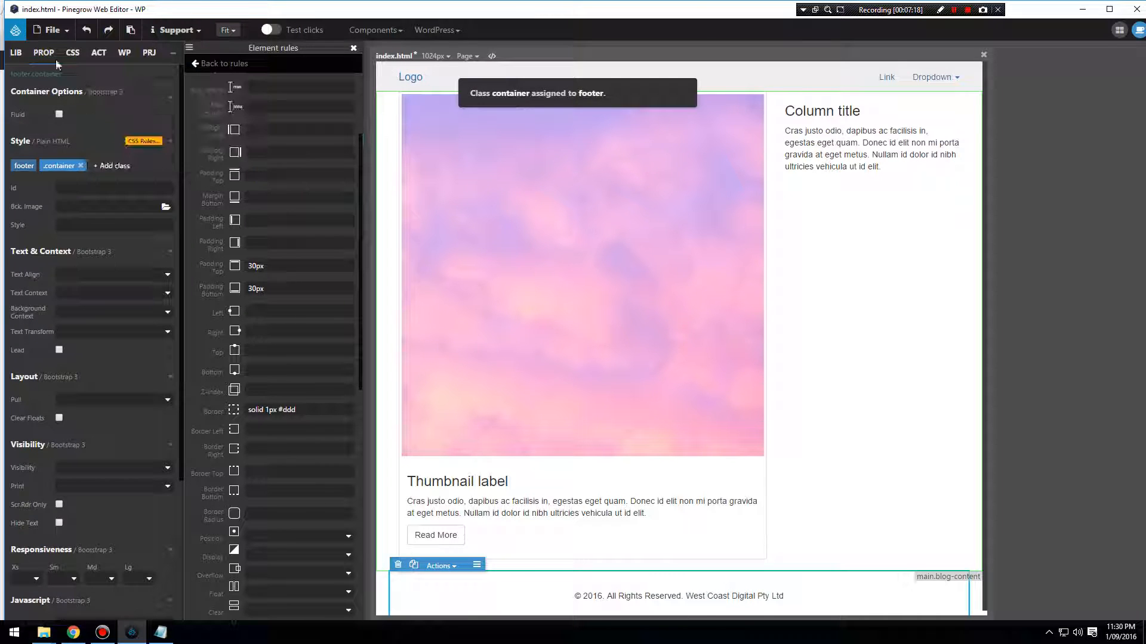
Save index.html and export the theme, and reload the blog page in Chrome to check the footer.
left_click(52, 30)
left_click(54, 170)
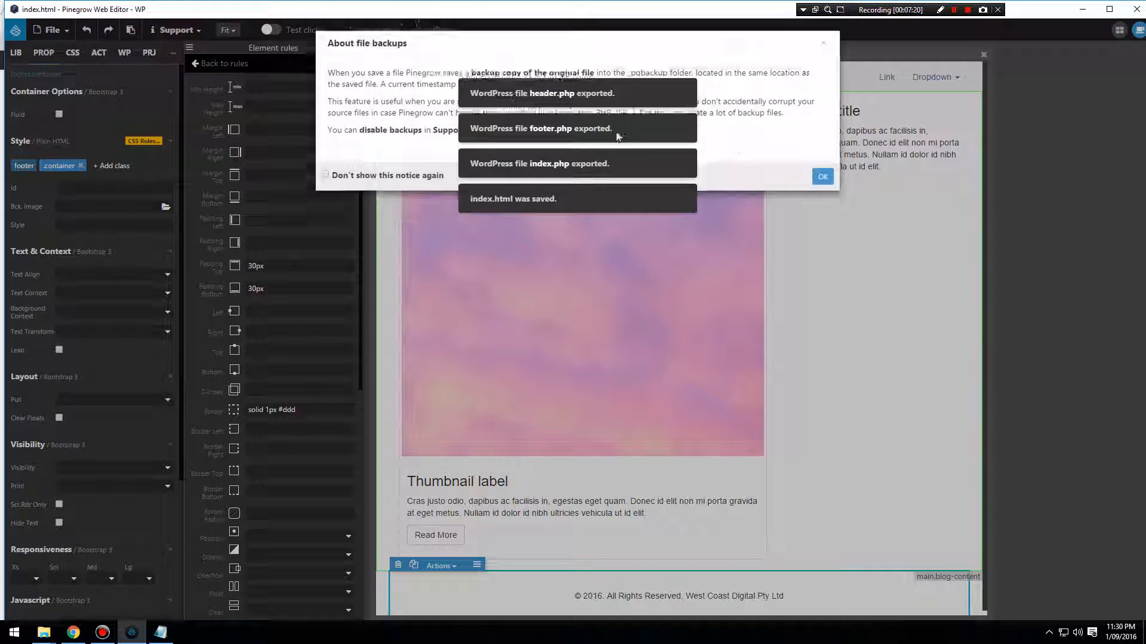
left_click(822, 176)
left_click(436, 30)
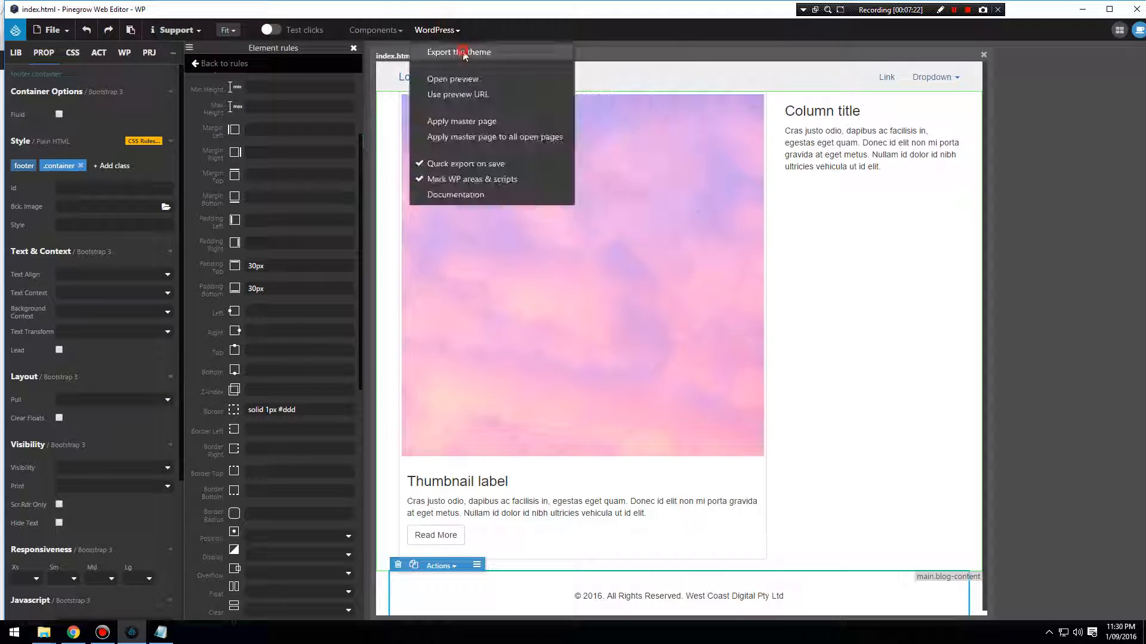
left_click(463, 53)
left_click(73, 632)
left_click(42, 25)
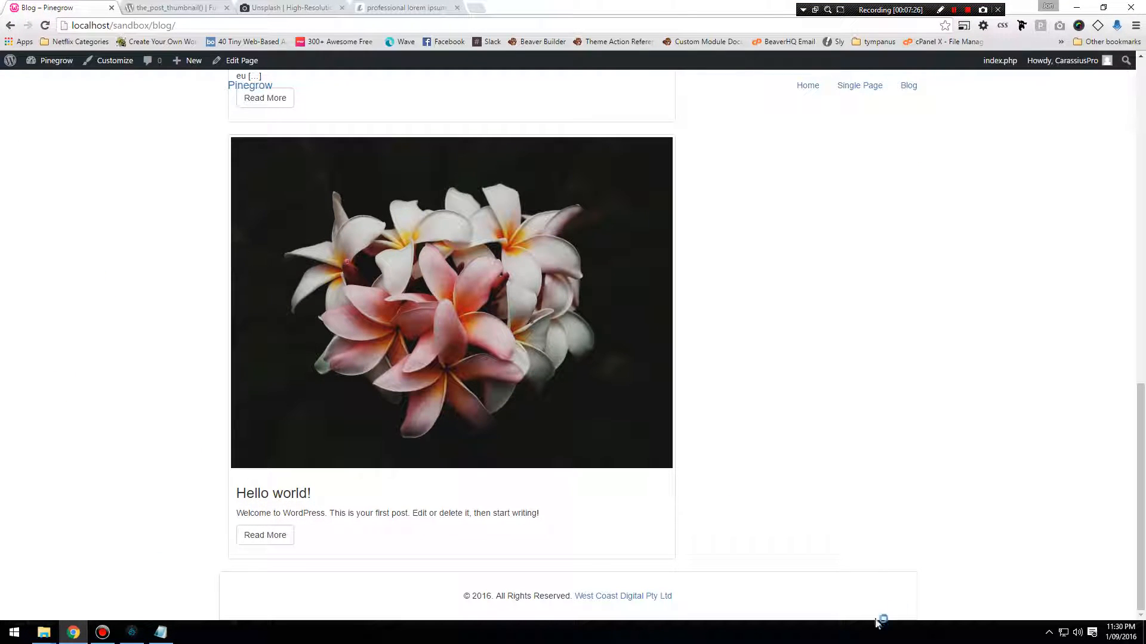
Return to Pinegrow and replace the footer rule's all-round border with a top border of solid 1px #ddd.
left_click(132, 633)
left_click_drag(314, 410, 226, 415)
key("ctrl+c")
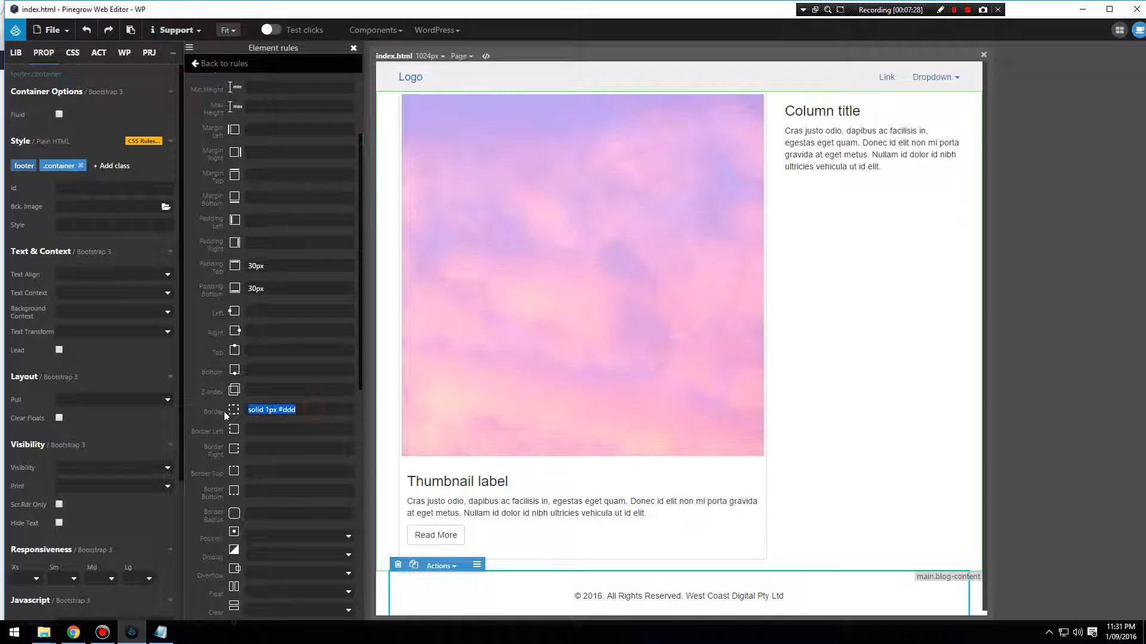
key("BackSpace")
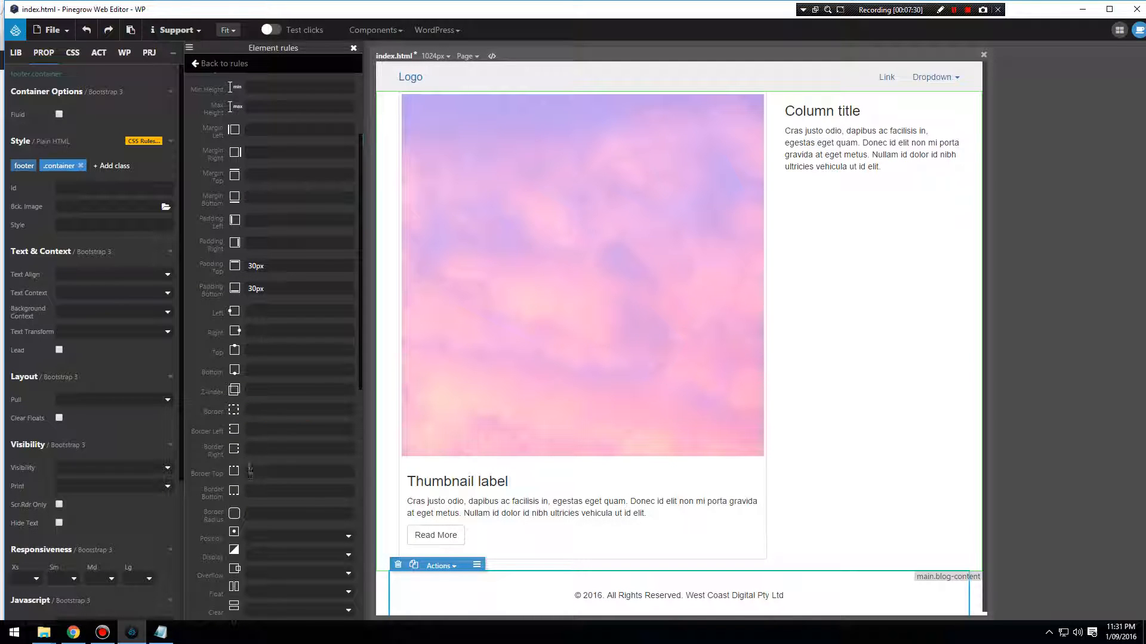
key("ctrl+v")
Save index.html and export the WordPress theme with the top-only footer border.
left_click(52, 30)
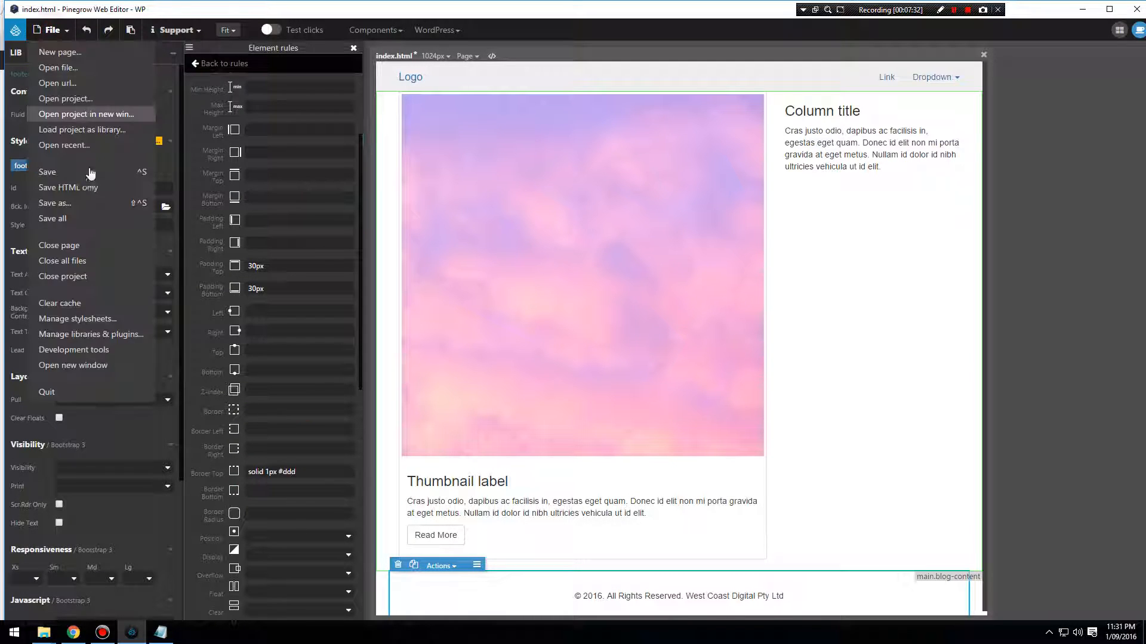
left_click(84, 171)
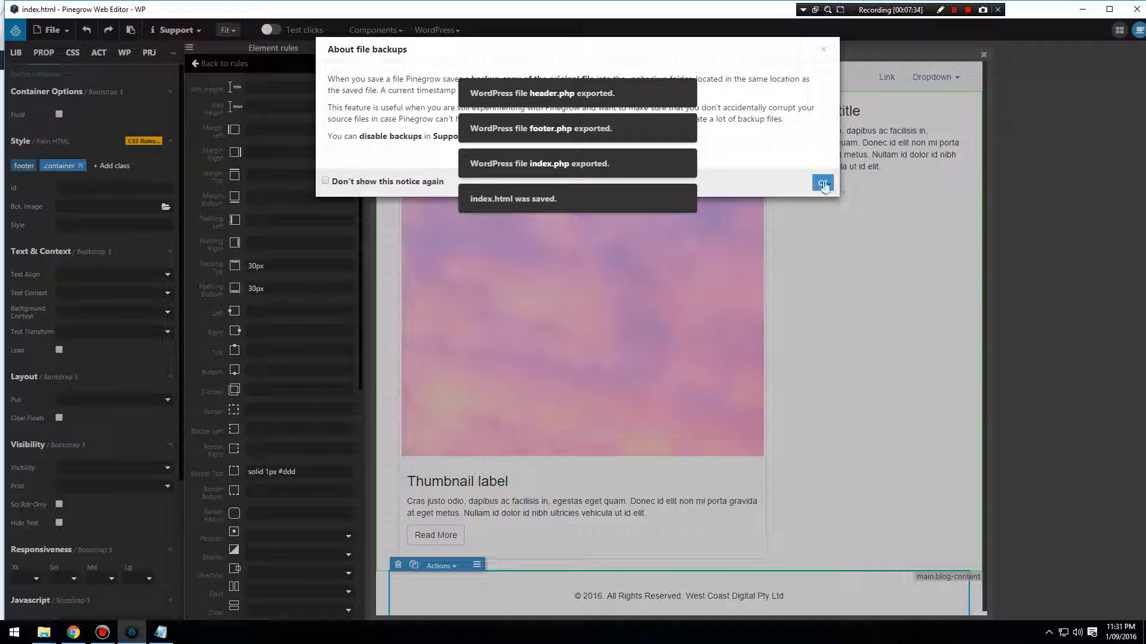
left_click(822, 183)
left_click(460, 31)
left_click(507, 52)
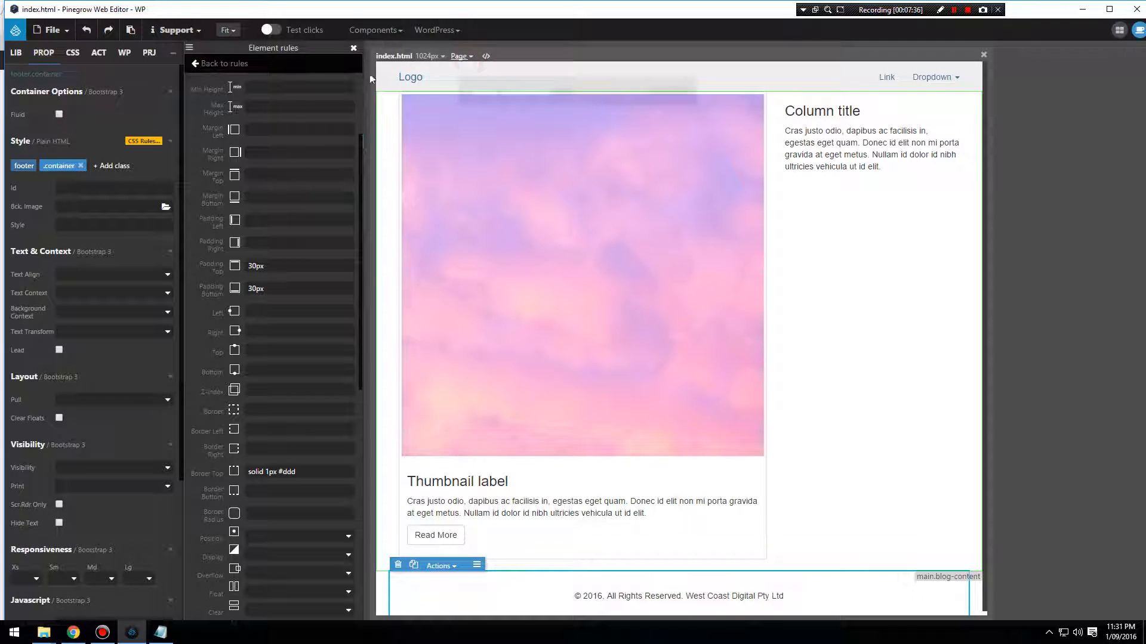
Switch to Chrome, reload the blog page and review it from the footer up to the newest post.
left_click(73, 632)
left_click(47, 26)
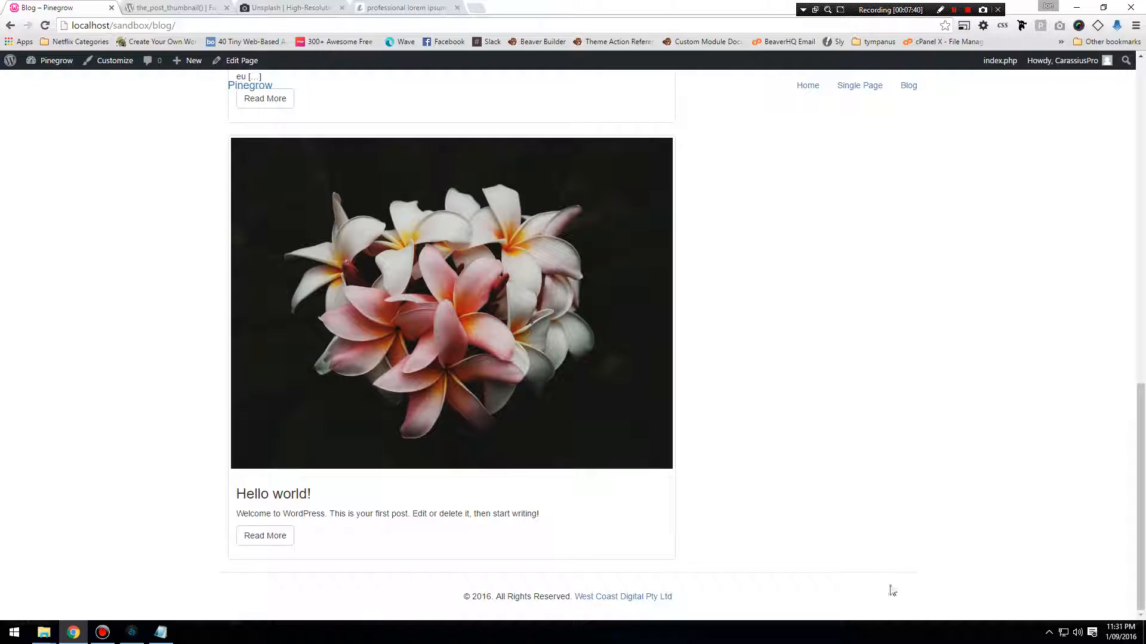
scroll(450, 568, "up", 15)
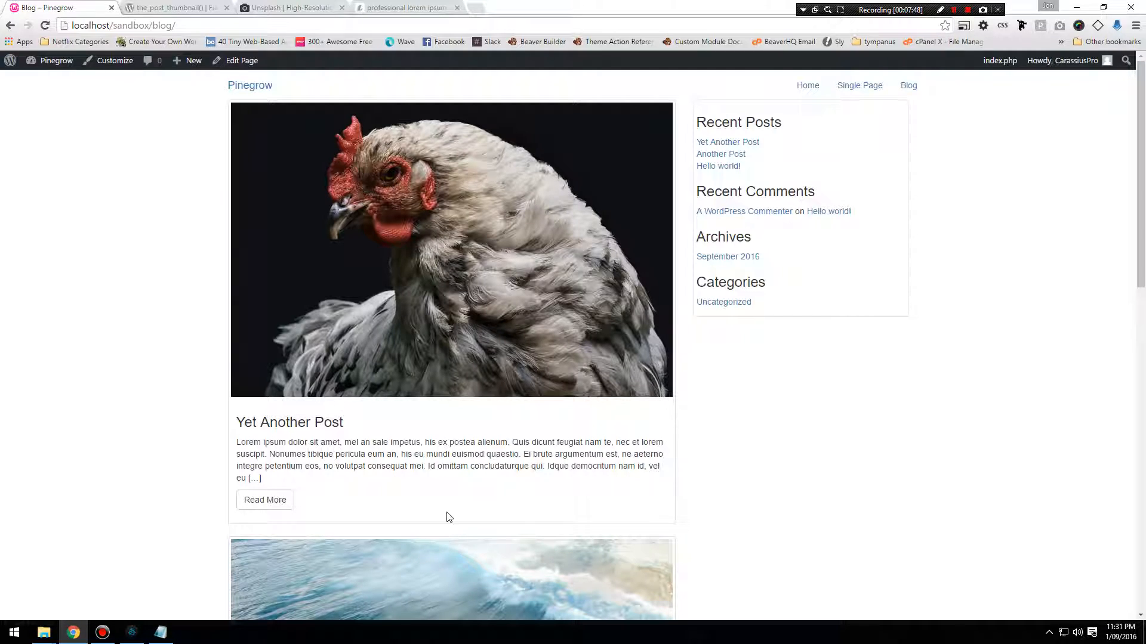
scroll(451, 542, "down", 15)
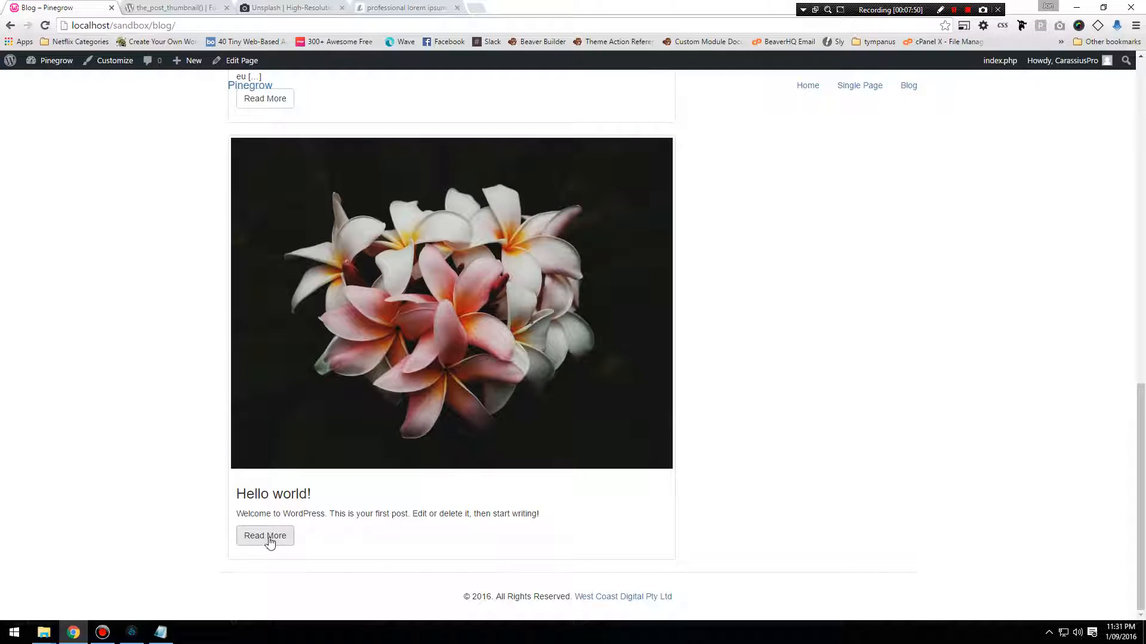
scroll(287, 525, "up", 6)
scroll(272, 462, "up", 8)
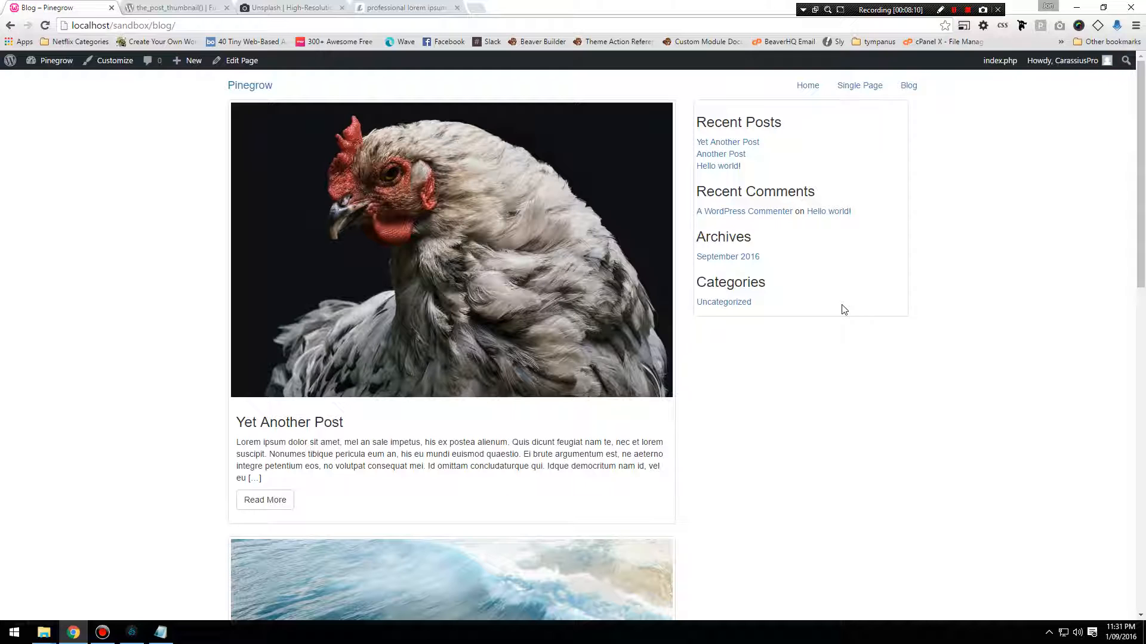
Switch to the Notepad notes and review which template files are planned for posts and pages, the home page and the blog.
left_click(160, 632)
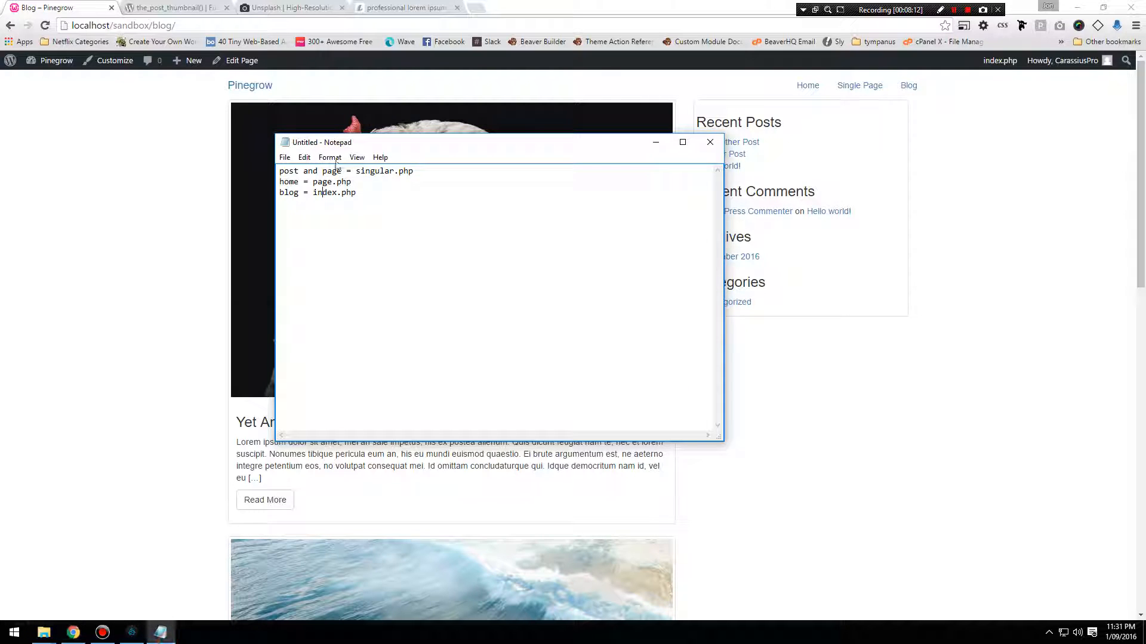
left_click(369, 194)
left_click_drag(361, 193, 212, 199)
left_click_drag(358, 194, 276, 184)
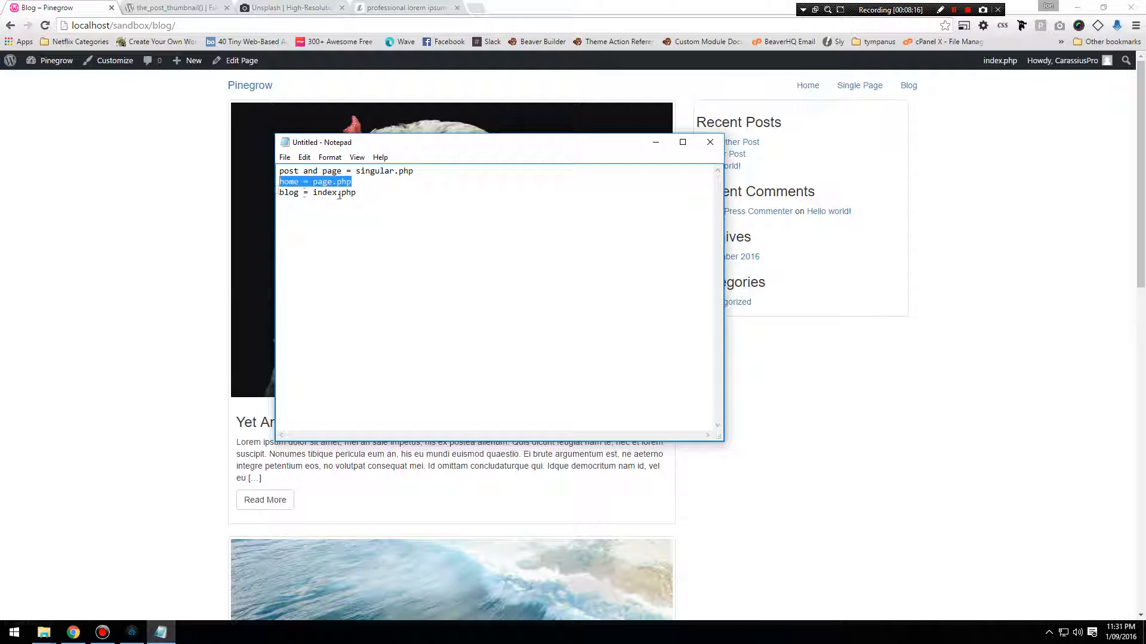
left_click(383, 194)
left_click_drag(436, 173, 248, 174)
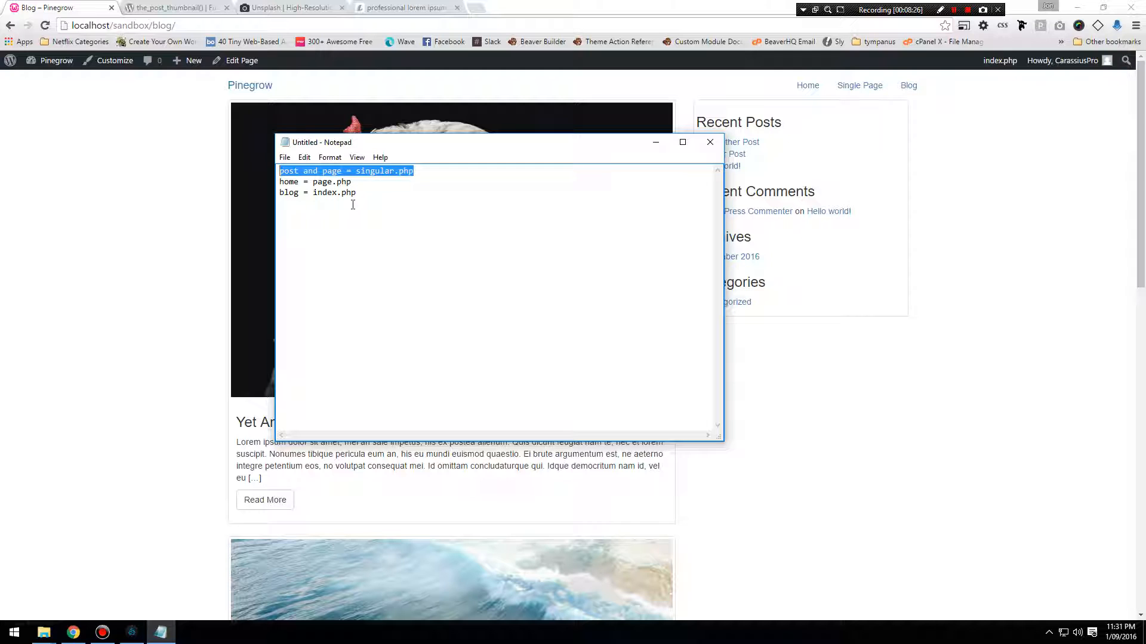
left_click(418, 171)
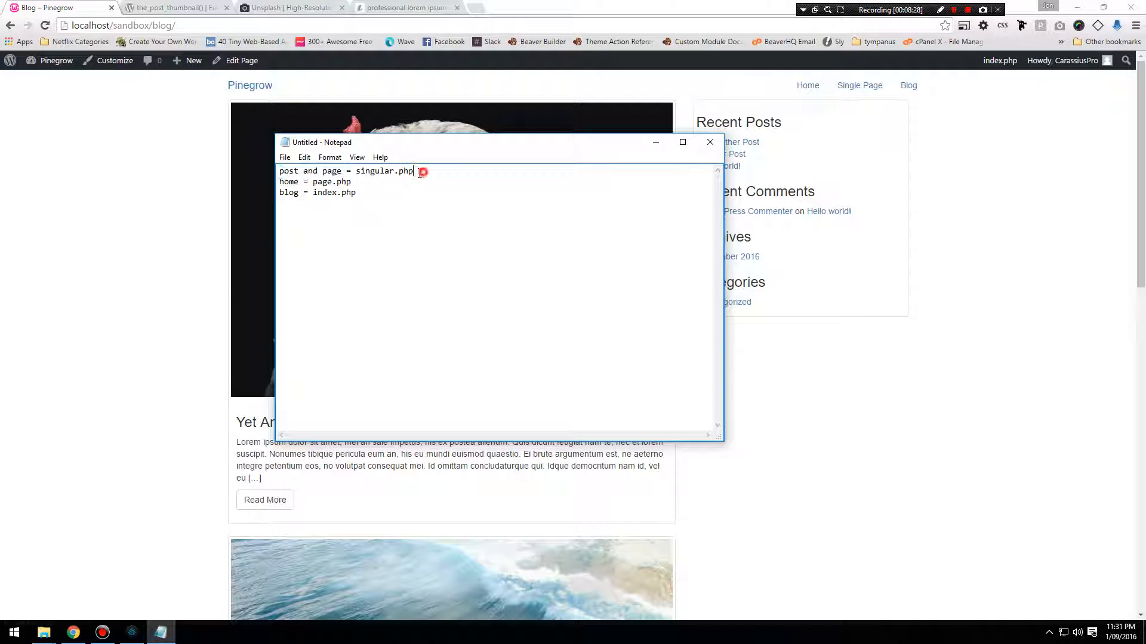
left_click(253, 179)
left_click(161, 632)
left_click_drag(429, 171, 278, 171)
left_click(149, 507)
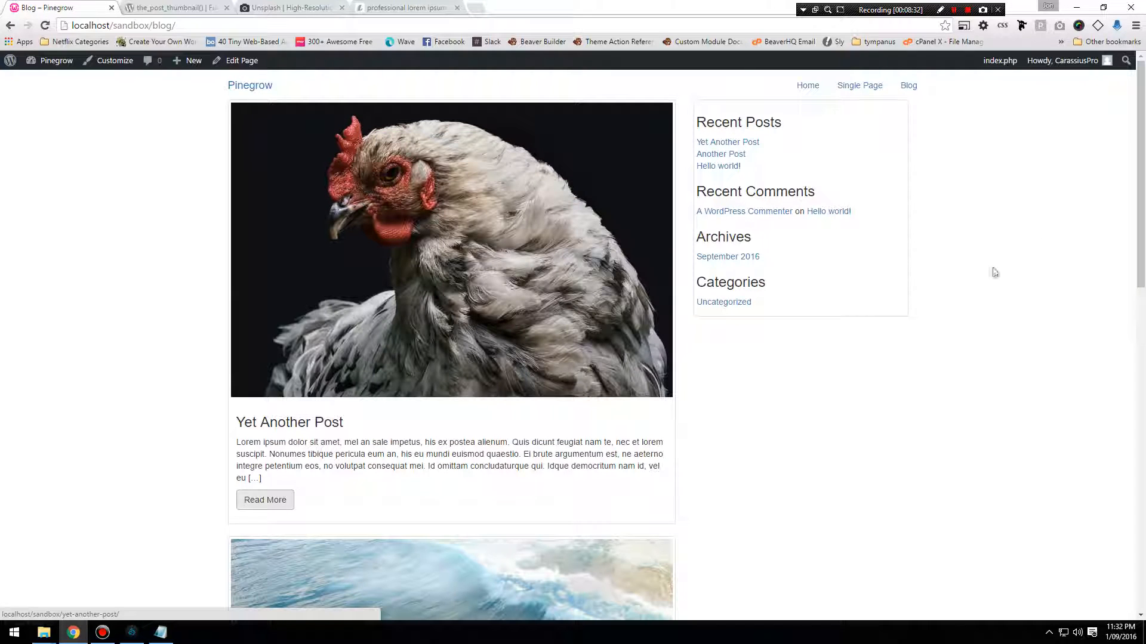